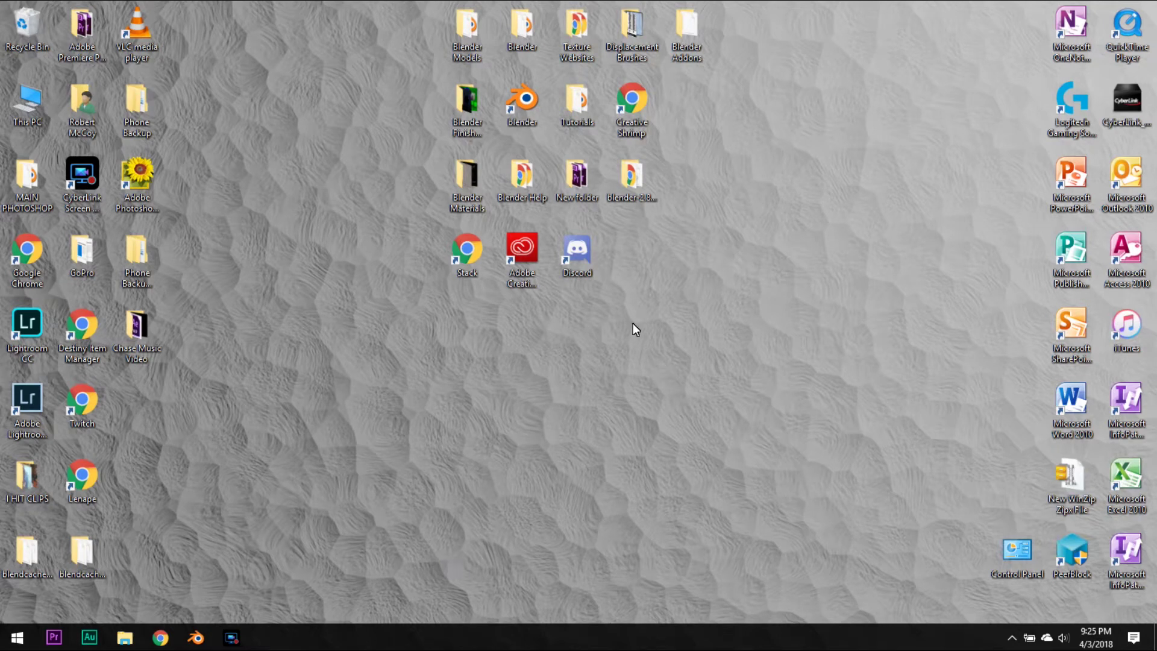
Launch Blender from the desktop shortcut.
{"action": "double_click", "coordinate": [525, 105]}
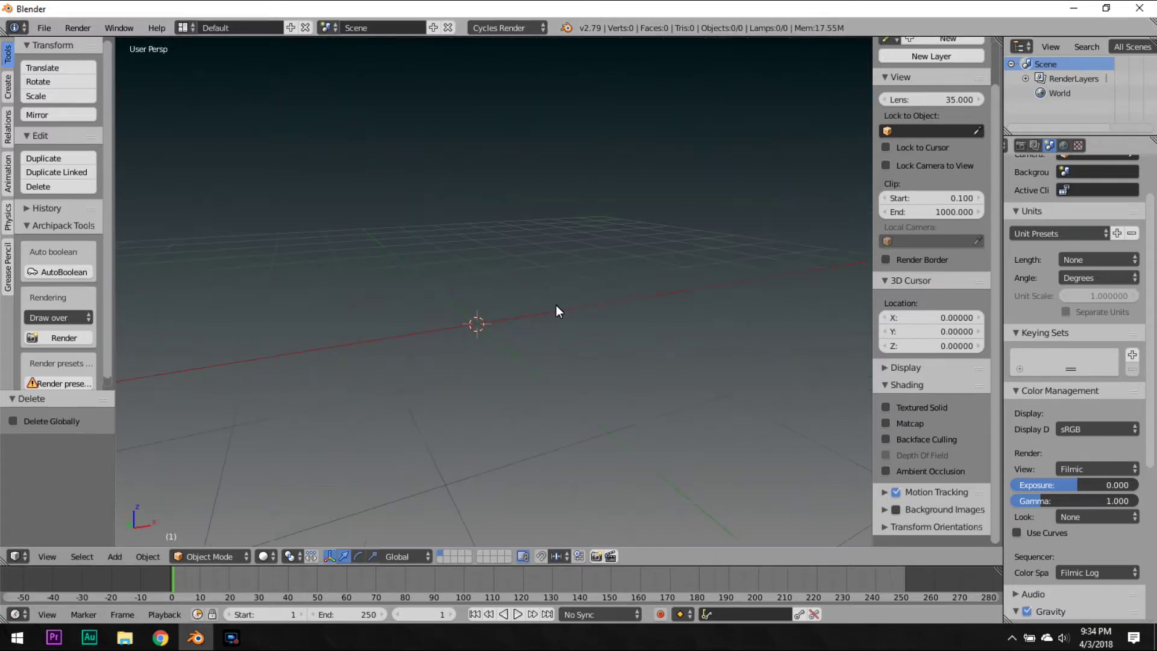
Add a cube mesh to the scene.
{"action": "middle_click_drag", "start_coordinate": [534, 321], "coordinate": [579, 270]}
{"action": "key", "text": "shift+a"}
{"action": "mouse_move", "coordinate": [580, 274]}
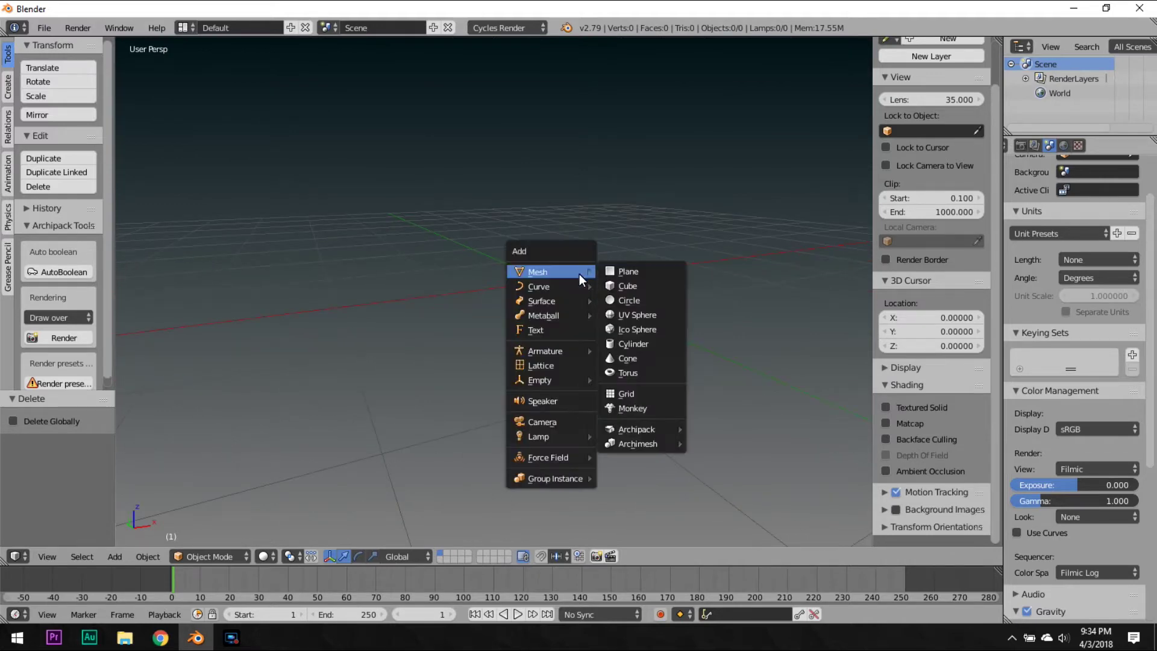
{"action": "left_click", "coordinate": [644, 287]}
In Edit Mode, delete all of the cube's vertices to leave an empty mesh.
{"action": "middle_click_drag", "start_coordinate": [645, 292], "coordinate": [609, 290]}
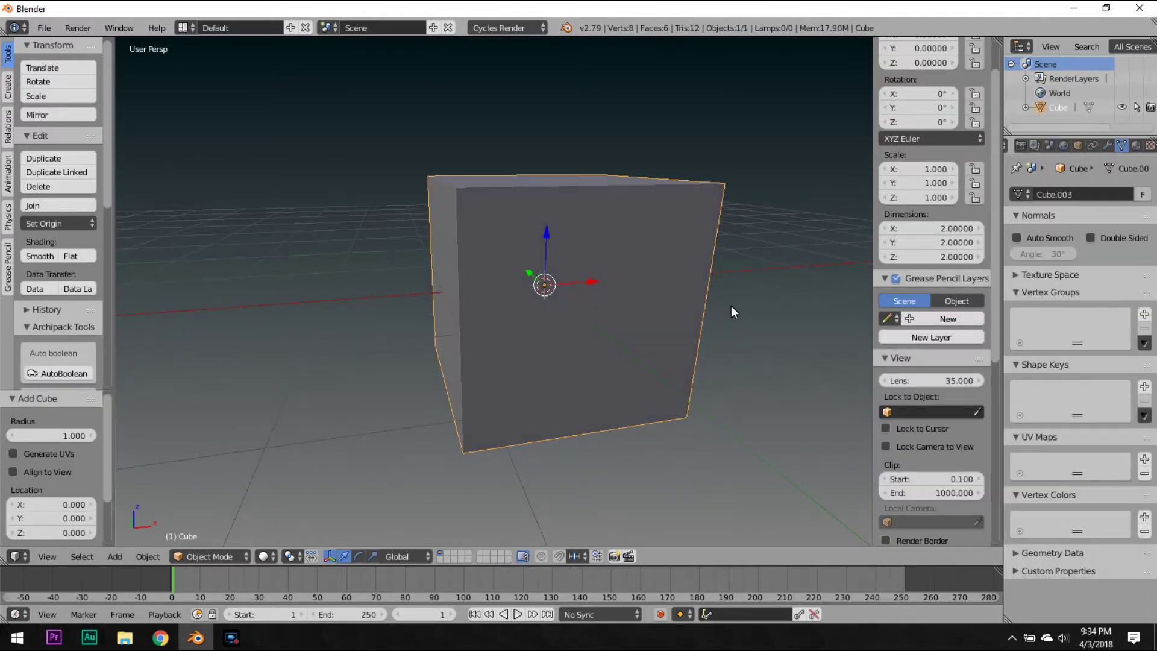
{"action": "scroll", "coordinate": [727, 307], "scroll_direction": "down", "scroll_amount": 2}
{"action": "scroll", "coordinate": [722, 307], "scroll_direction": "up", "scroll_amount": 4}
{"action": "scroll", "coordinate": [722, 306], "scroll_direction": "down", "scroll_amount": 4}
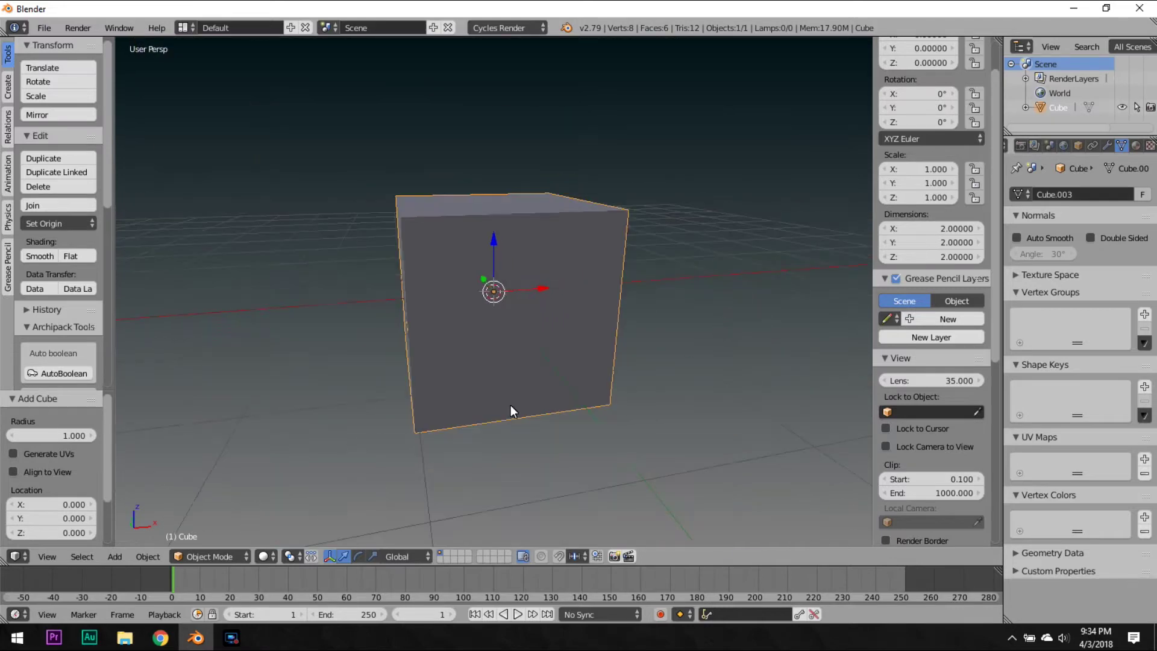
{"action": "key", "text": "Tab"}
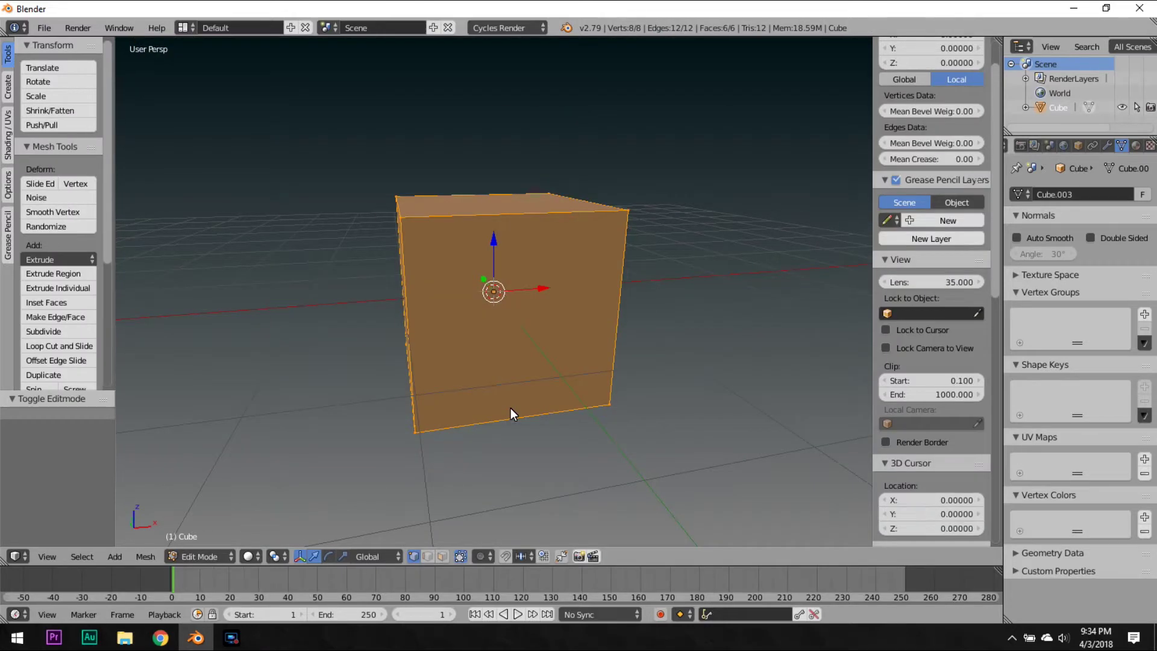
{"action": "key", "text": "x"}
{"action": "left_click", "coordinate": [511, 408]}
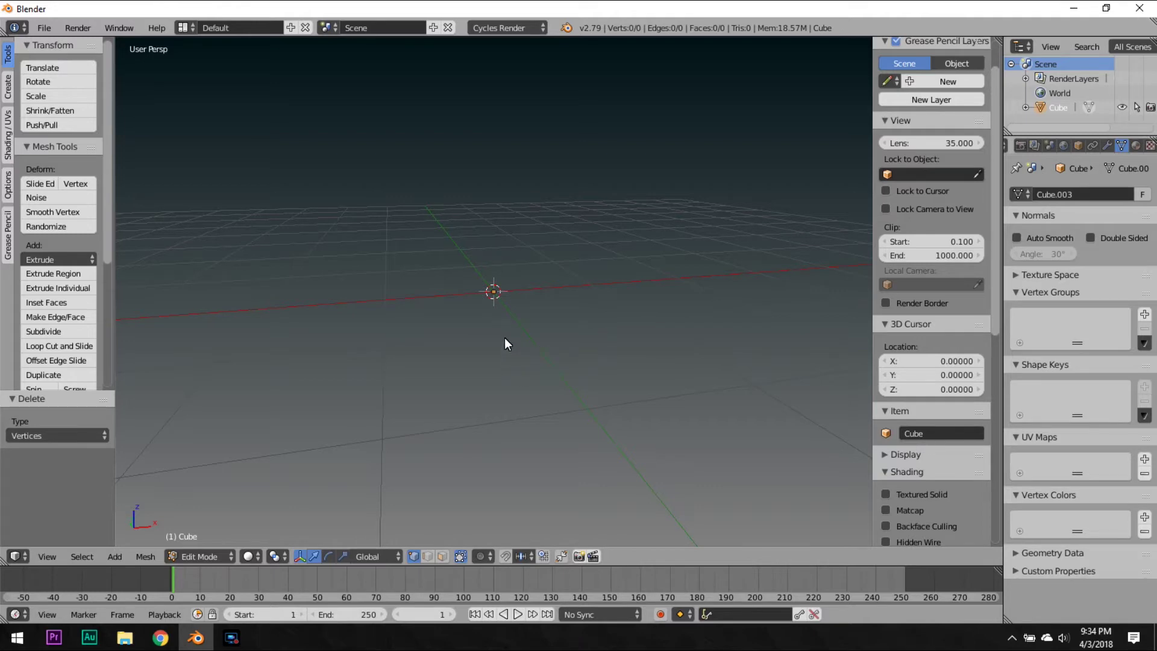
Add a single new vertex to the empty mesh in front orthographic view.
{"action": "key", "text": "KP_1"}
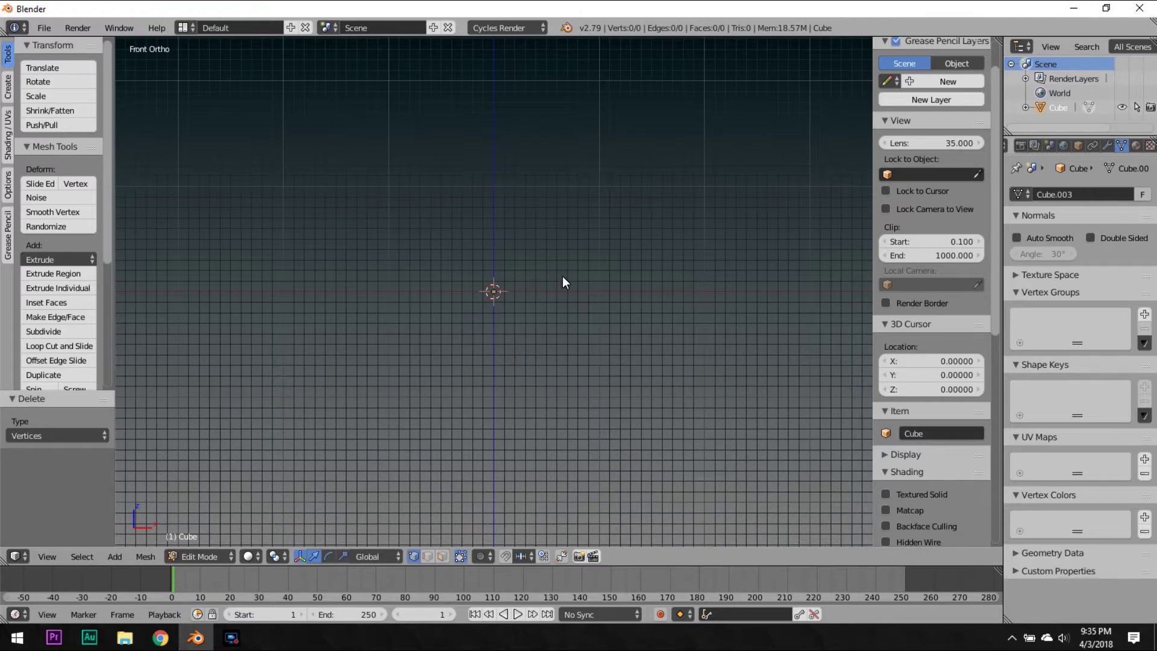
{"action": "left_click", "coordinate": [576, 196], "text": "ctrl"}
{"action": "middle_click_drag", "start_coordinate": [660, 227], "coordinate": [472, 359]}
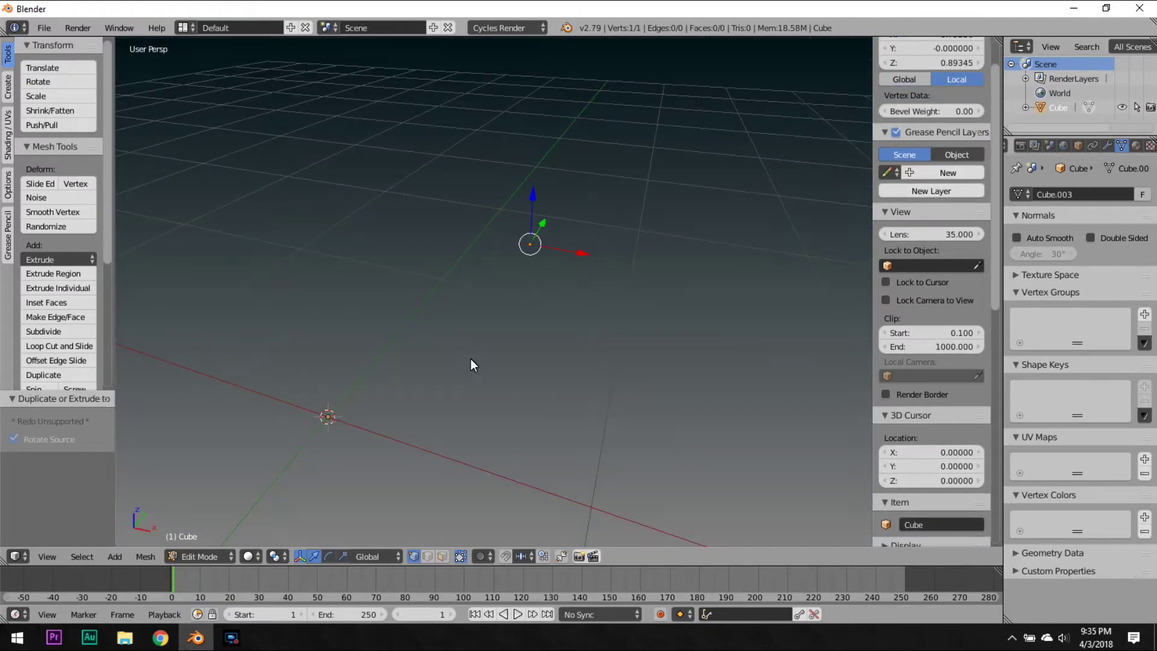
{"action": "key", "text": "KP_1"}
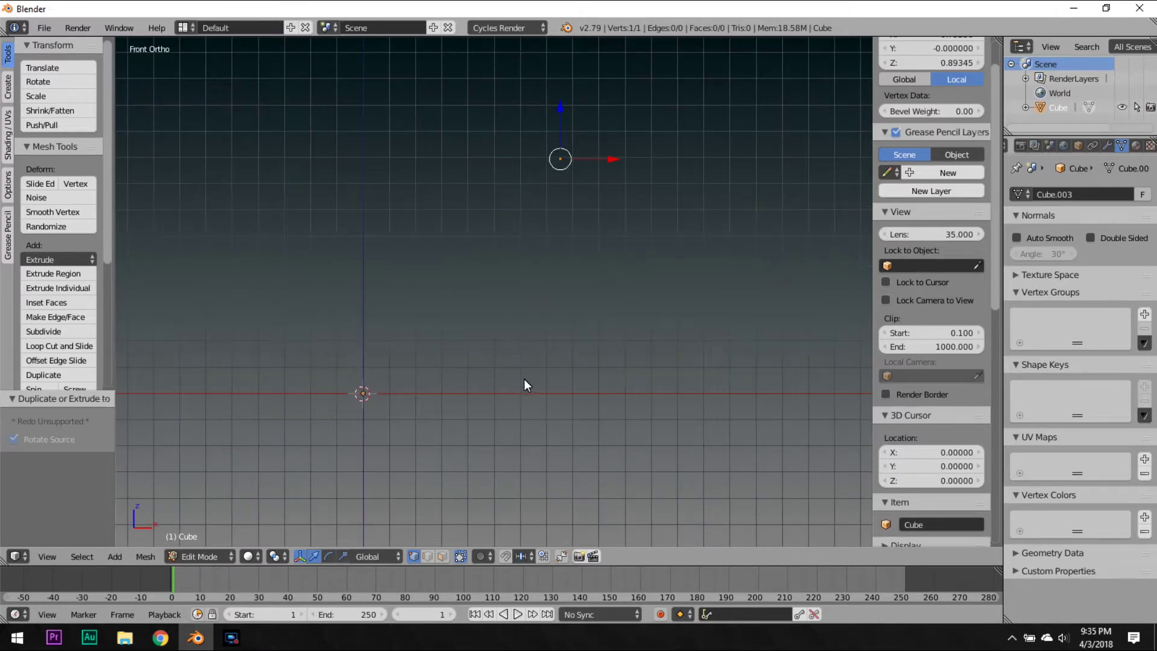
Snap the vertex onto the 3D cursor at the world origin.
{"action": "key", "text": "shift+s"}
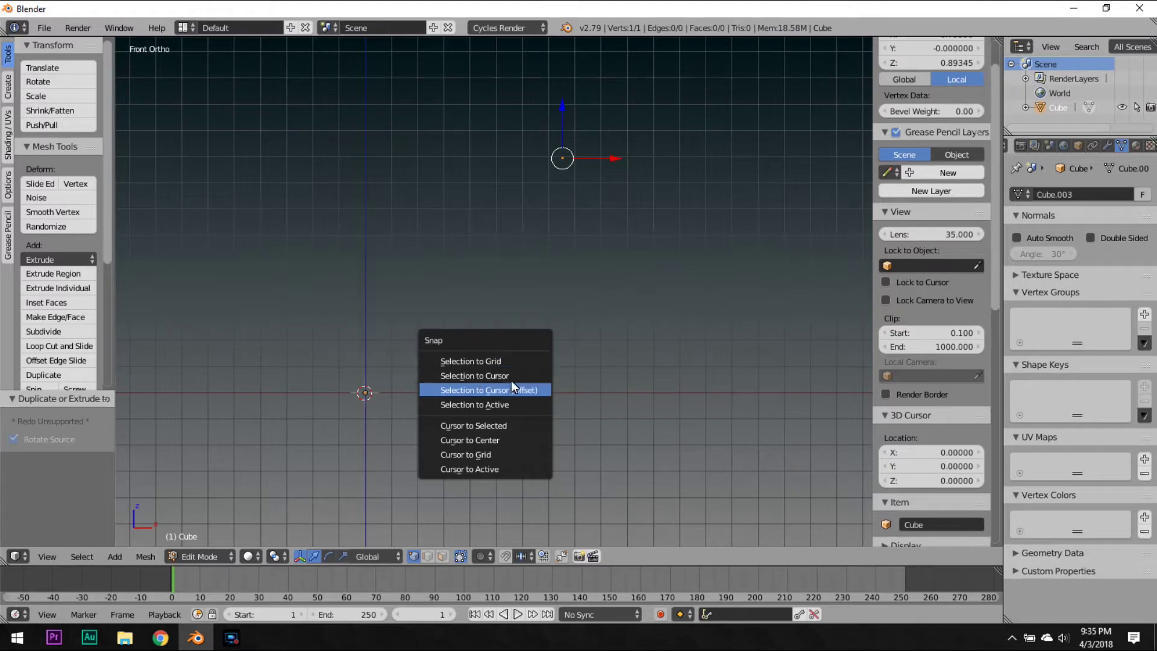
{"action": "left_click", "coordinate": [511, 376]}
{"action": "middle_click_drag", "start_coordinate": [441, 421], "coordinate": [583, 323], "text": "shift"}
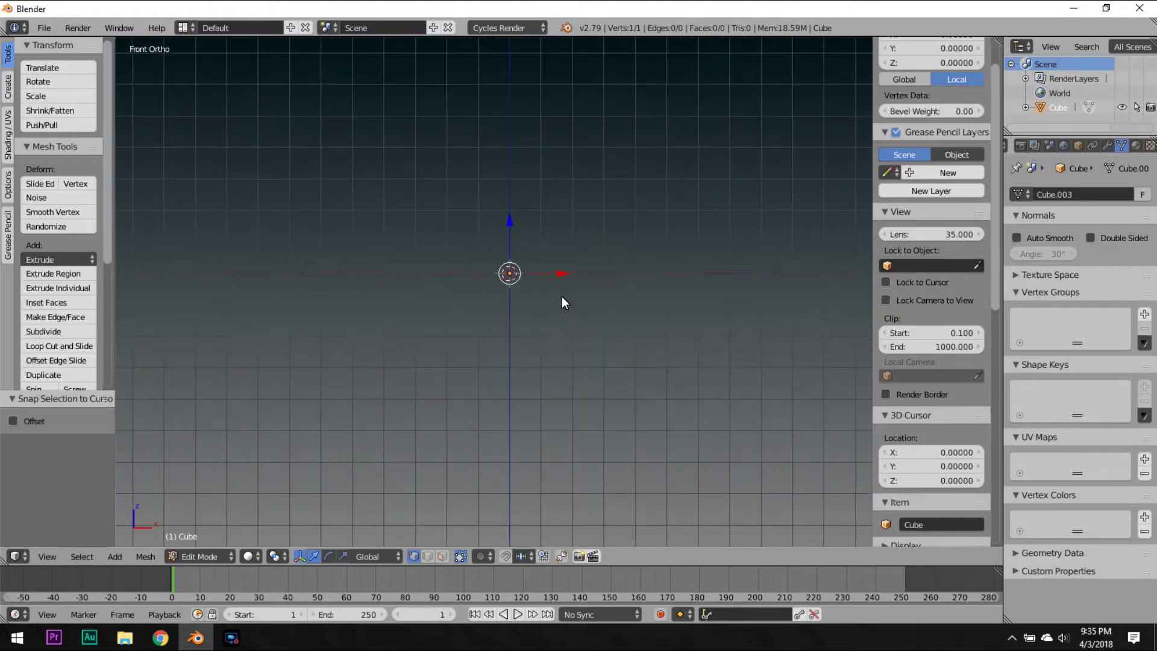
{"action": "scroll", "coordinate": [575, 292], "scroll_direction": "up", "scroll_amount": 1}
{"action": "scroll", "coordinate": [576, 291], "scroll_direction": "down", "scroll_amount": 6}
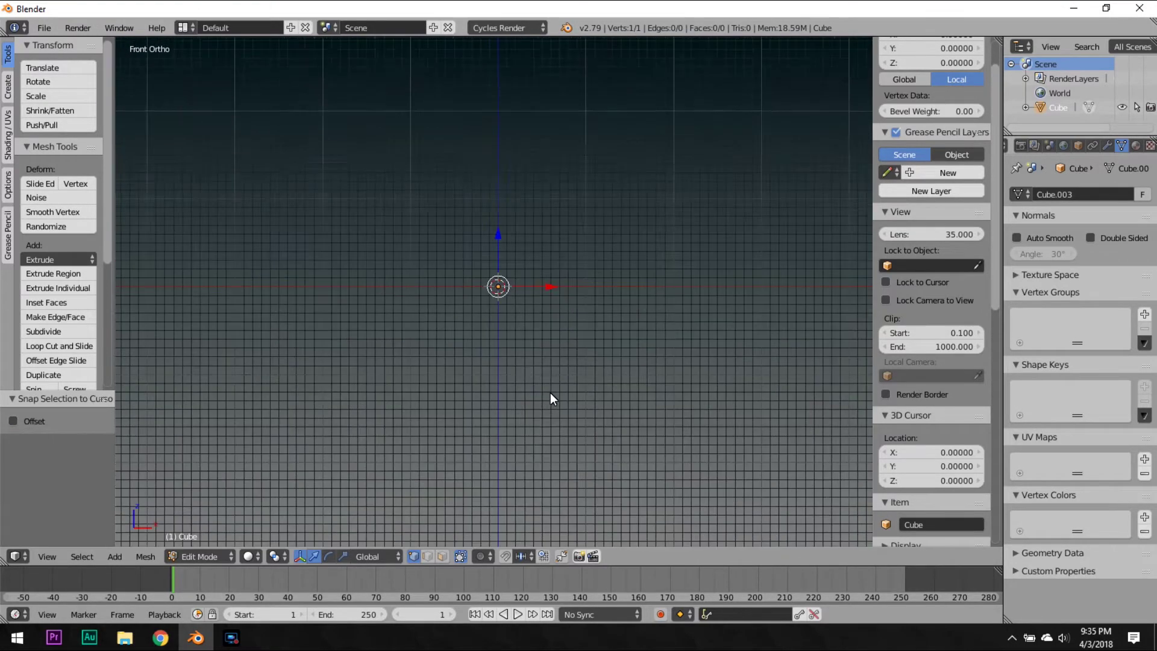
{"action": "scroll", "coordinate": [549, 387], "scroll_direction": "down", "scroll_amount": 3}
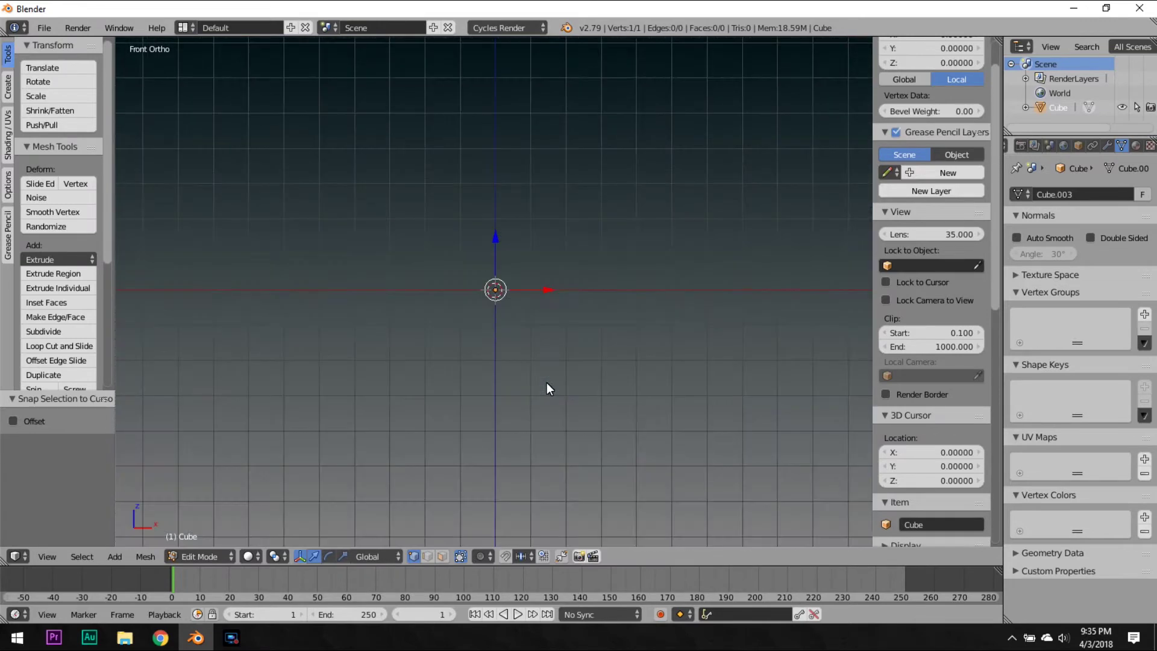
Extrude the vertex up along Z, then sideways along X.
{"action": "key", "text": "e"}
{"action": "key", "text": "z"}
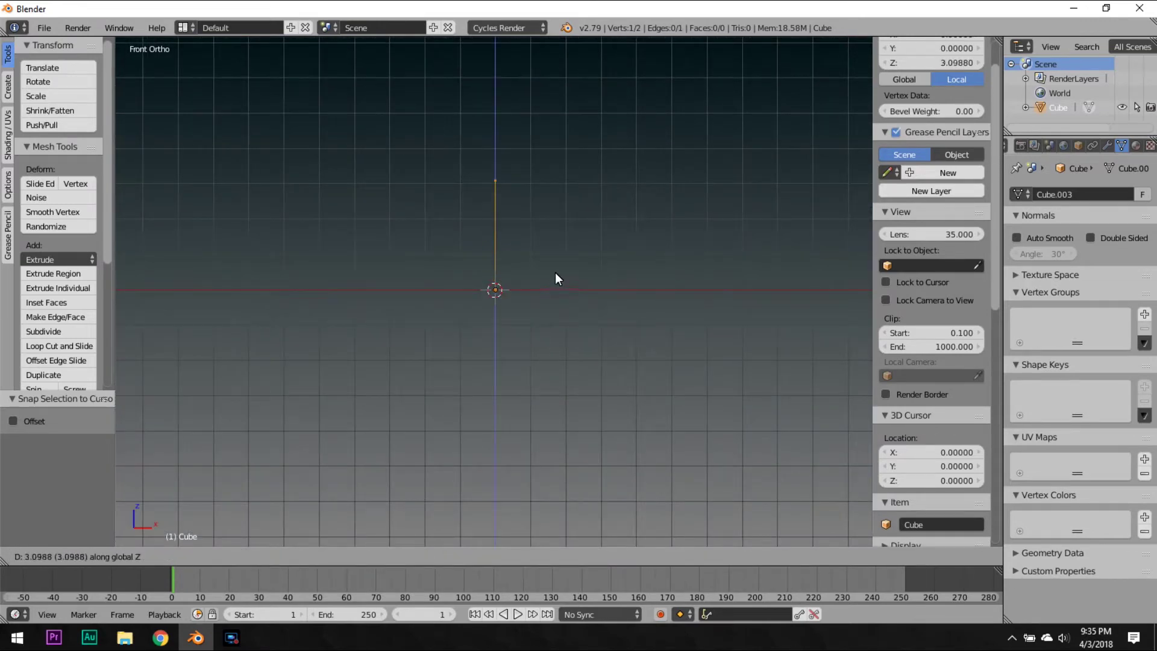
{"action": "left_click", "coordinate": [557, 263]}
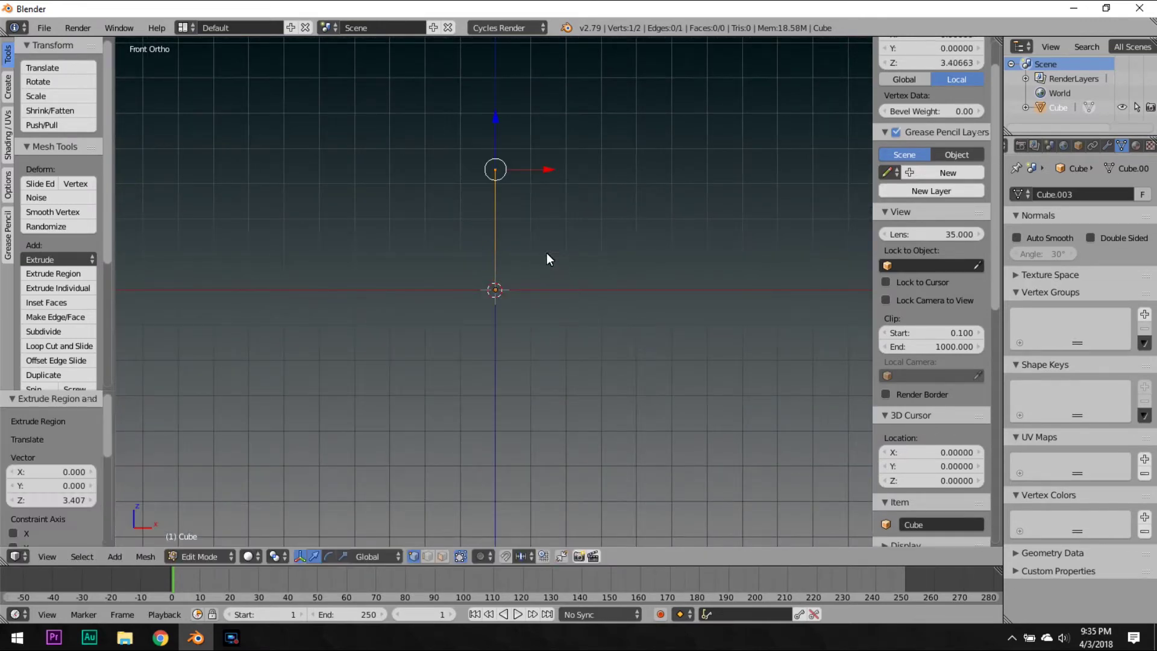
{"action": "key", "text": "e"}
{"action": "key", "text": "x"}
{"action": "left_click", "coordinate": [483, 270]}
{"action": "middle_click_drag", "start_coordinate": [483, 267], "coordinate": [519, 280]}
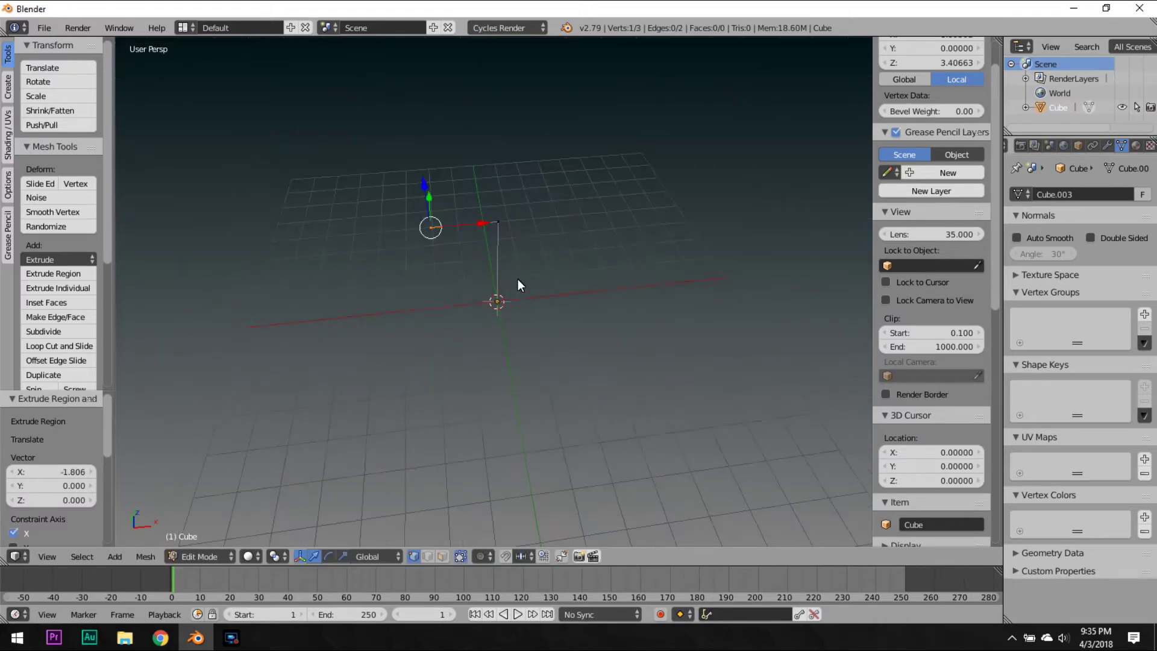
Extrude further segments along Y and down along Z, then return to Object Mode.
{"action": "key", "text": "e"}
{"action": "key", "text": "y"}
{"action": "left_click", "coordinate": [529, 334]}
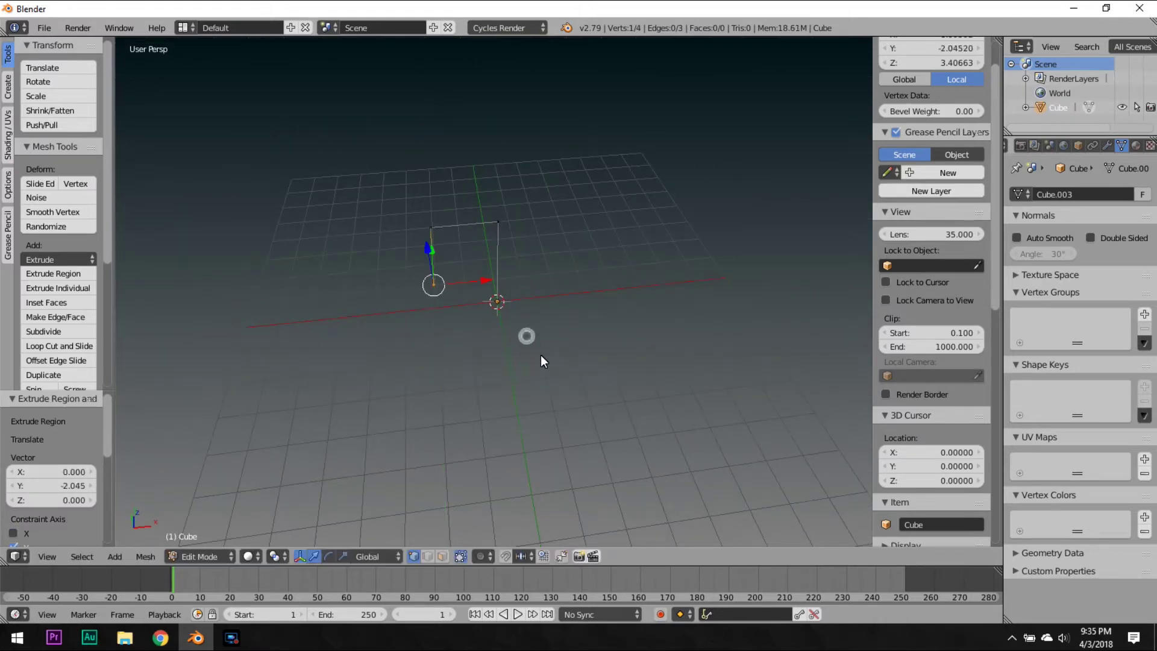
{"action": "middle_click_drag", "start_coordinate": [541, 355], "coordinate": [529, 310]}
{"action": "key", "text": "e"}
{"action": "key", "text": "x"}
{"action": "key", "text": "z"}
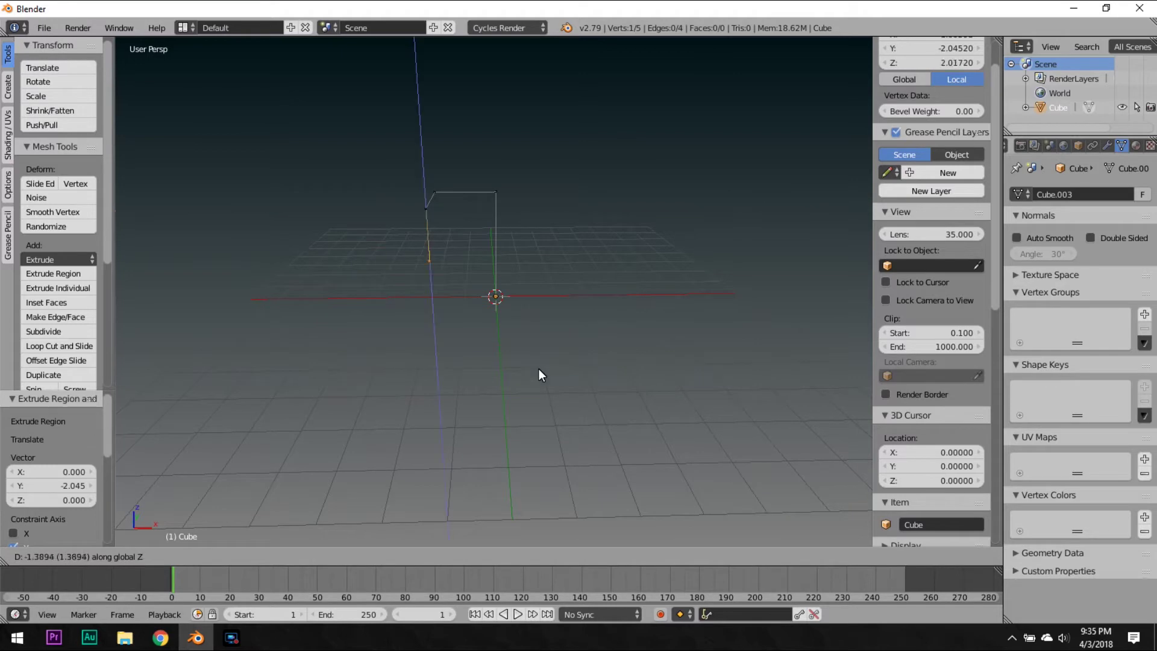
{"action": "left_click", "coordinate": [540, 372]}
{"action": "key", "text": "Tab"}
{"action": "middle_click_drag", "start_coordinate": [543, 356], "coordinate": [530, 256]}
{"action": "key", "text": "ctrl+o"}
{"action": "key", "text": "Escape"}
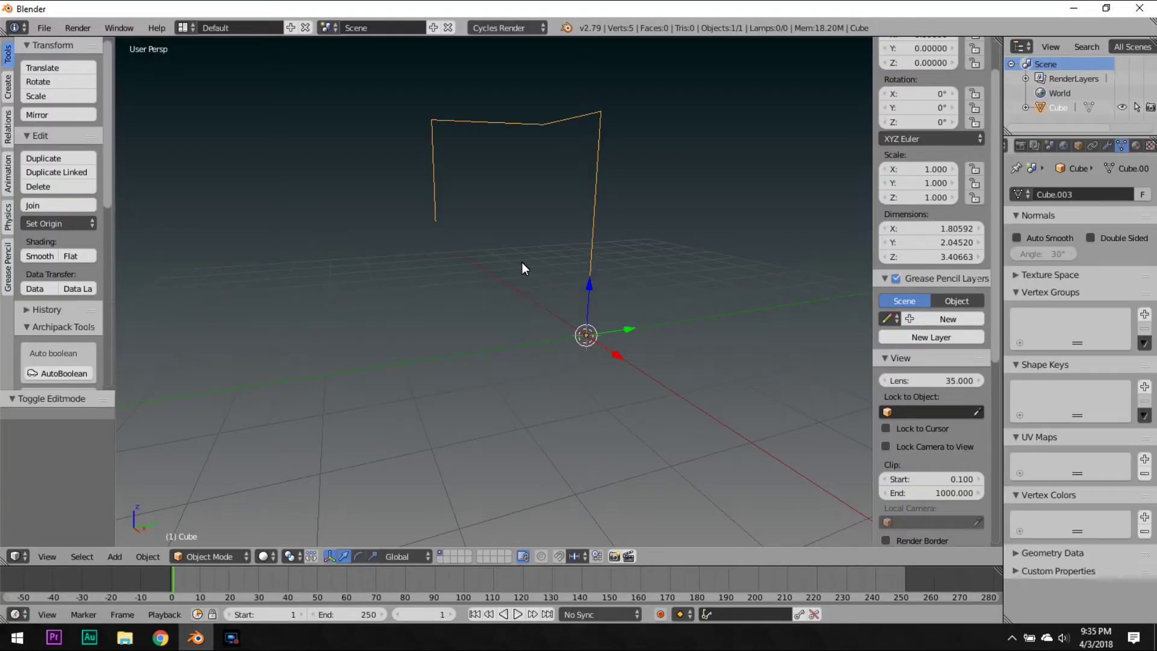
Select all path vertices in Edit Mode and start a vertex-only Bevel from the W menu.
{"action": "key", "text": "Tab"}
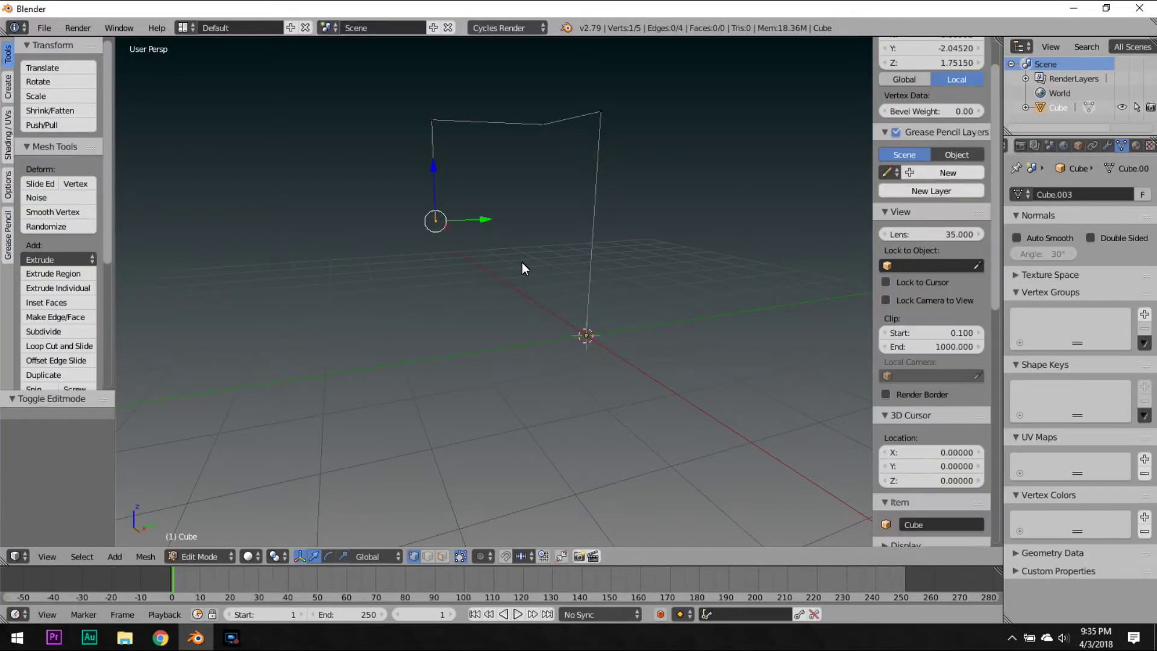
{"action": "key", "text": "a"}
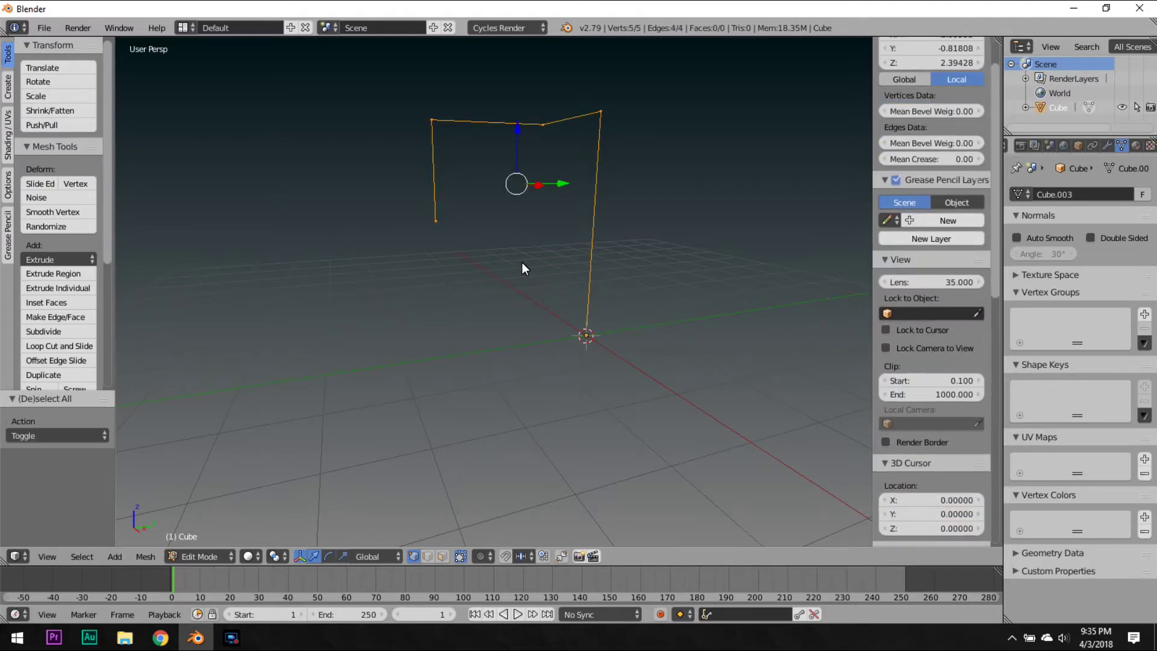
{"action": "key", "text": "w"}
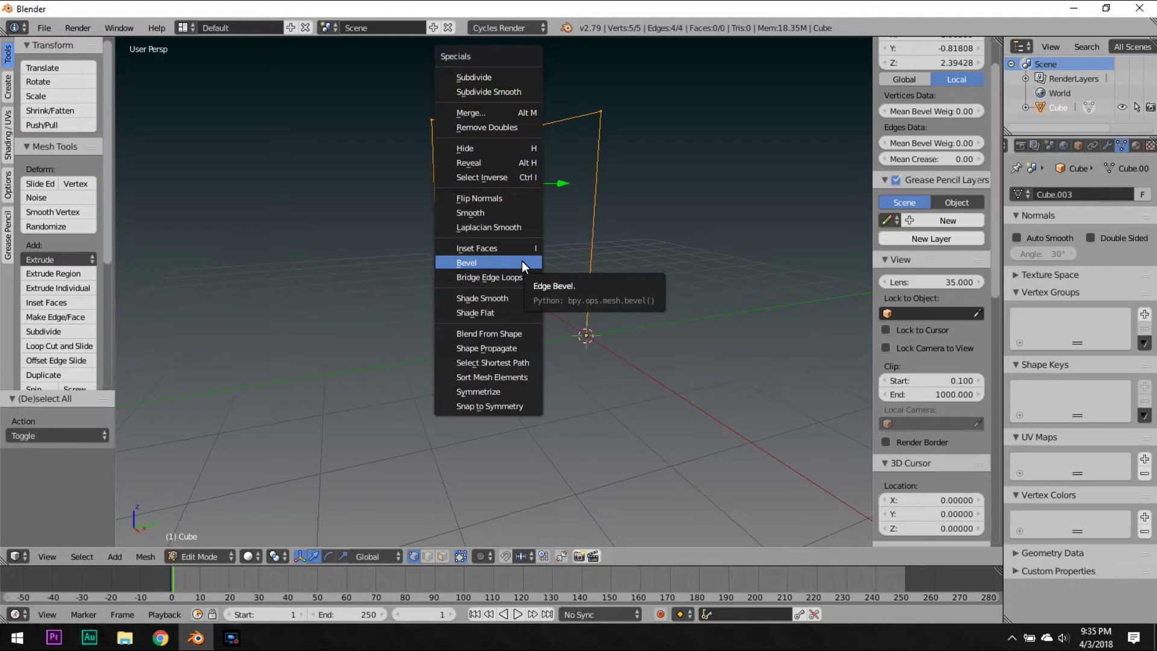
{"action": "left_click", "coordinate": [522, 262]}
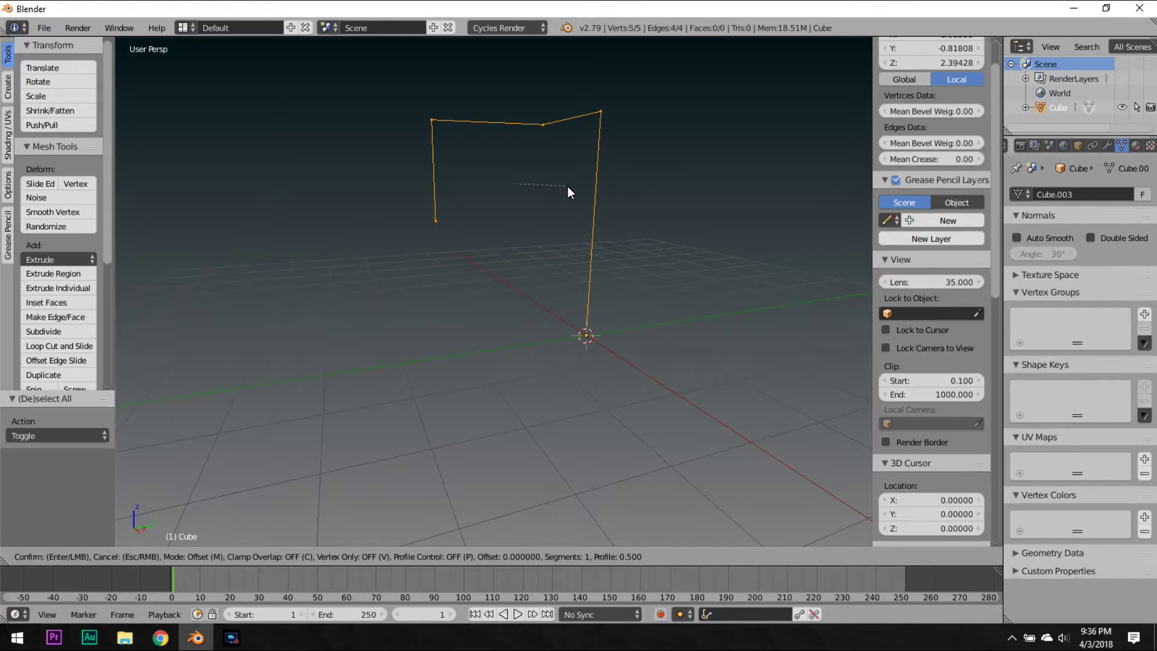
{"action": "key", "text": "v"}
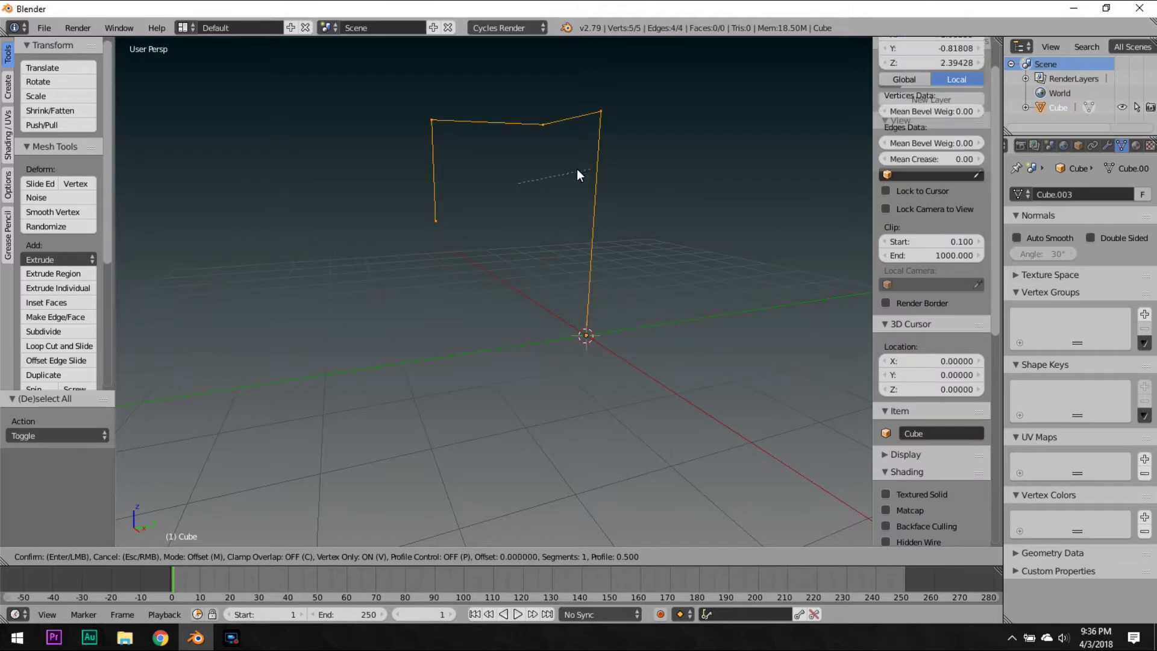
Round the three corners with a 0.586-offset, 5-segment bevel, then return to Object Mode.
{"action": "scroll", "coordinate": [619, 150], "scroll_direction": "up", "scroll_amount": 2}
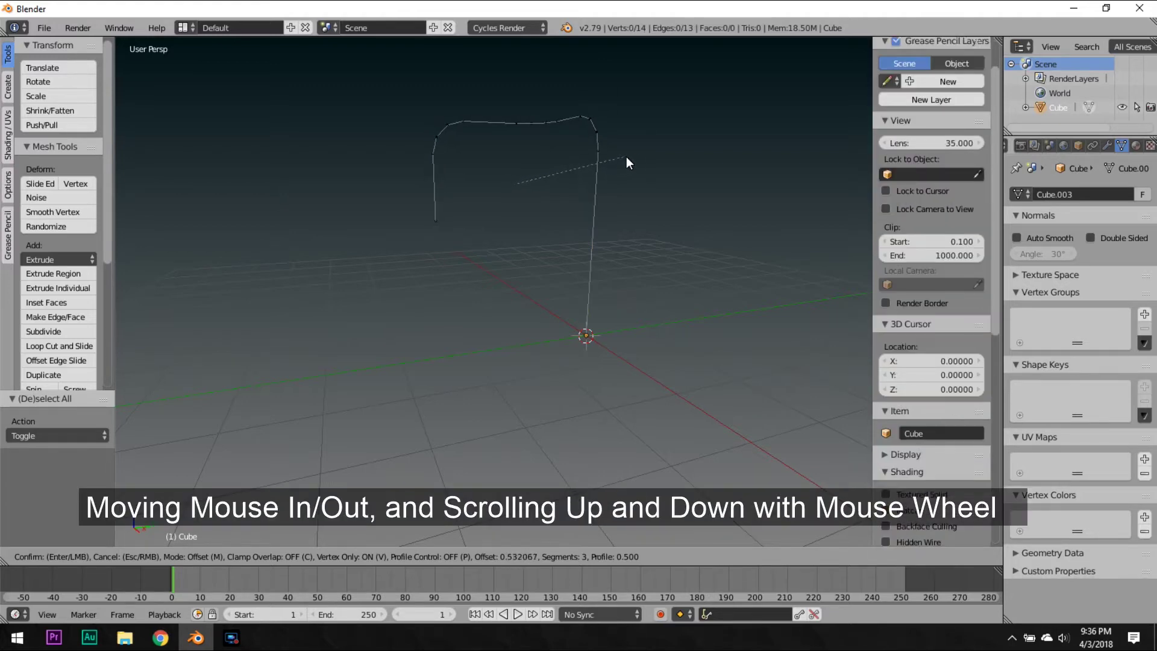
{"action": "scroll", "coordinate": [627, 156], "scroll_direction": "down", "scroll_amount": 2}
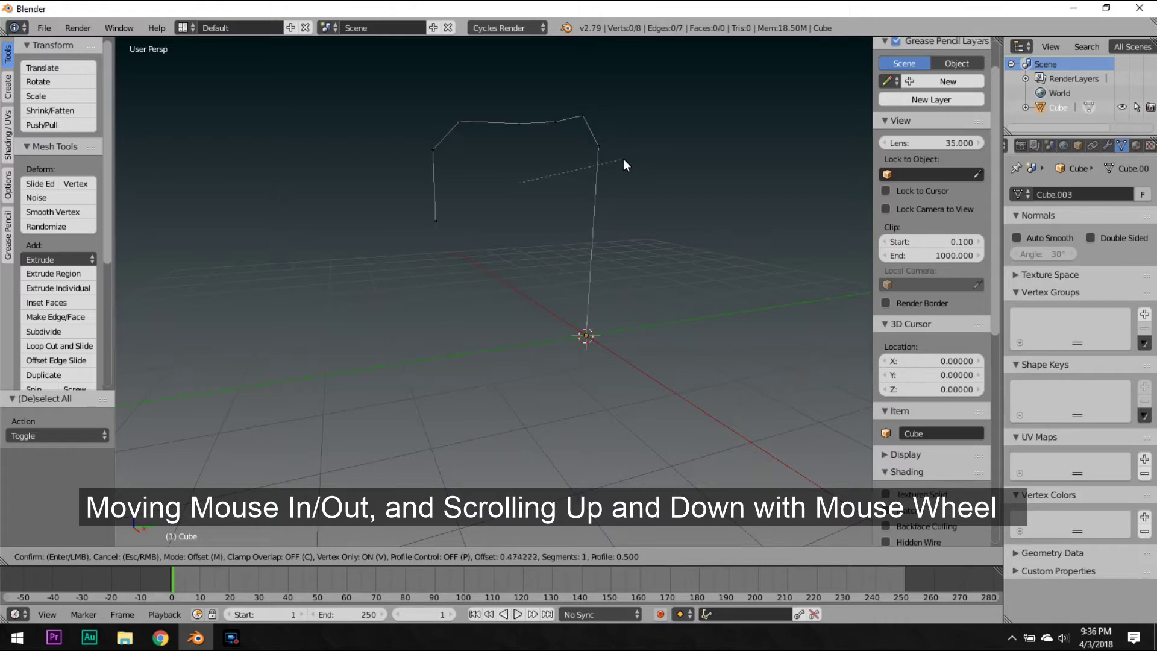
{"action": "scroll", "coordinate": [606, 172], "scroll_direction": "up", "scroll_amount": 4}
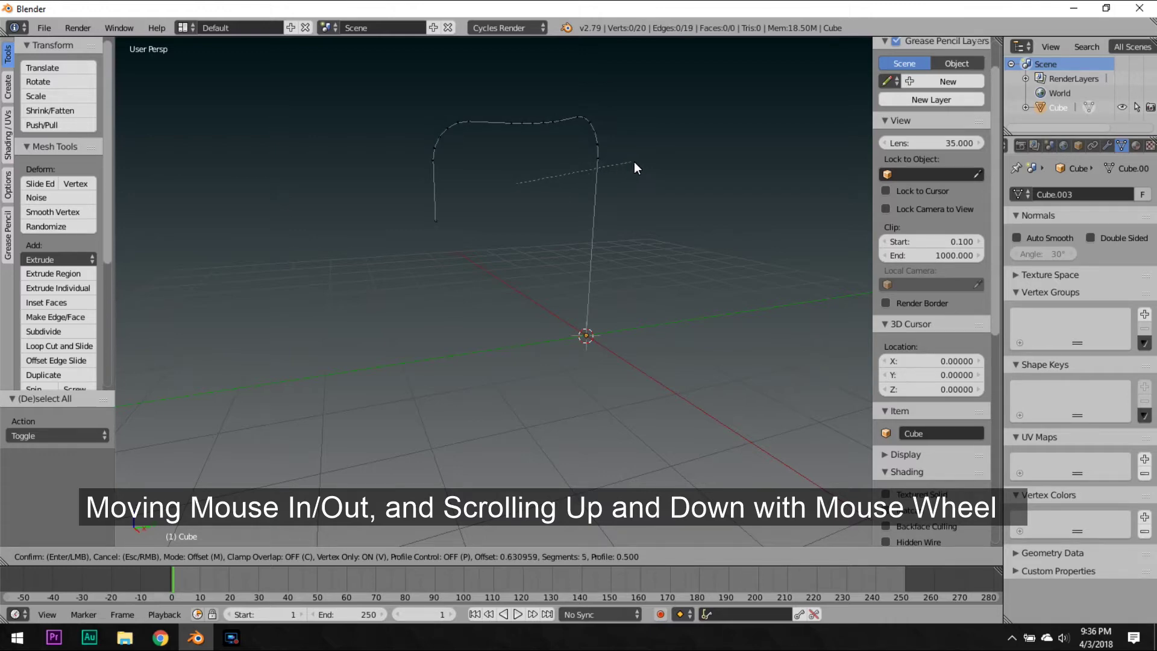
{"action": "left_click", "coordinate": [631, 161]}
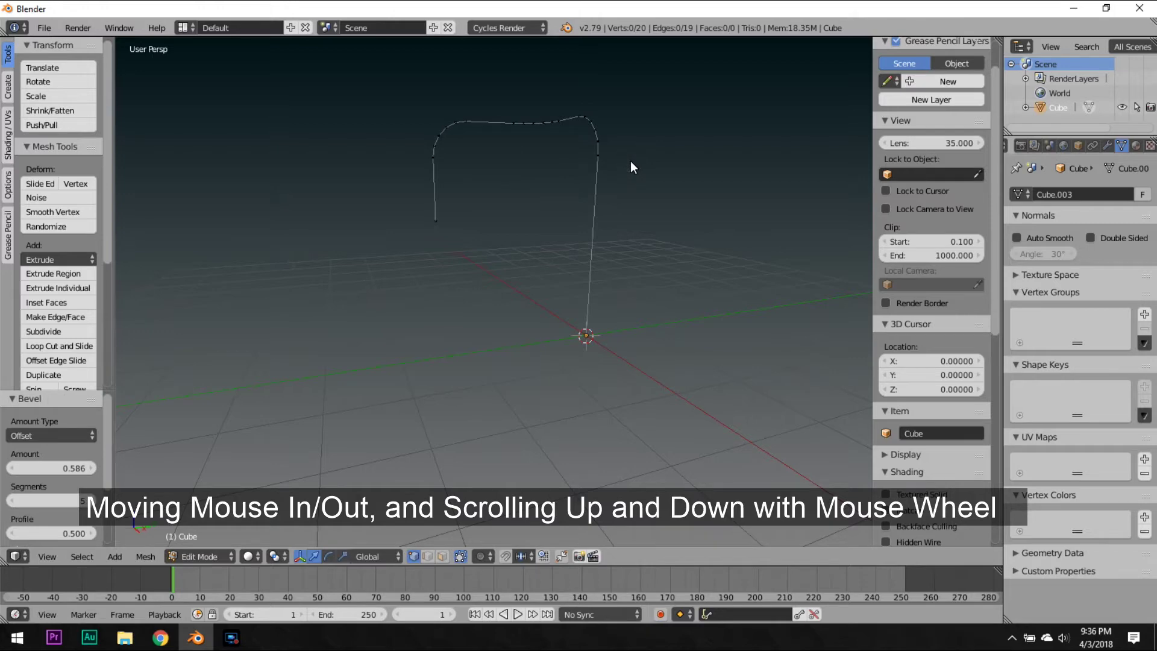
{"action": "key", "text": "Tab"}
Convert the mesh to a curve via Alt+C, enter Edit Mode, and deselect all its points.
{"action": "middle_click_drag", "start_coordinate": [624, 163], "coordinate": [657, 192]}
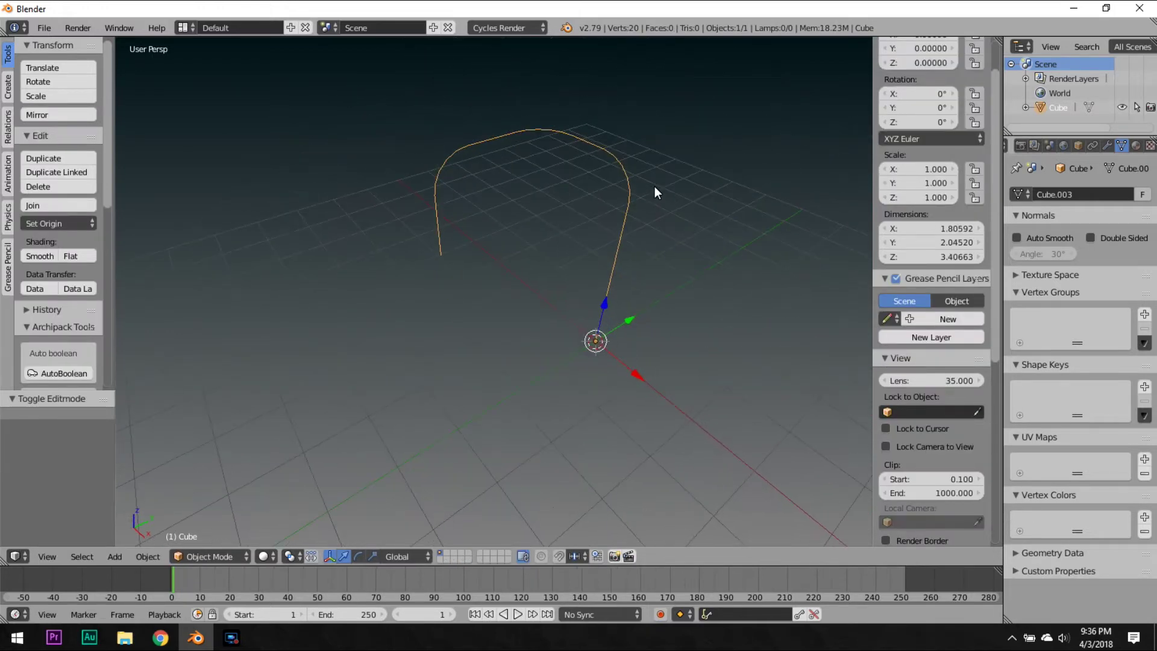
{"action": "key", "text": "alt+c"}
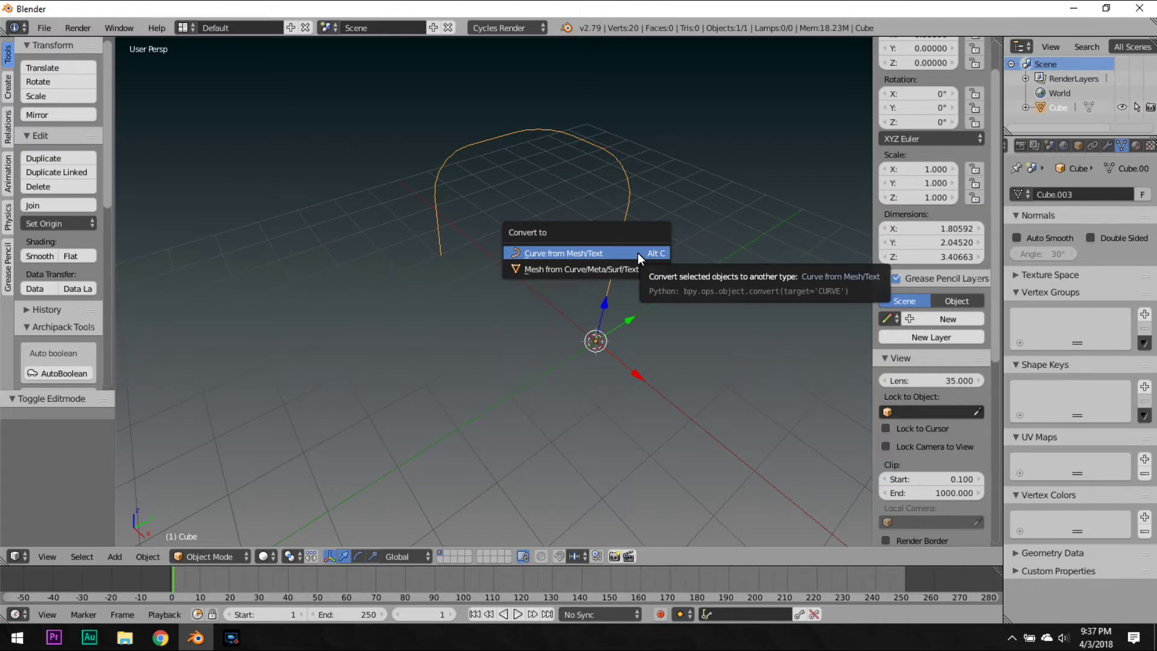
{"action": "left_click", "coordinate": [638, 252]}
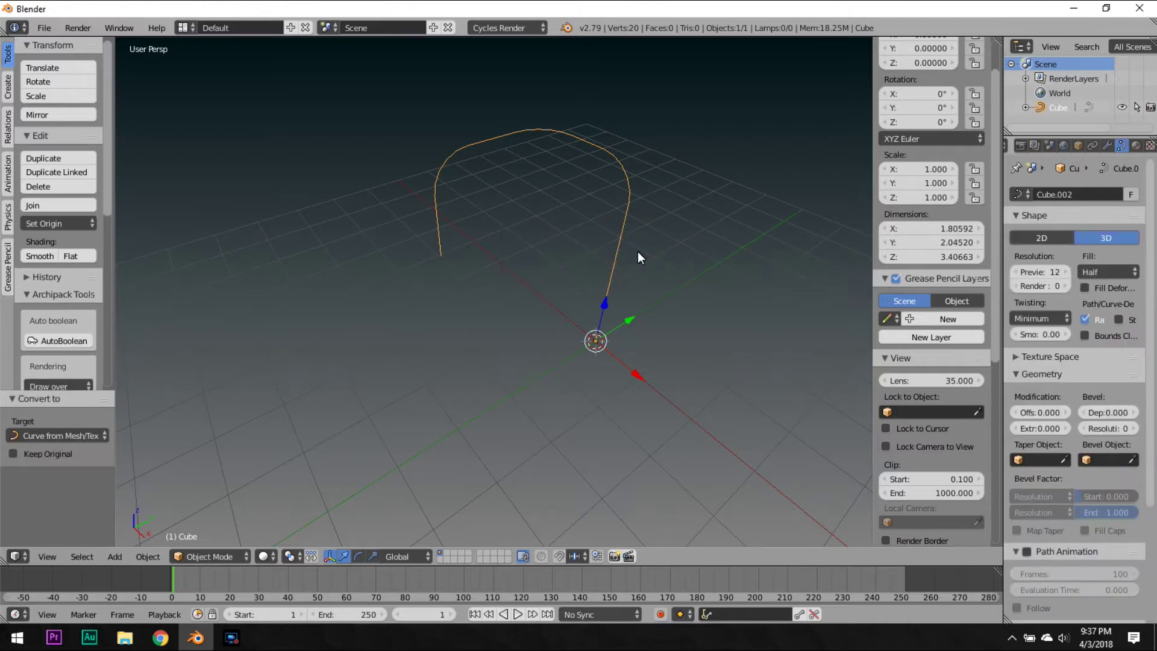
{"action": "key", "text": "Tab"}
{"action": "right_click", "coordinate": [555, 127]}
{"action": "key", "text": "g"}
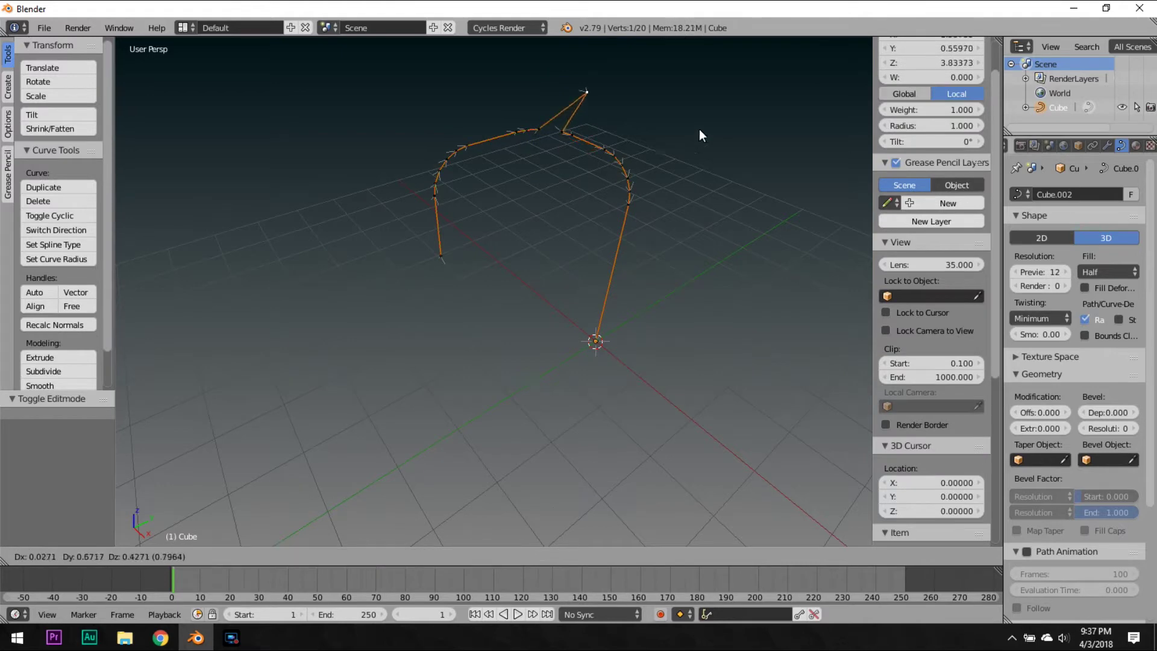
{"action": "right_click", "coordinate": [631, 217]}
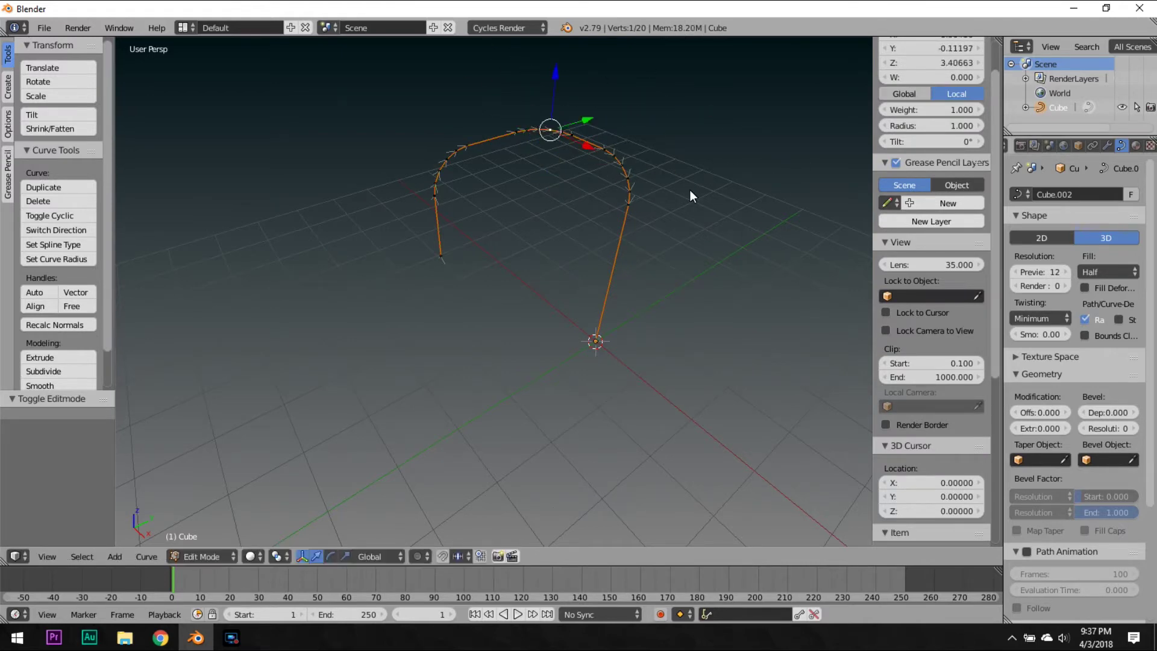
{"action": "key", "text": "a"}
{"action": "left_click", "coordinate": [1019, 147]}
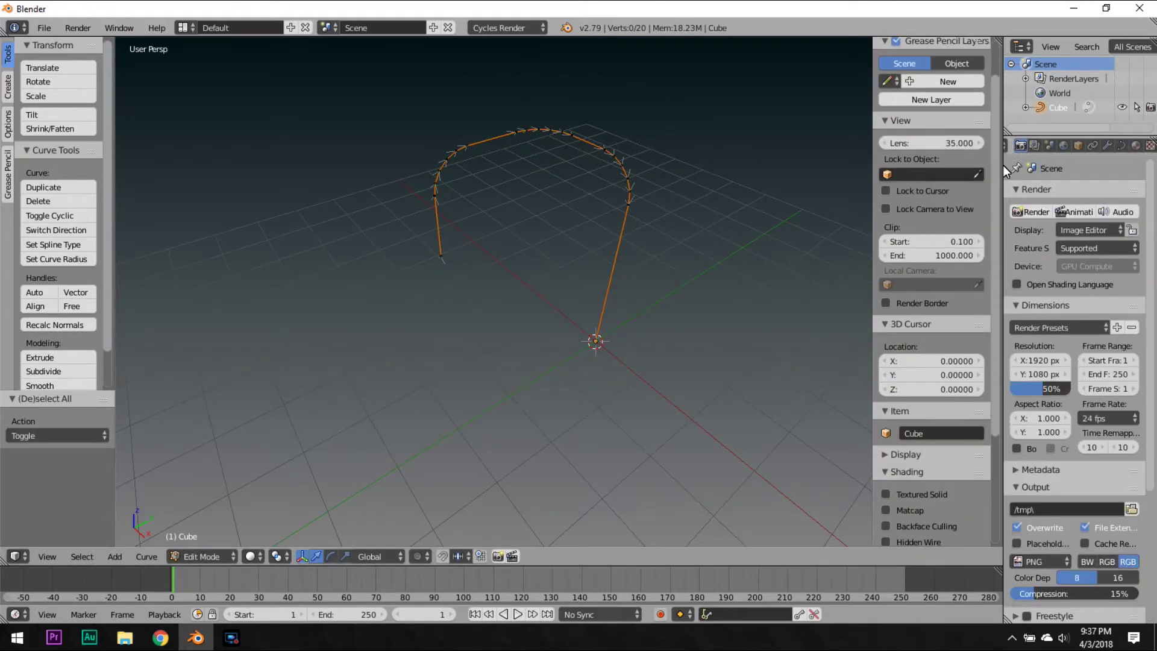
Set the curve's Fill mode to Full and return to Object Mode.
{"action": "left_click", "coordinate": [1119, 146]}
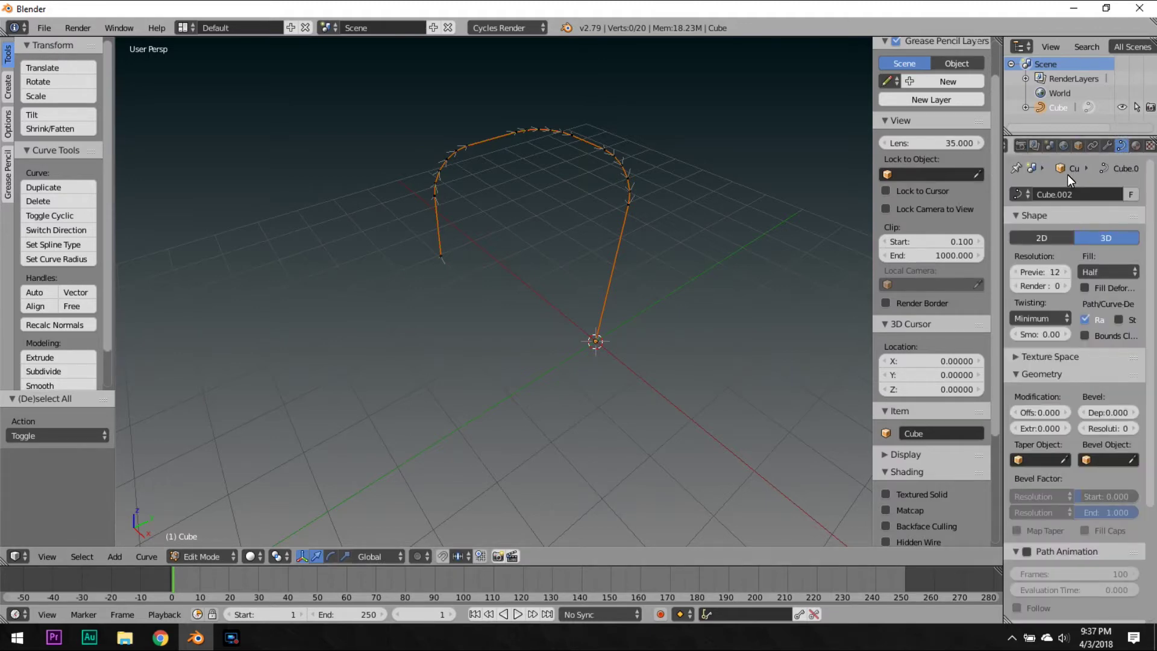
{"action": "left_click", "coordinate": [1097, 272]}
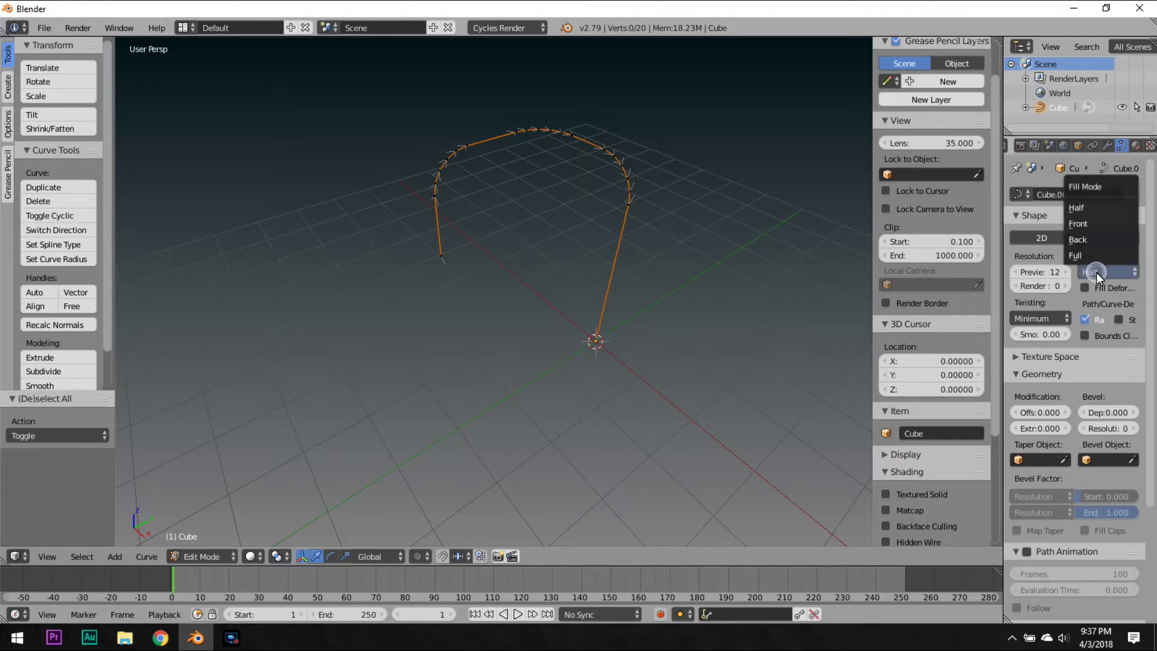
{"action": "left_click", "coordinate": [1099, 256]}
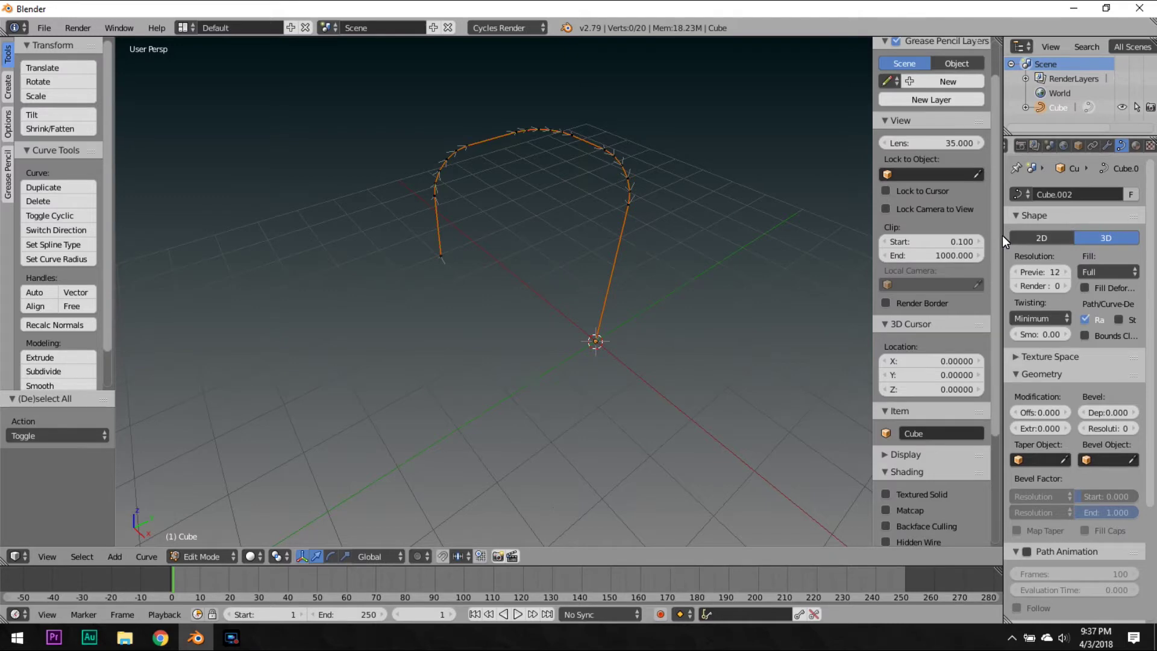
{"action": "left_click_drag", "start_coordinate": [1003, 235], "coordinate": [965, 272]}
{"action": "key", "text": "Tab"}
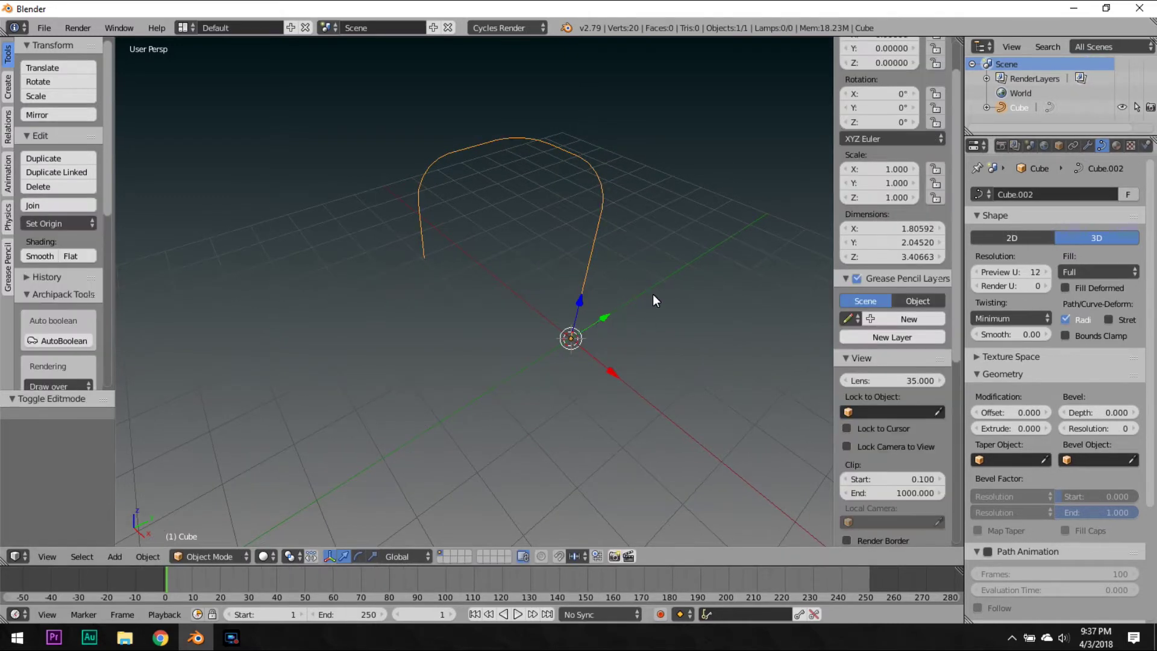
{"action": "scroll", "coordinate": [653, 294], "scroll_direction": "up", "scroll_amount": 4}
{"action": "scroll", "coordinate": [658, 323], "scroll_direction": "down", "scroll_amount": 2}
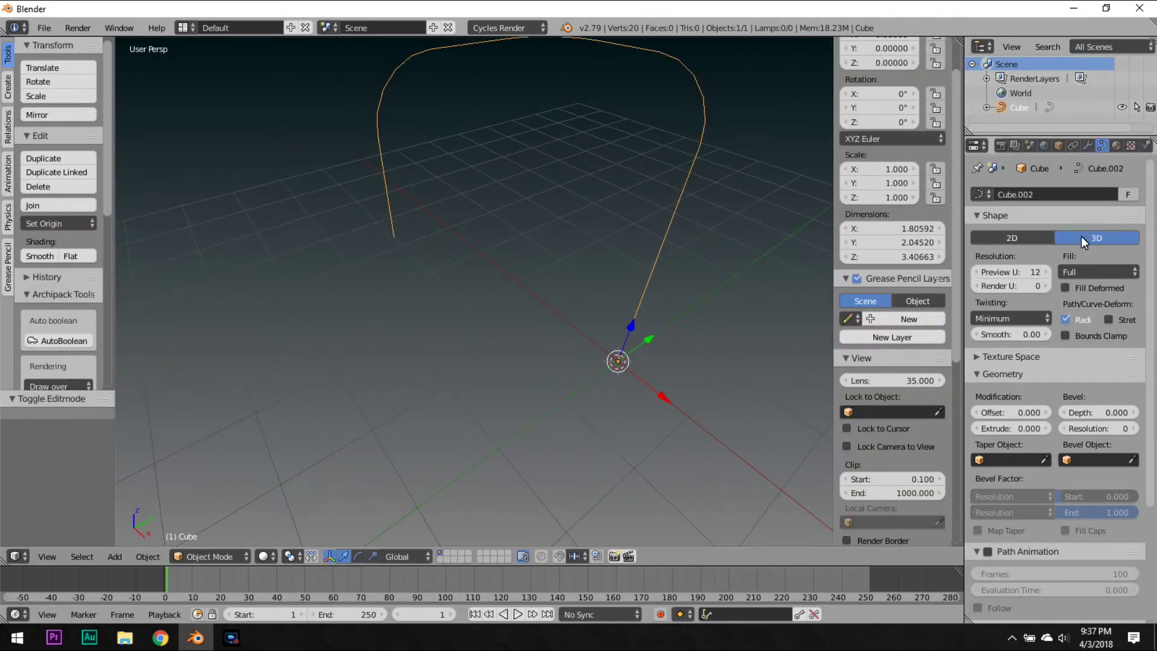
Raise the curve's Bevel Depth to 0.098 to form a thick tube.
{"action": "left_click_drag", "start_coordinate": [1125, 412], "coordinate": [1136, 423]}
{"action": "left_click", "coordinate": [1137, 422]}
{"action": "left_click", "coordinate": [1137, 422]}
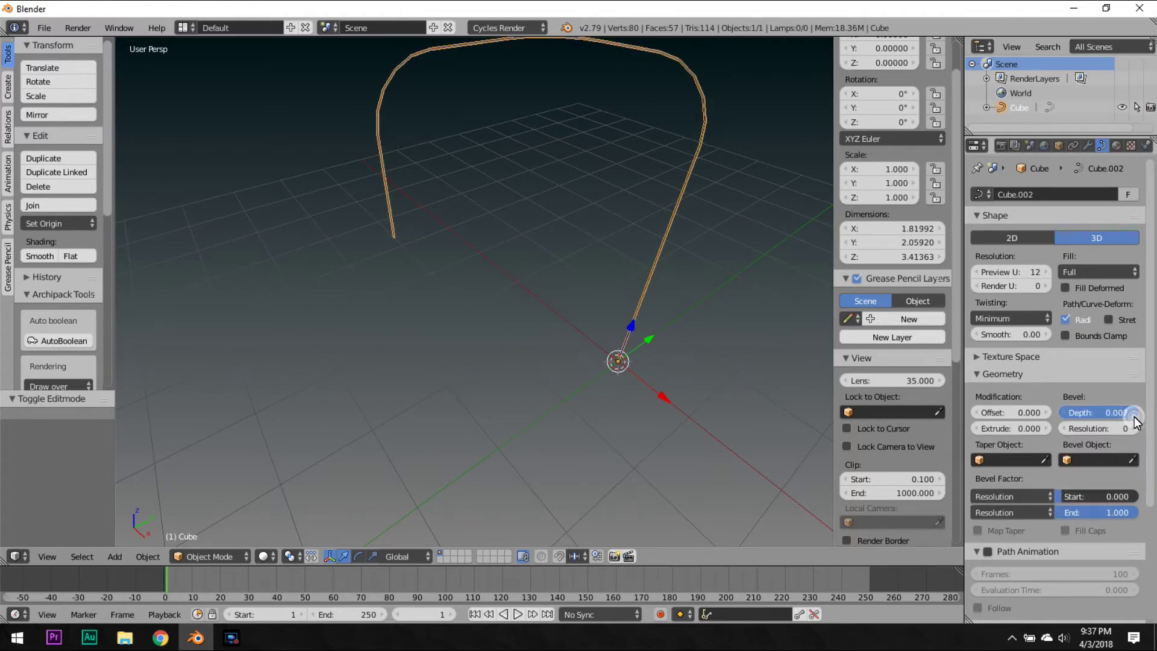
{"action": "left_click", "coordinate": [1136, 423]}
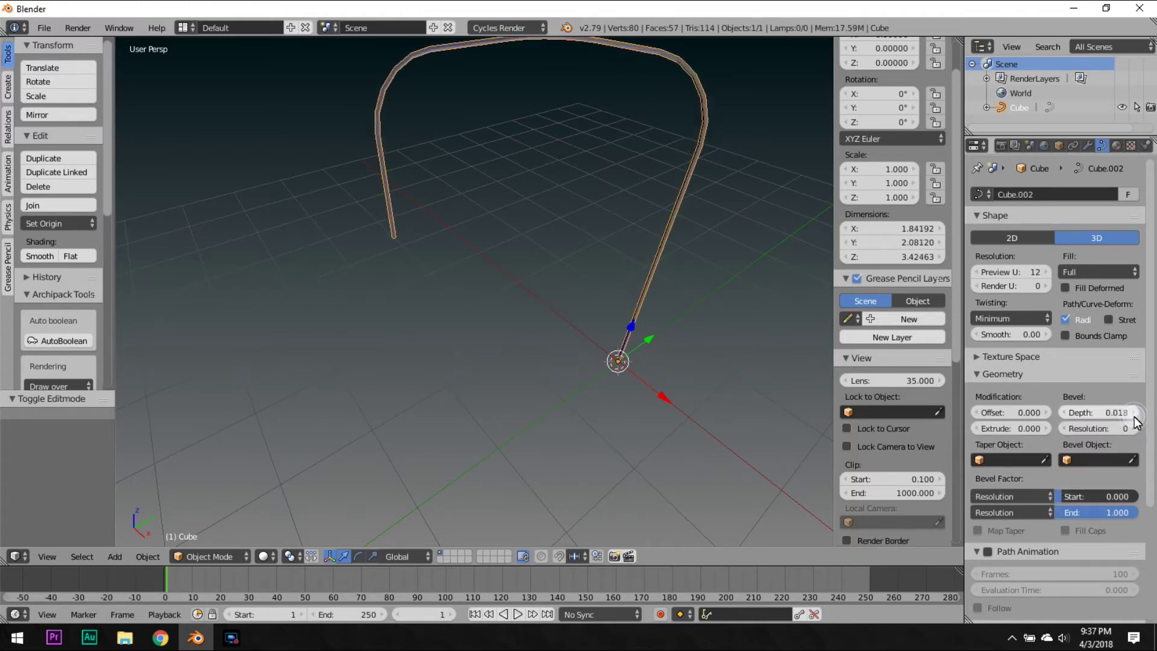
{"action": "left_click_drag", "start_coordinate": [1120, 413], "coordinate": [28, 391]}
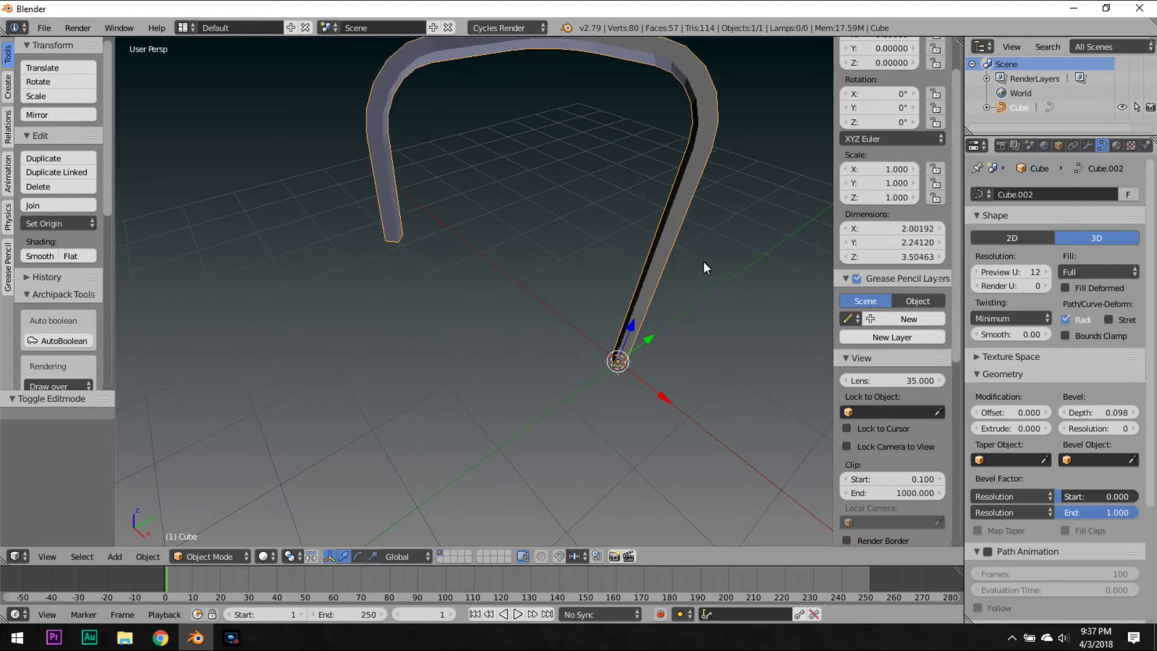
{"action": "middle_click_drag", "start_coordinate": [703, 261], "coordinate": [472, 278]}
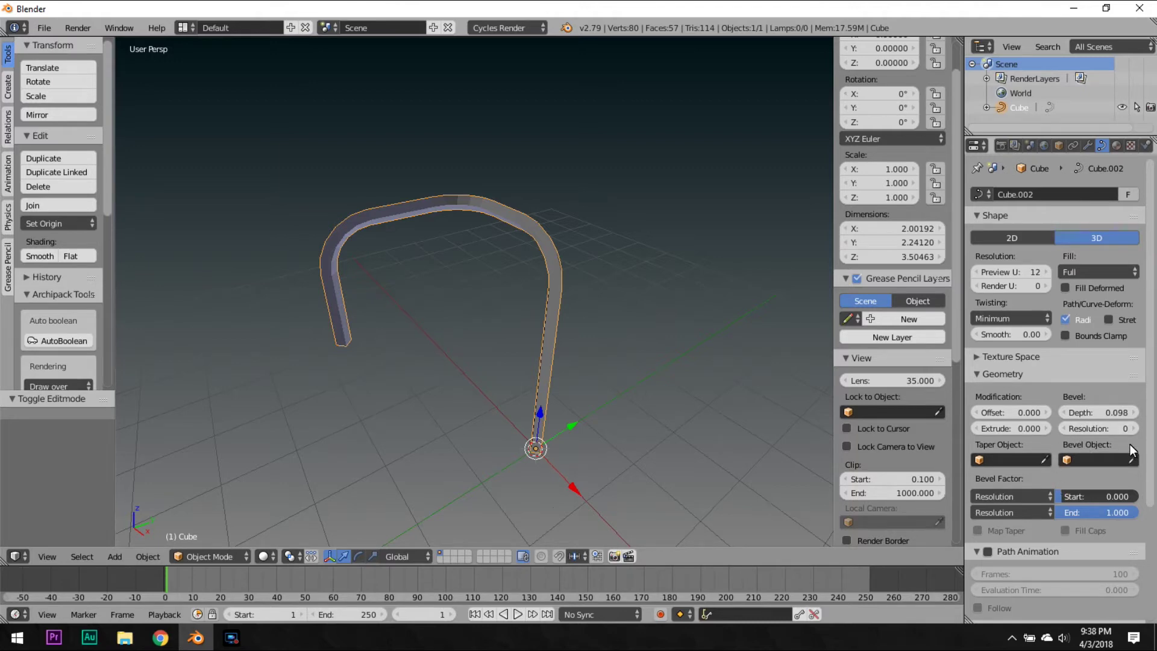
Set the tube's Bevel Resolution to 8 and orbit around to inspect it.
{"action": "left_click", "coordinate": [1130, 429]}
{"action": "left_click_drag", "start_coordinate": [1129, 428], "coordinate": [1086, 433]}
{"action": "middle_click_drag", "start_coordinate": [482, 326], "coordinate": [594, 326]}
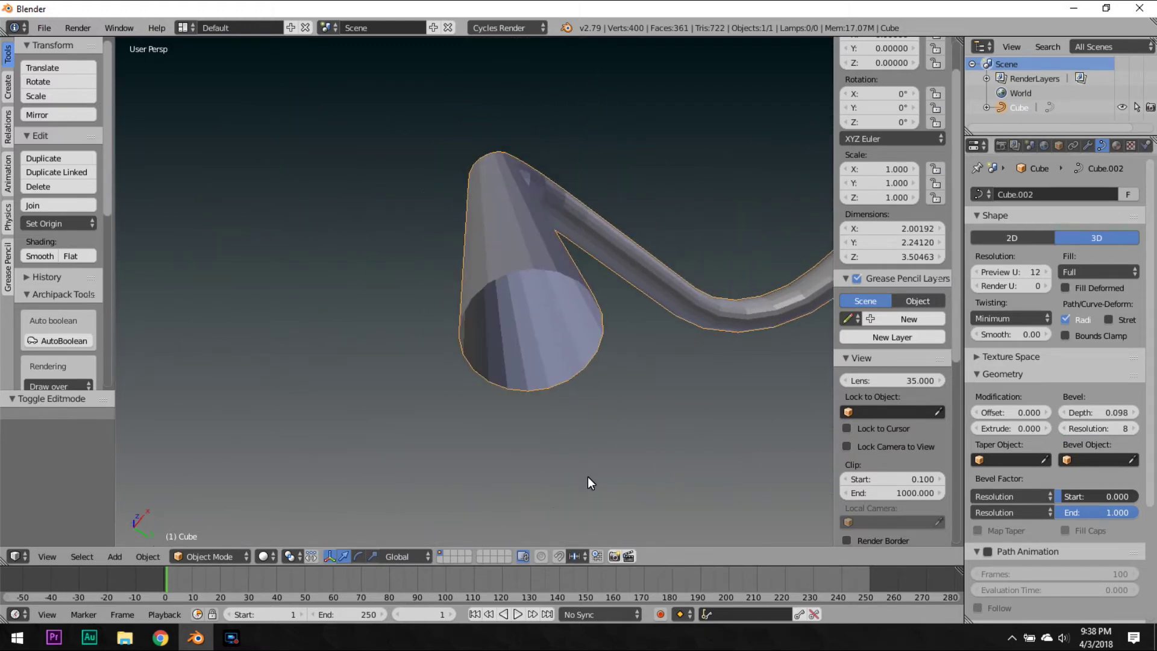
{"action": "middle_click_drag", "start_coordinate": [589, 483], "coordinate": [673, 511]}
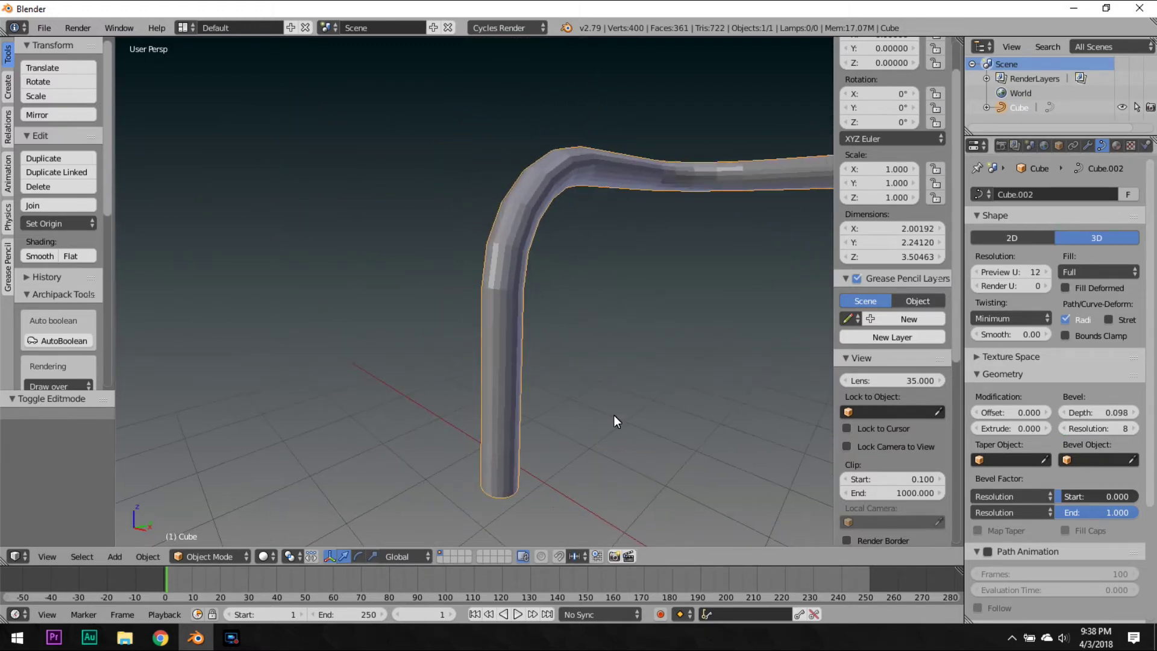
{"action": "middle_click_drag", "start_coordinate": [614, 416], "coordinate": [537, 323]}
{"action": "scroll", "coordinate": [632, 335], "scroll_direction": "down", "scroll_amount": 3}
{"action": "scroll", "coordinate": [627, 344], "scroll_direction": "up", "scroll_amount": 3}
{"action": "scroll", "coordinate": [628, 345], "scroll_direction": "down", "scroll_amount": 3}
{"action": "scroll", "coordinate": [537, 323], "scroll_direction": "up", "scroll_amount": 2}
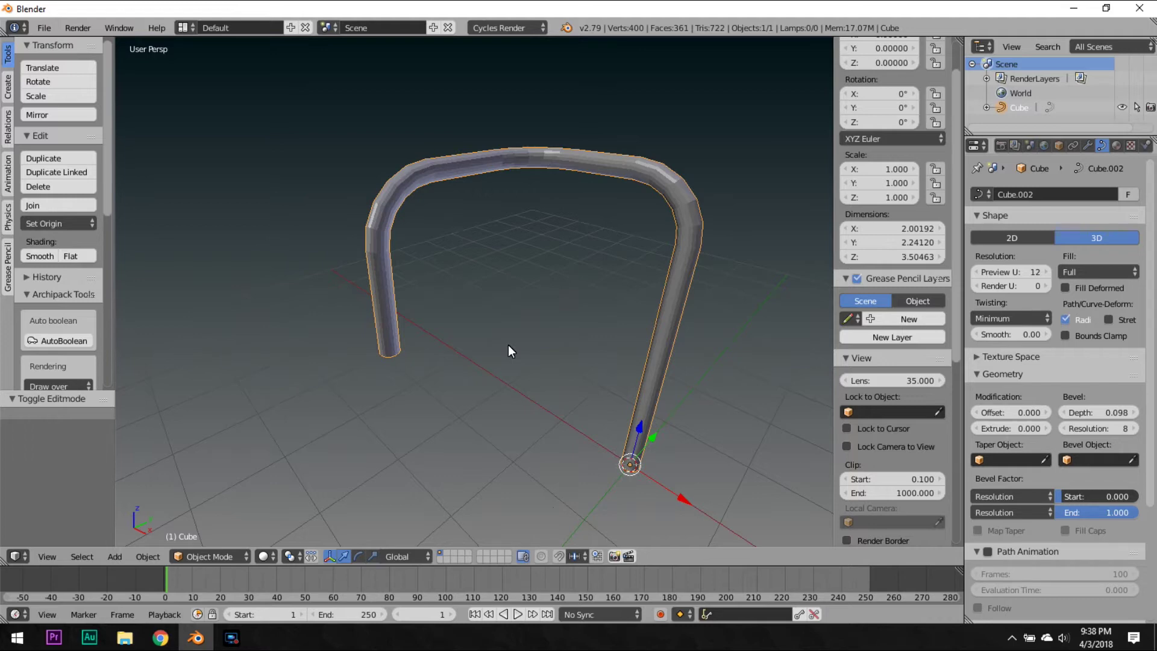
Convert the curve tube to a mesh, add level-2 subdivision, and shade it smooth.
{"action": "key", "text": "alt+c"}
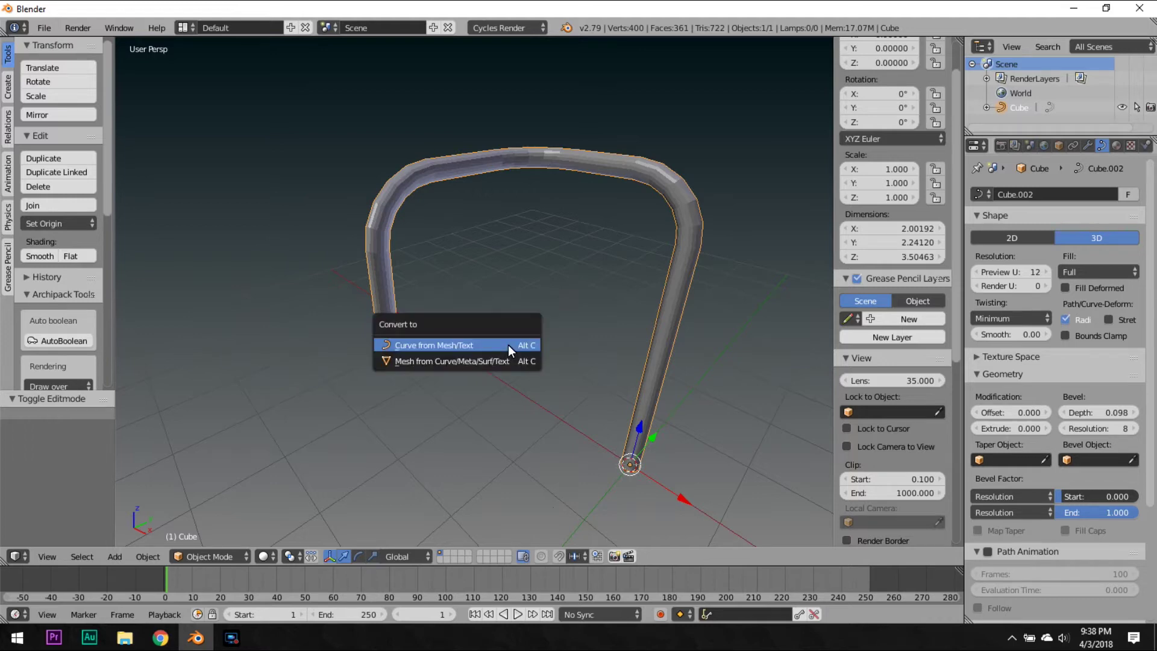
{"action": "left_click", "coordinate": [472, 362]}
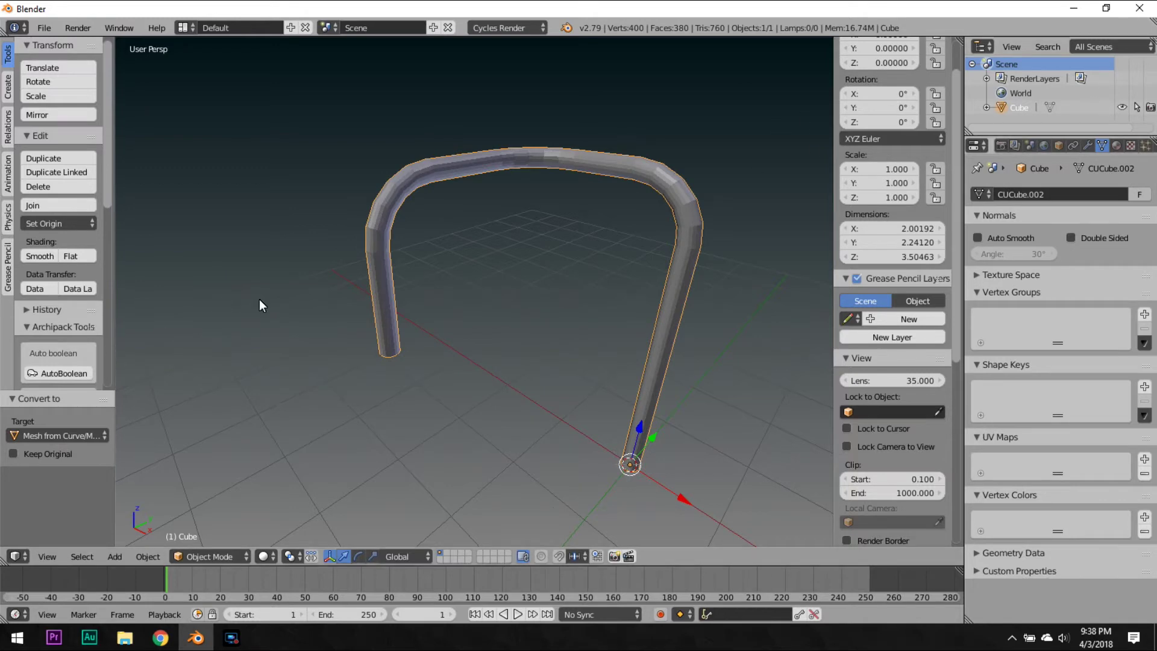
{"action": "mouse_move", "coordinate": [488, 321]}
{"action": "middle_mouse_down"}
{"action": "mouse_move", "coordinate": [492, 335]}
{"action": "mouse_move", "coordinate": [502, 324]}
{"action": "middle_mouse_up"}
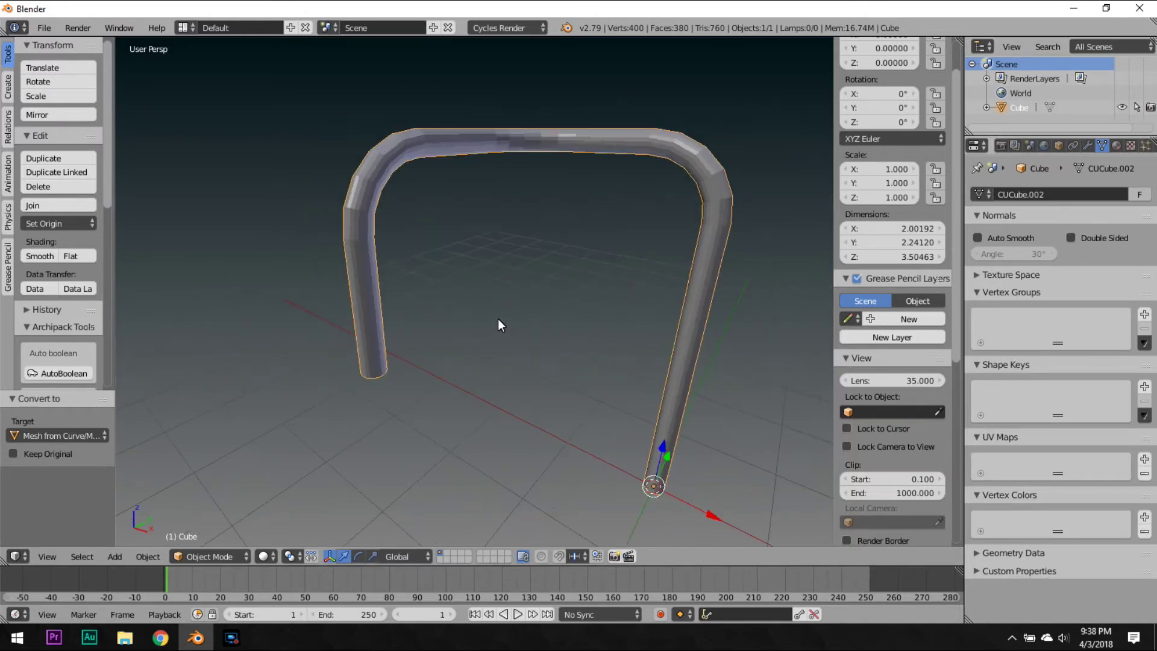
{"action": "key", "text": "ctrl+2"}
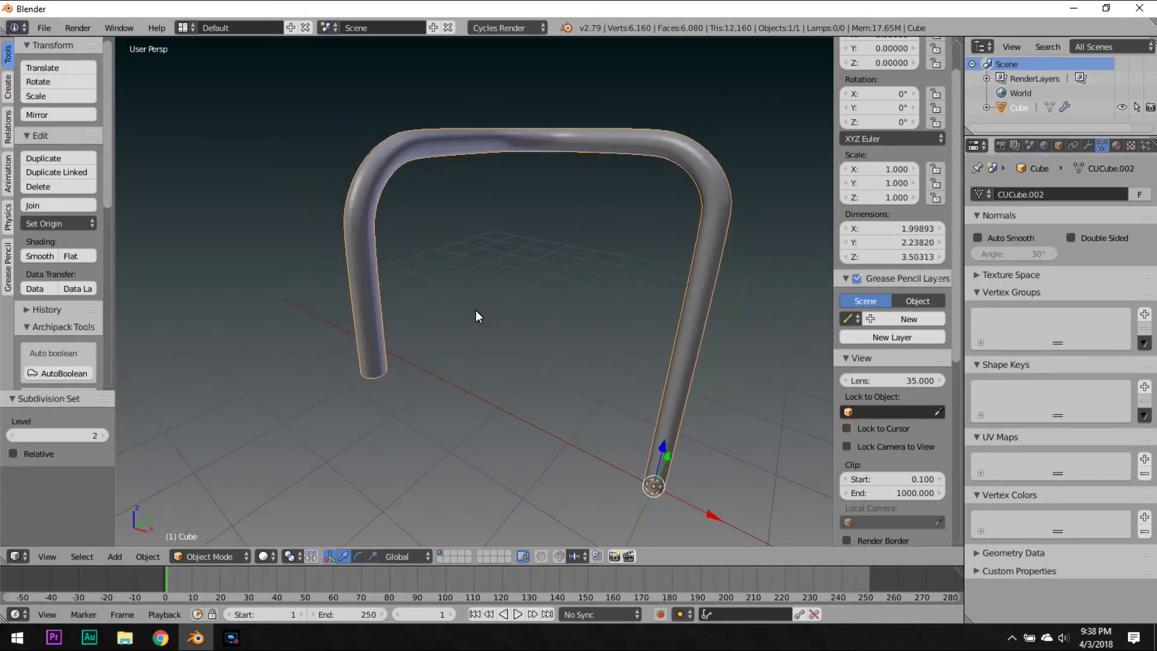
{"action": "left_click", "coordinate": [42, 256]}
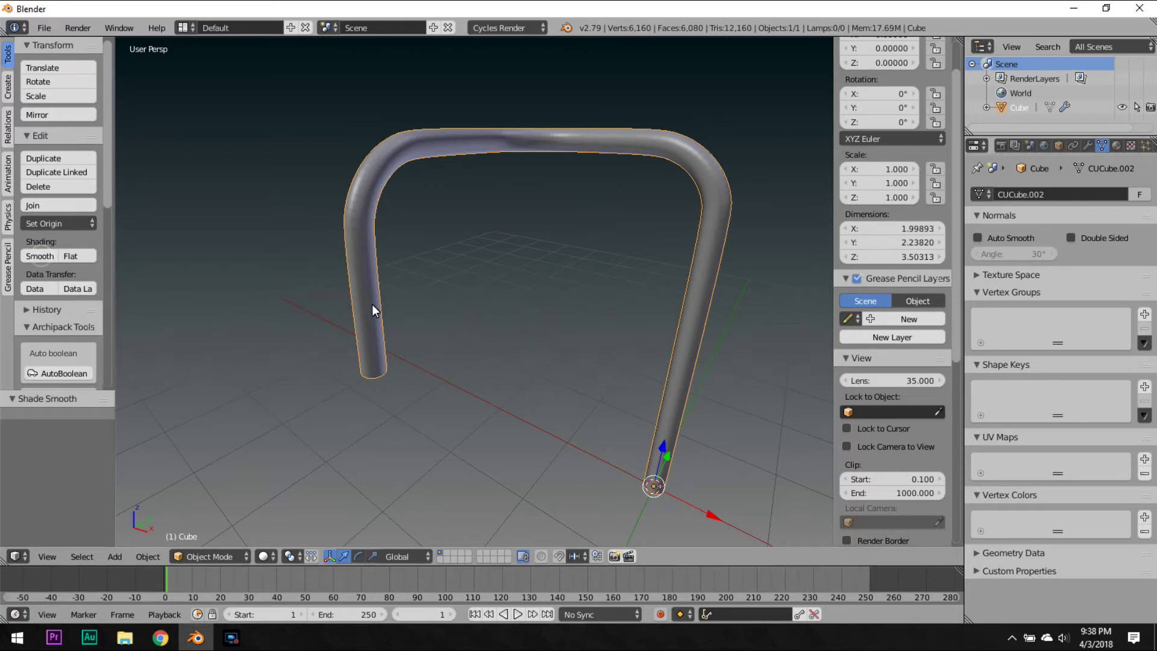
{"action": "middle_click_drag", "start_coordinate": [372, 305], "coordinate": [413, 387]}
{"action": "scroll", "coordinate": [441, 342], "scroll_direction": "up", "scroll_amount": 5}
{"action": "scroll", "coordinate": [440, 345], "scroll_direction": "down", "scroll_amount": 5}
In wireframe Edit Mode, move one leg's bottom vertex ring along Z, then return to Object Mode.
{"action": "key", "text": "Tab"}
{"action": "key", "text": "z"}
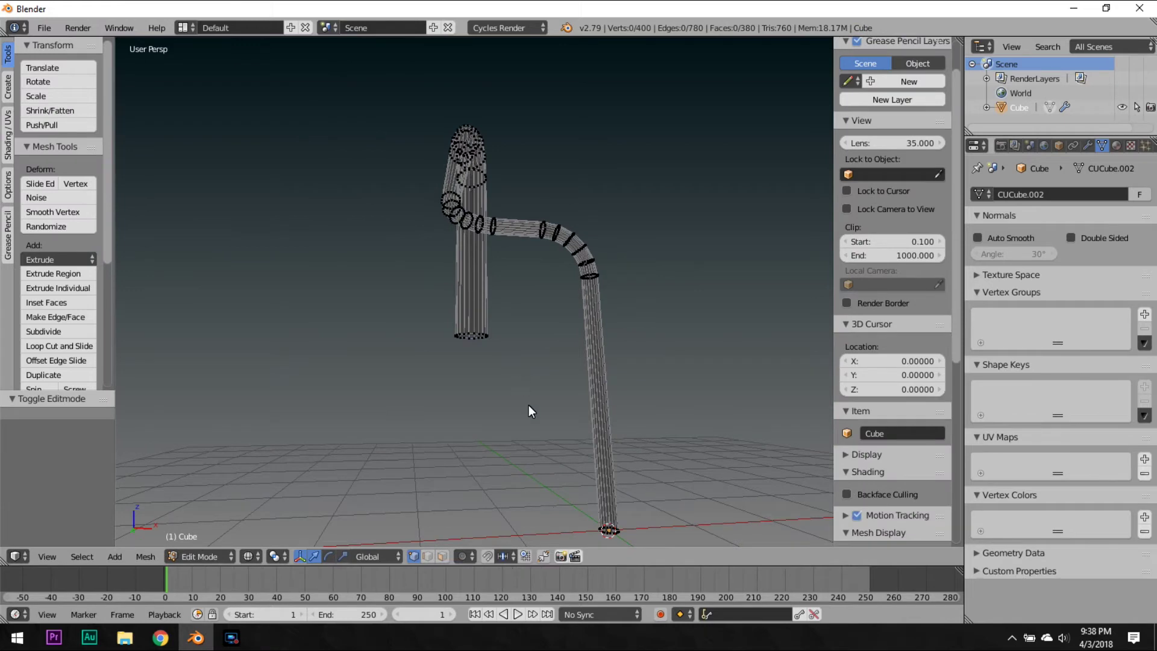
{"action": "left_click_drag", "start_coordinate": [529, 412], "coordinate": [335, 309]}
{"action": "scroll", "coordinate": [487, 338], "scroll_direction": "down", "scroll_amount": 2}
{"action": "key", "text": "g"}
{"action": "key", "text": "z"}
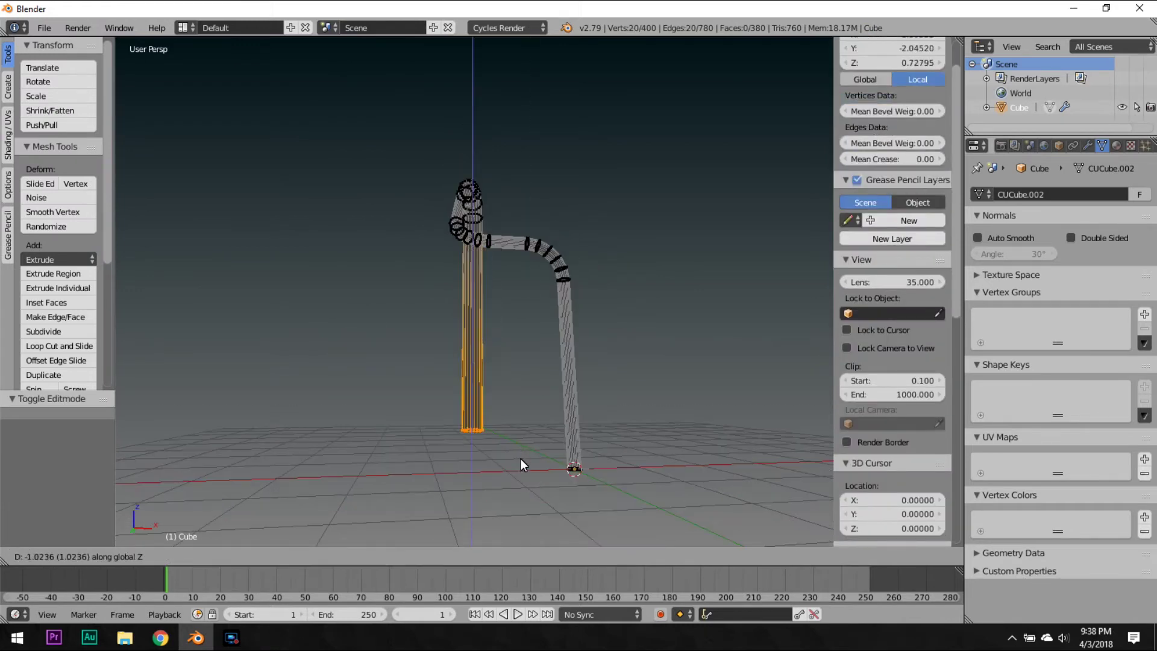
{"action": "left_click", "coordinate": [526, 364]}
{"action": "key", "text": "Tab"}
{"action": "middle_click_drag", "start_coordinate": [525, 374], "coordinate": [559, 344]}
Delete the old tube and reset the 3D cursor to the world origin in front view.
{"action": "key", "text": "Delete"}
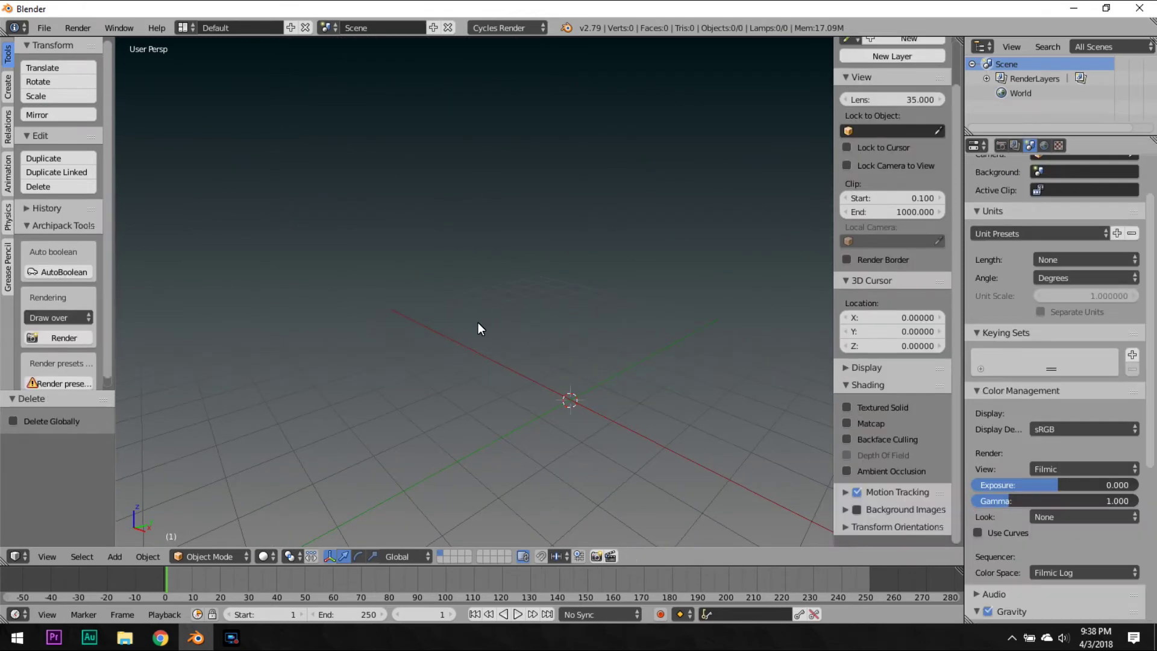
{"action": "key", "text": "KP_1"}
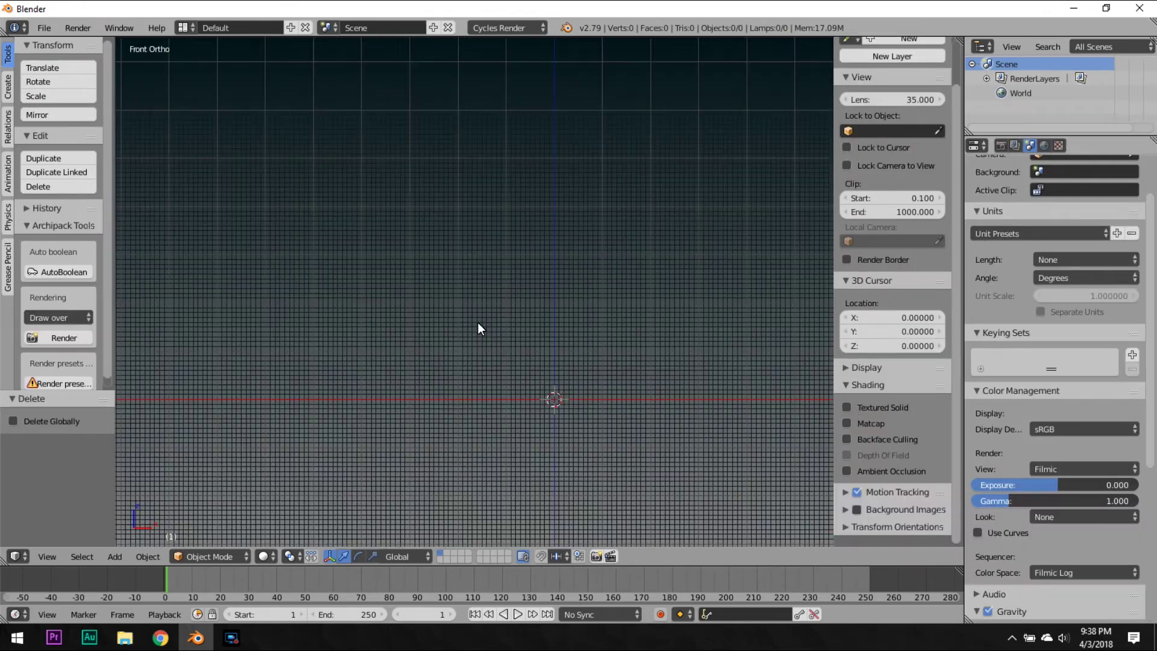
{"action": "middle_click_drag", "start_coordinate": [568, 447], "coordinate": [541, 286], "text": "shift"}
{"action": "key", "text": "shift+s"}
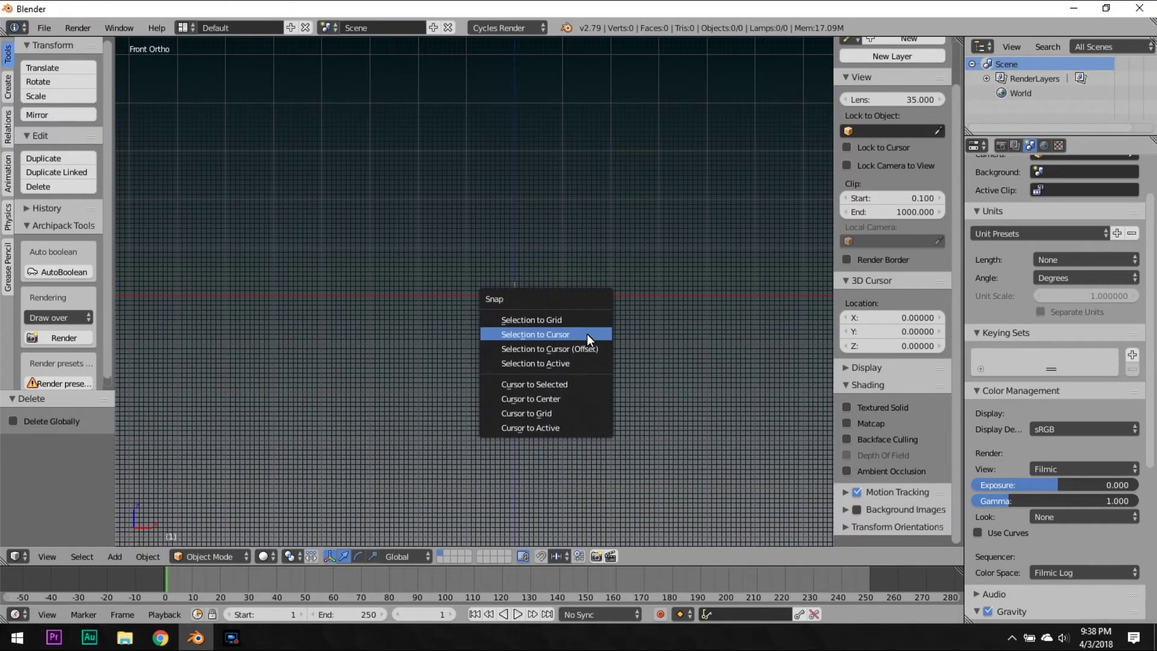
{"action": "left_click", "coordinate": [604, 401]}
{"action": "scroll", "coordinate": [597, 205], "scroll_direction": "up", "scroll_amount": 5}
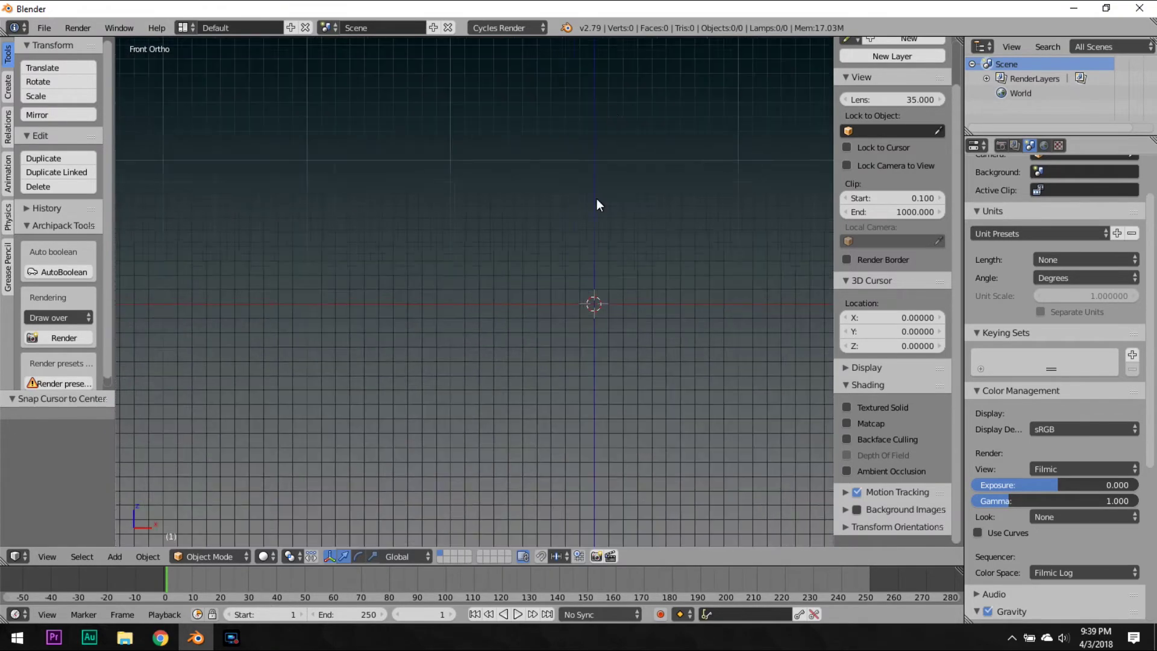
Add a mesh circle at the origin and extrude it straight up 2.955 units.
{"action": "key", "text": "shift+a"}
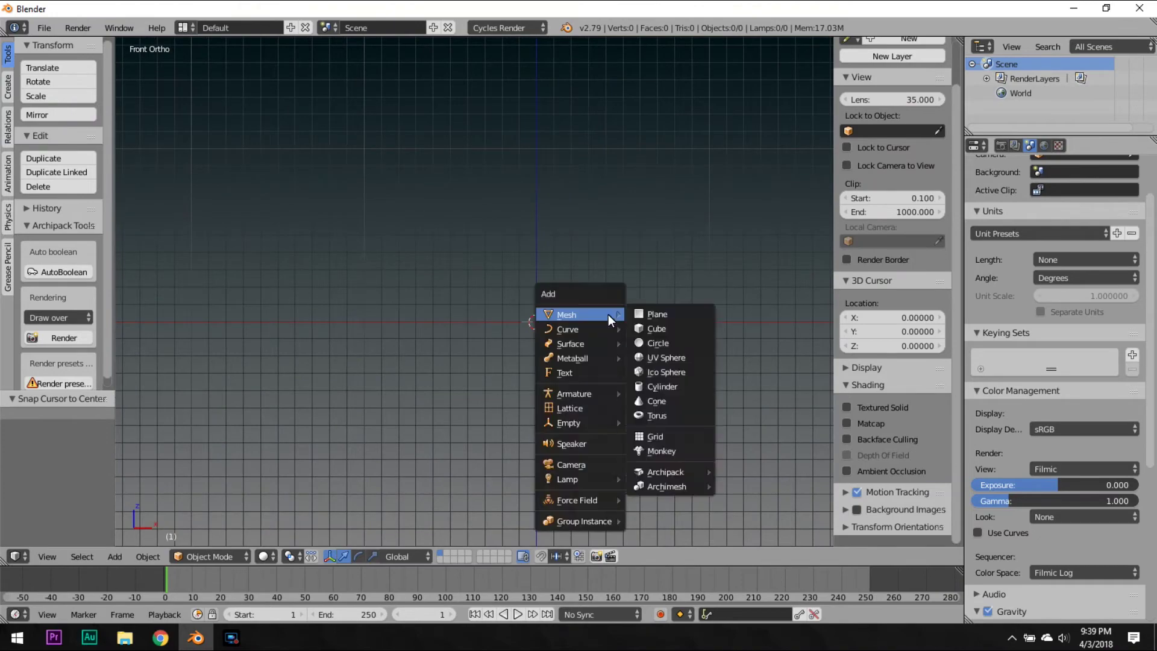
{"action": "left_click", "coordinate": [665, 345]}
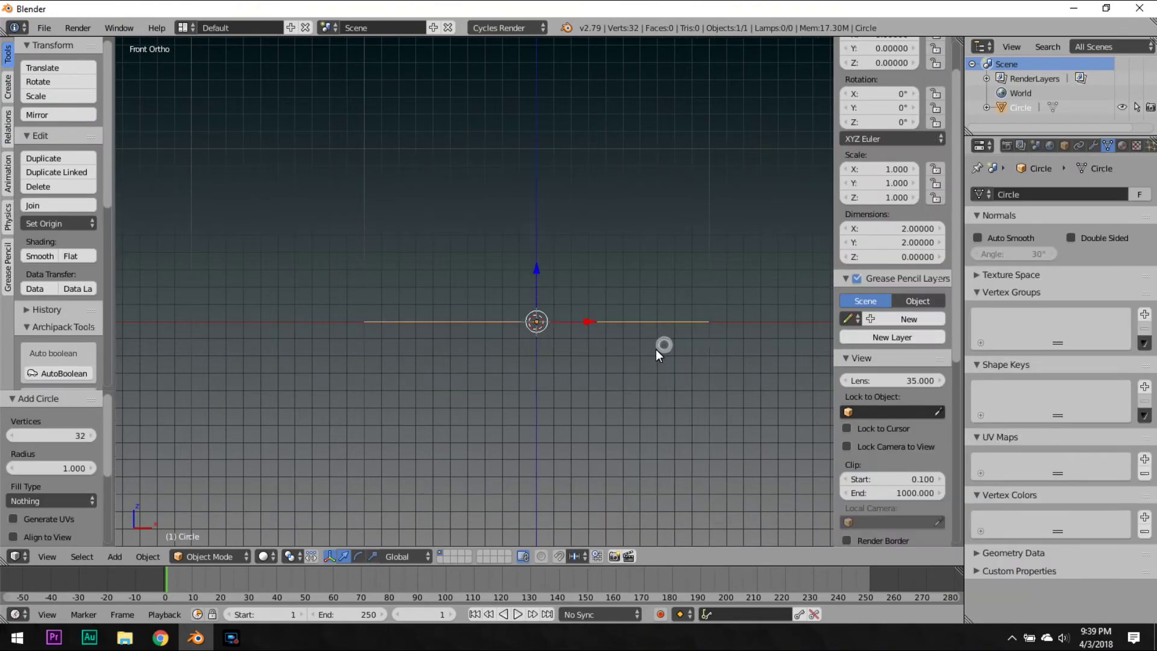
{"action": "middle_click_drag", "start_coordinate": [660, 350], "coordinate": [667, 445]}
{"action": "key", "text": "Tab"}
{"action": "key", "text": "KP_1"}
{"action": "key", "text": "e"}
{"action": "key", "text": "z"}
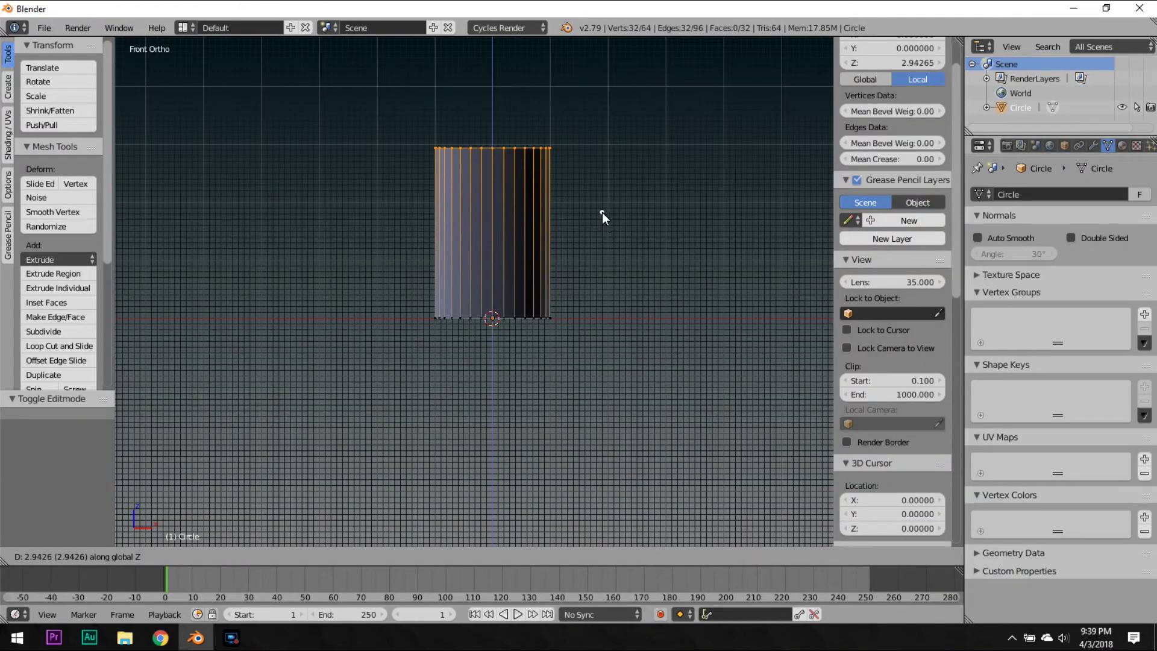
{"action": "left_click", "coordinate": [603, 213]}
{"action": "scroll", "coordinate": [577, 216], "scroll_direction": "up", "scroll_amount": 4}
Snap the 3D cursor to the tube's top-right vertex at X 1, Z 2.955.
{"action": "middle_click_drag", "start_coordinate": [504, 412], "coordinate": [545, 269], "text": "shift"}
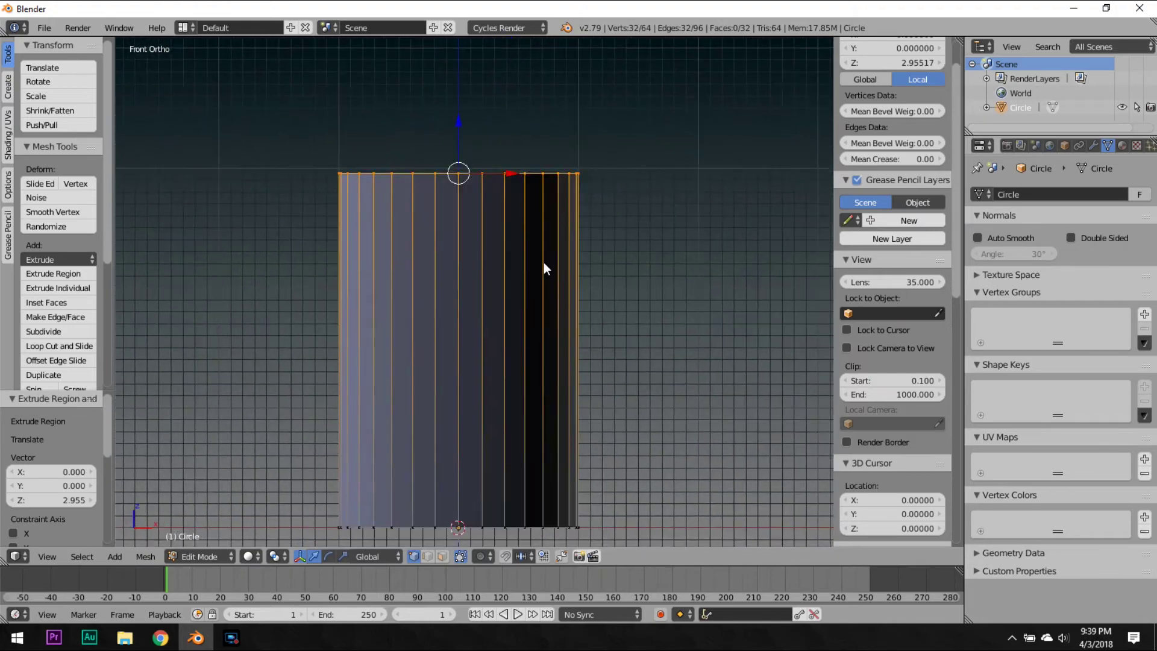
{"action": "right_click", "coordinate": [594, 170]}
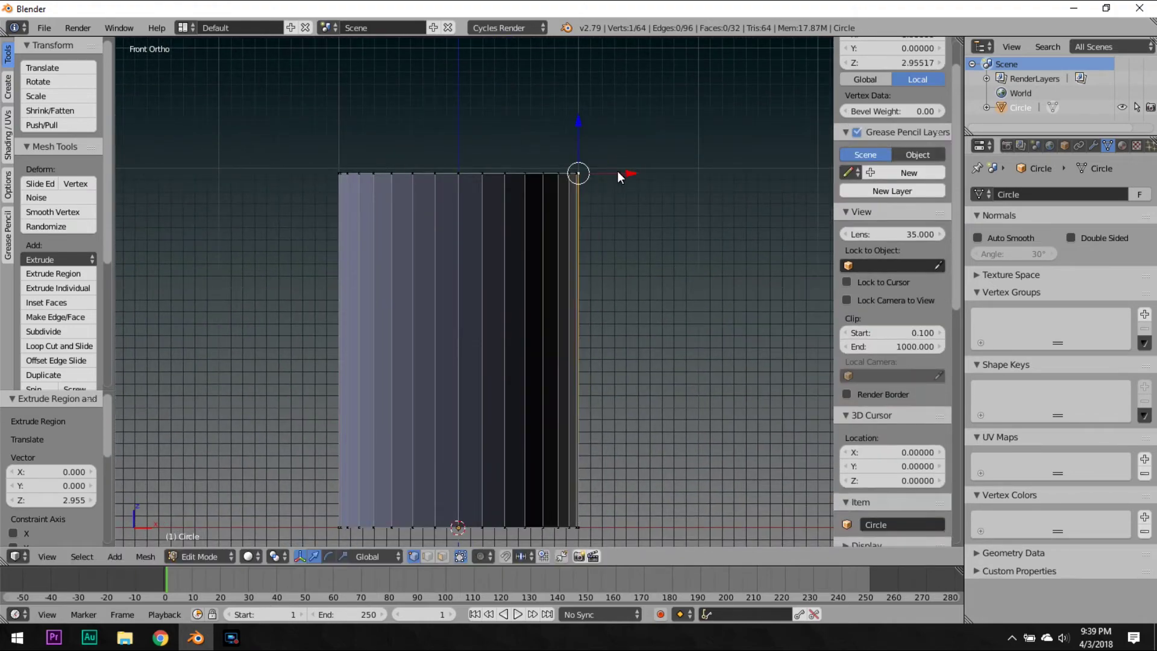
{"action": "key", "text": "a"}
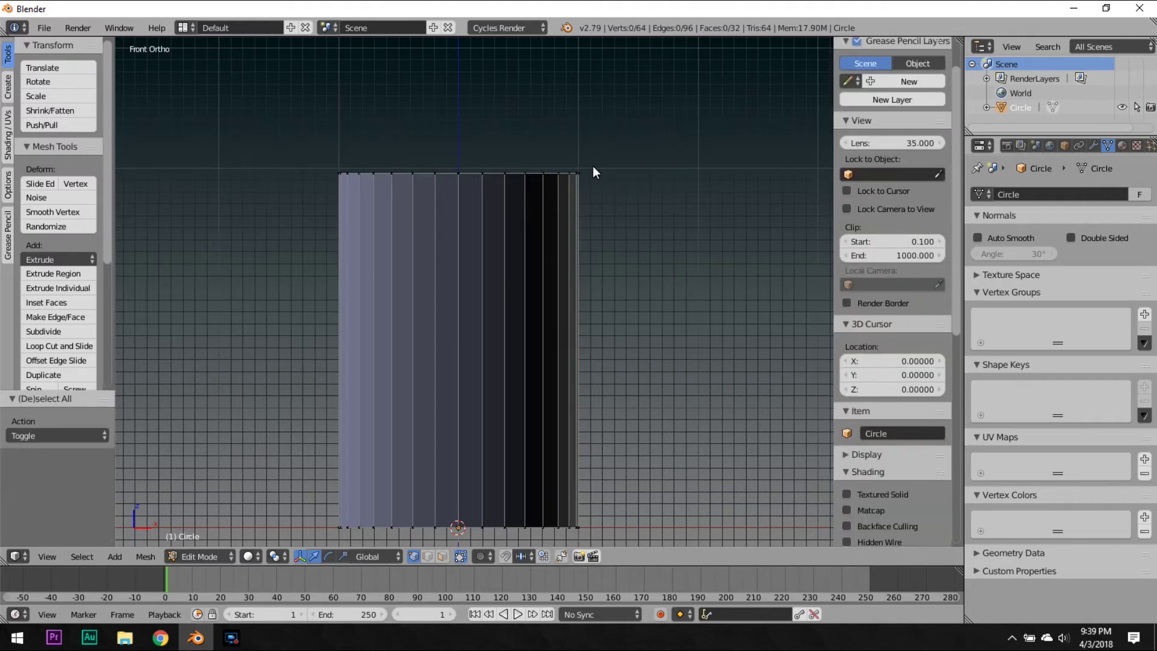
{"action": "right_click", "coordinate": [593, 172]}
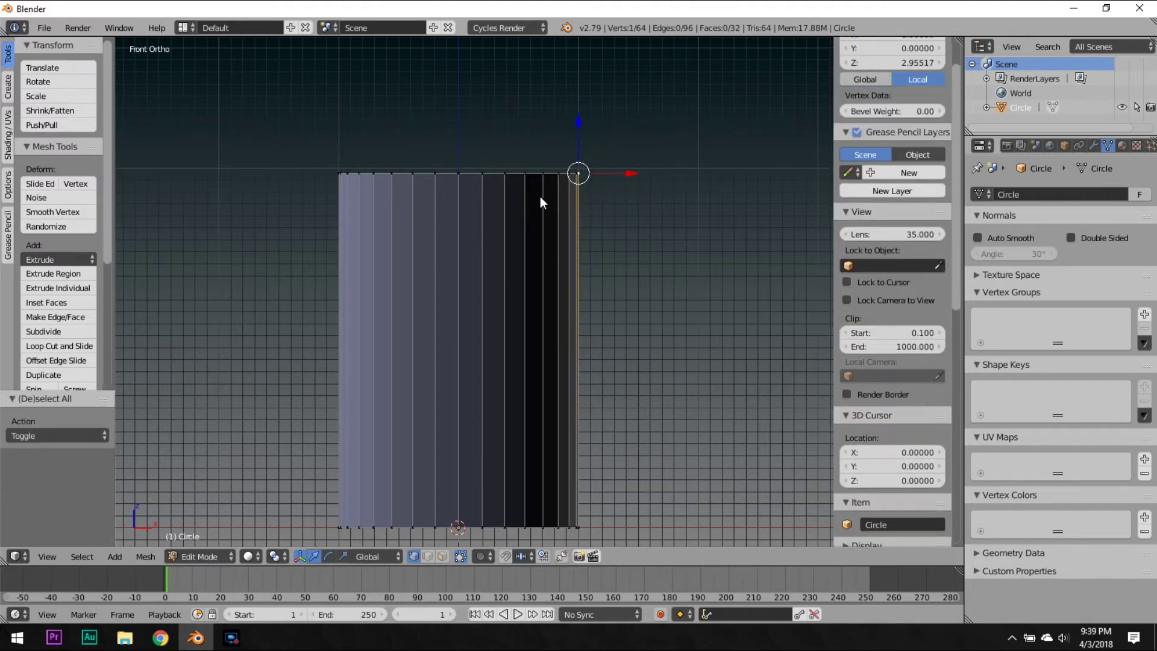
{"action": "key", "text": "shift+s"}
{"action": "key", "text": "shift+s"}
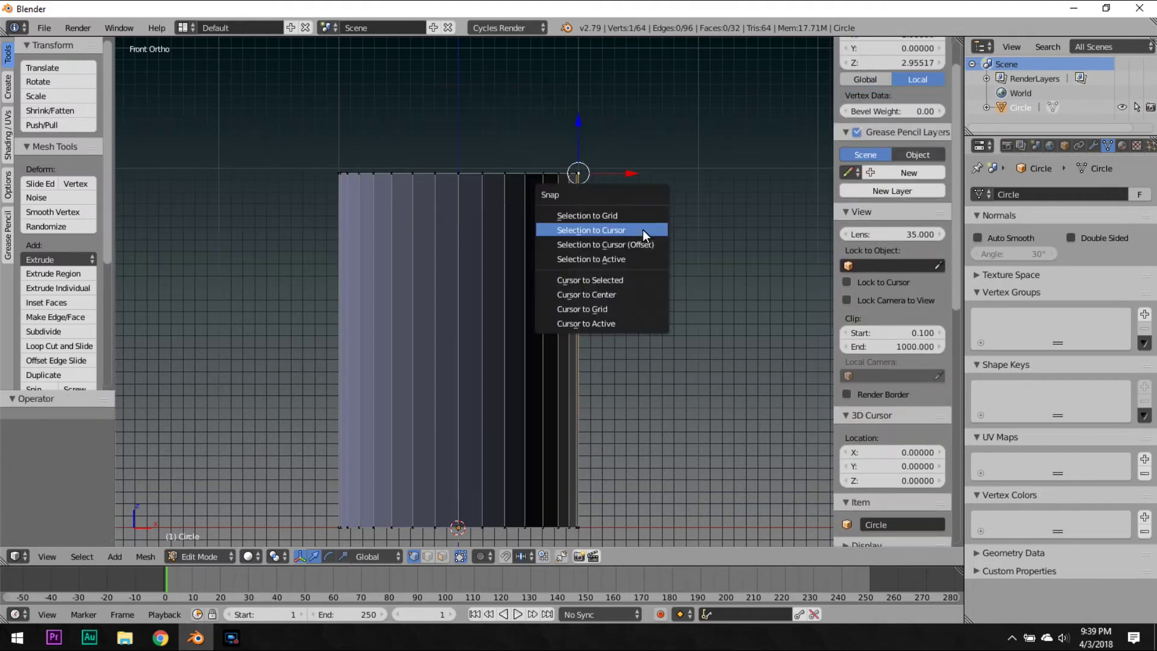
{"action": "left_click", "coordinate": [647, 282]}
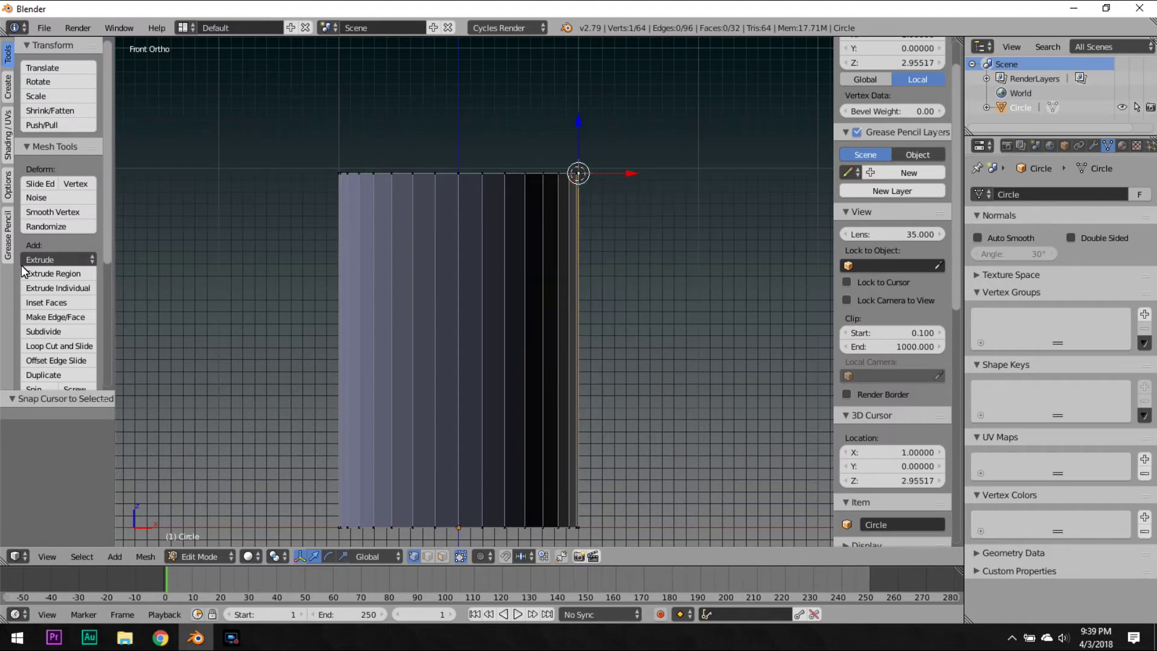
Box-select the tube's top vertex ring and spin it a quarter turn into a bend.
{"action": "scroll", "coordinate": [430, 232], "scroll_direction": "down", "scroll_amount": 6}
{"action": "key", "text": "a"}
{"action": "key", "text": "b"}
{"action": "left_click_drag", "start_coordinate": [624, 300], "coordinate": [422, 204]}
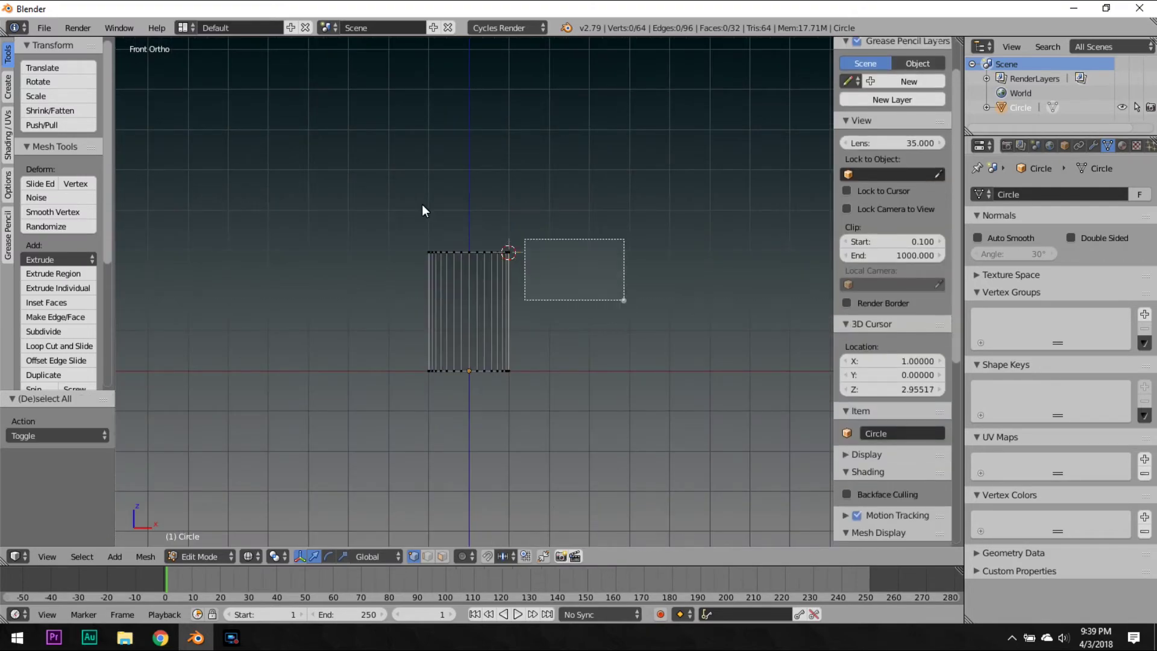
{"action": "scroll", "coordinate": [386, 211], "scroll_direction": "up", "scroll_amount": 3}
{"action": "scroll", "coordinate": [83, 251], "scroll_direction": "down", "scroll_amount": 5}
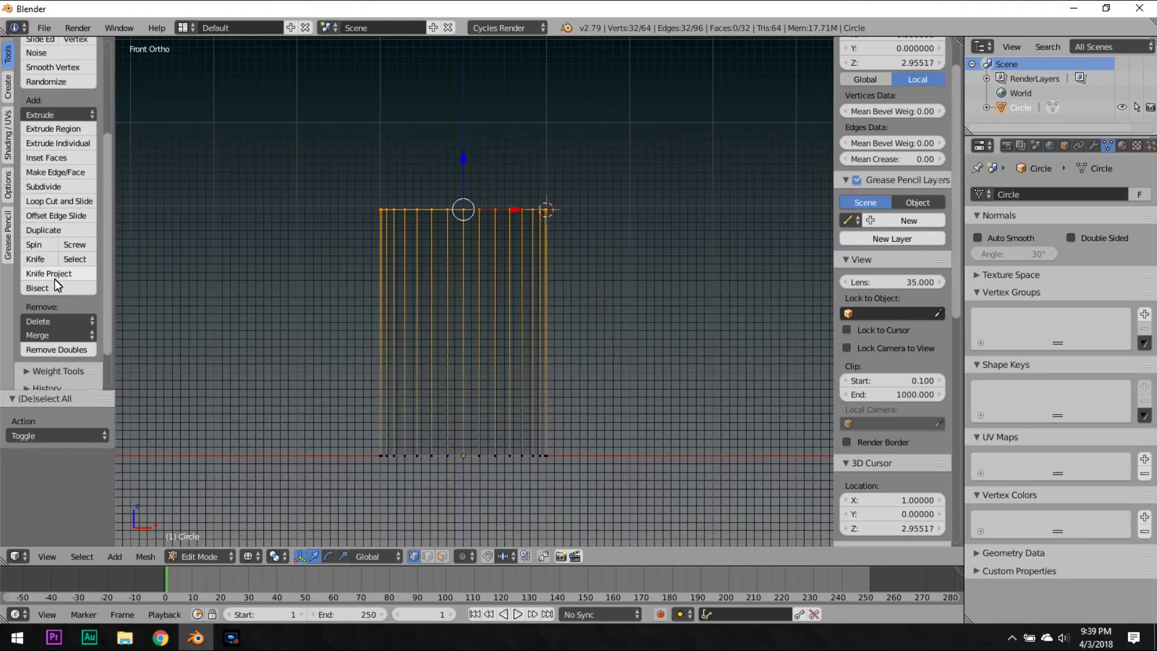
{"action": "left_click", "coordinate": [45, 249]}
View the elbow pipe in solid shading from several angles, cancelling a trial end extrusion.
{"action": "key", "text": "Tab"}
{"action": "middle_click_drag", "start_coordinate": [533, 222], "coordinate": [520, 306]}
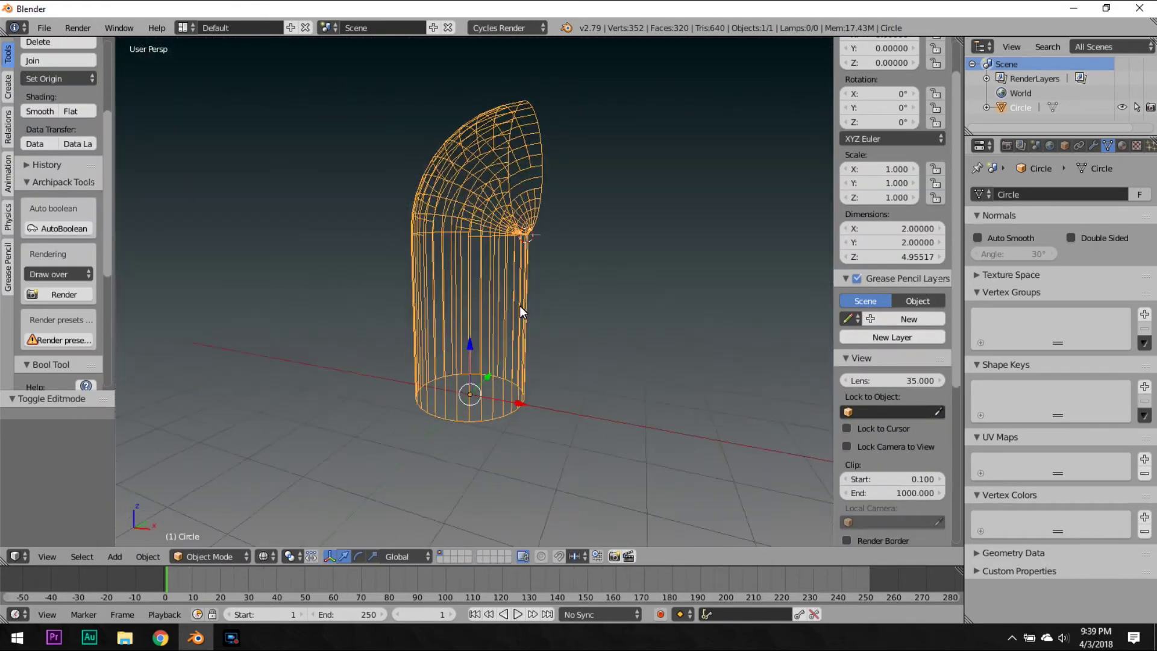
{"action": "key", "text": "z"}
{"action": "key", "text": "Tab"}
{"action": "key", "text": "e"}
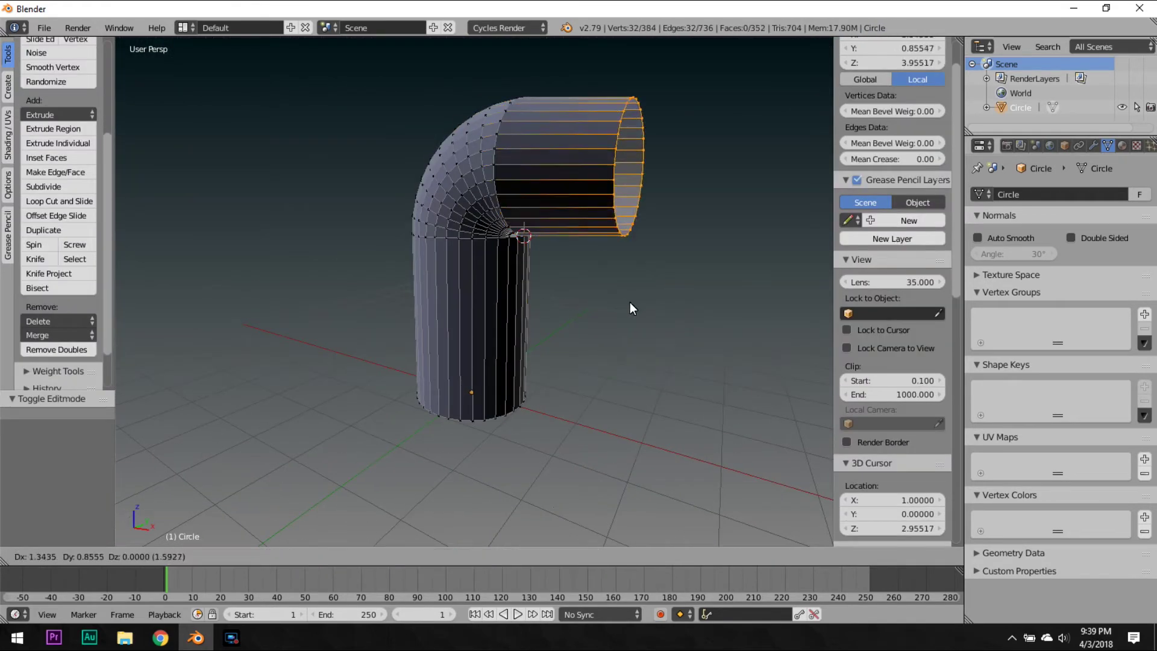
{"action": "right_click", "coordinate": [661, 319]}
{"action": "key", "text": "Tab"}
{"action": "middle_click_drag", "start_coordinate": [697, 341], "coordinate": [501, 325]}
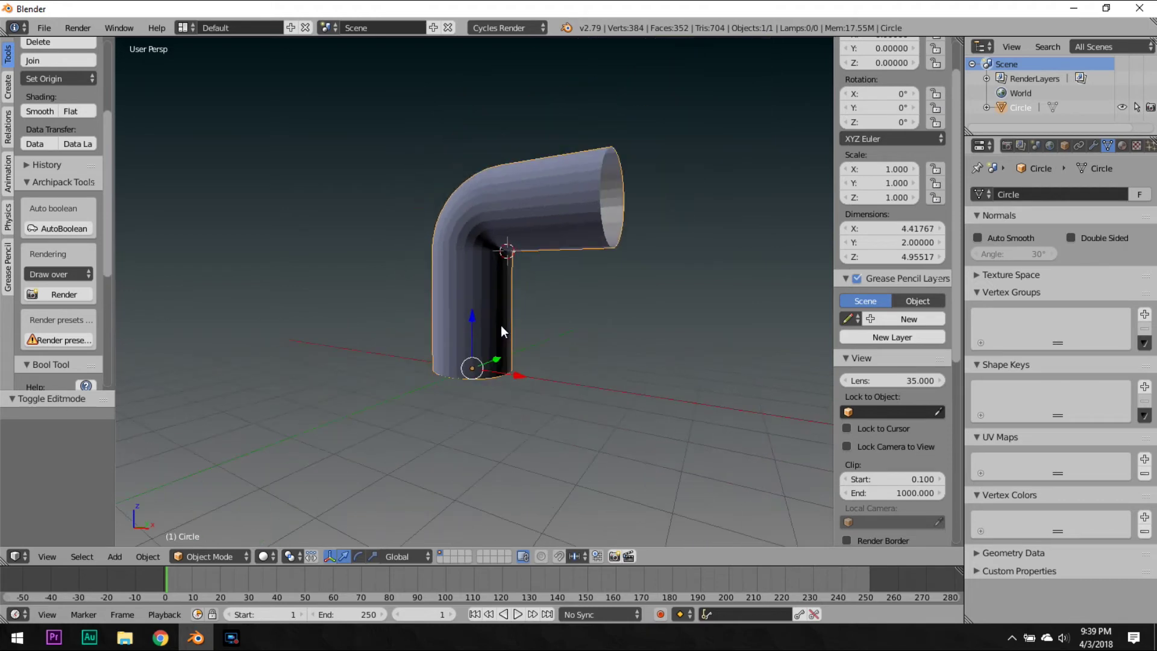
{"action": "scroll", "coordinate": [500, 327], "scroll_direction": "up", "scroll_amount": 2}
{"action": "scroll", "coordinate": [594, 379], "scroll_direction": "down", "scroll_amount": 3}
{"action": "middle_click_drag", "start_coordinate": [594, 379], "coordinate": [634, 344]}
Delete the bent pipe and recentre the 3D cursor at the world origin.
{"action": "key", "text": "Delete"}
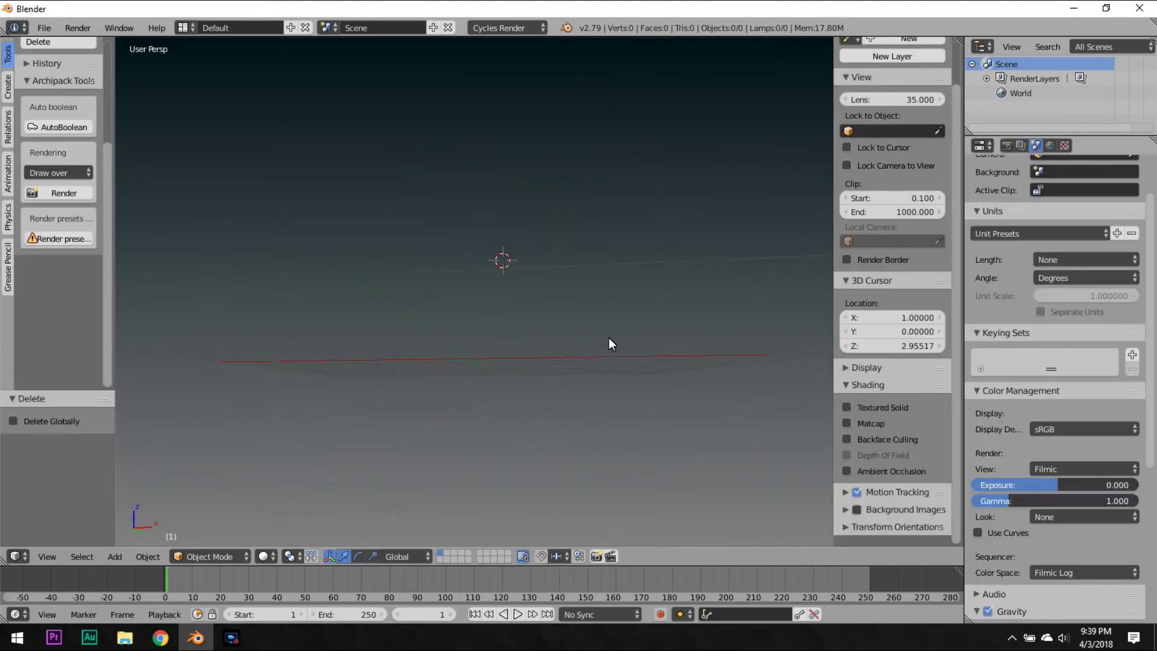
{"action": "key", "text": "KP_1"}
{"action": "scroll", "coordinate": [531, 368], "scroll_direction": "up", "scroll_amount": 3}
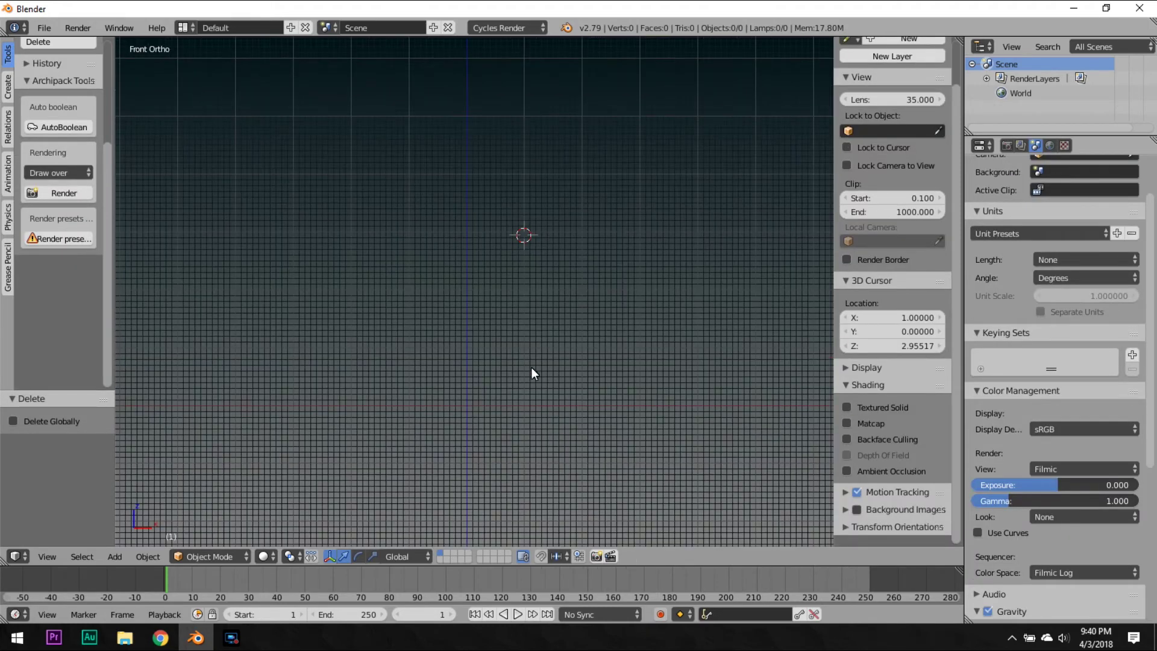
{"action": "key", "text": "shift+s"}
{"action": "left_click", "coordinate": [528, 354]}
{"action": "scroll", "coordinate": [543, 365], "scroll_direction": "down", "scroll_amount": 3, "text": "shift"}
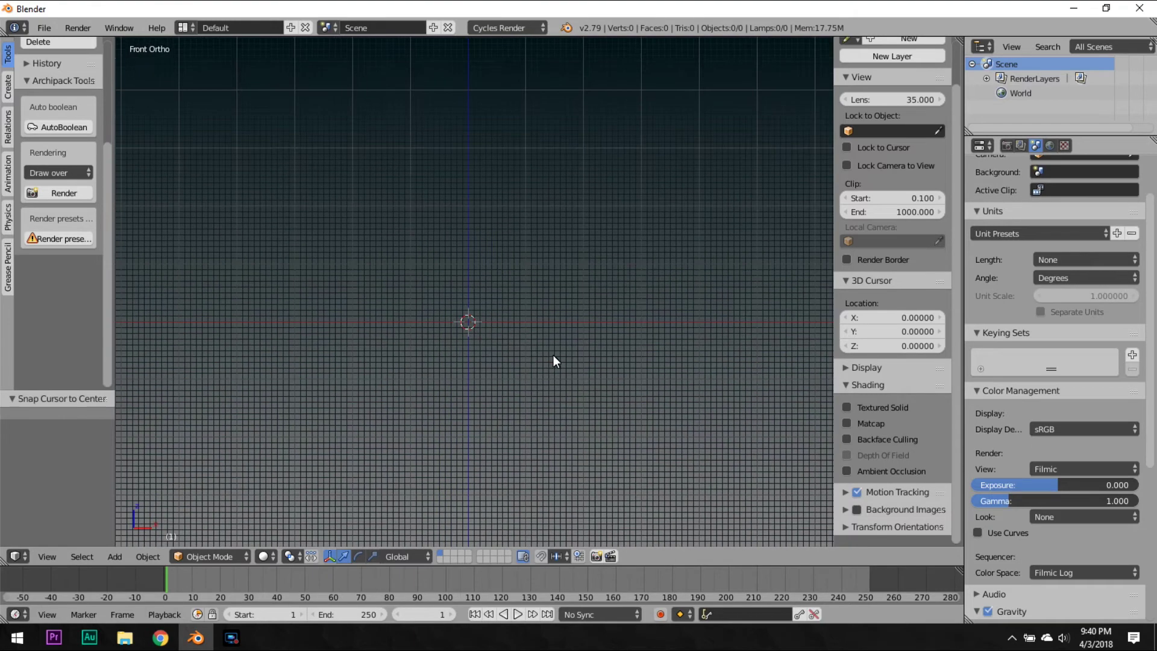
{"action": "key", "text": "shift+s"}
{"action": "left_click", "coordinate": [551, 356]}
{"action": "scroll", "coordinate": [490, 376], "scroll_direction": "down", "scroll_amount": 1, "text": "ctrl"}
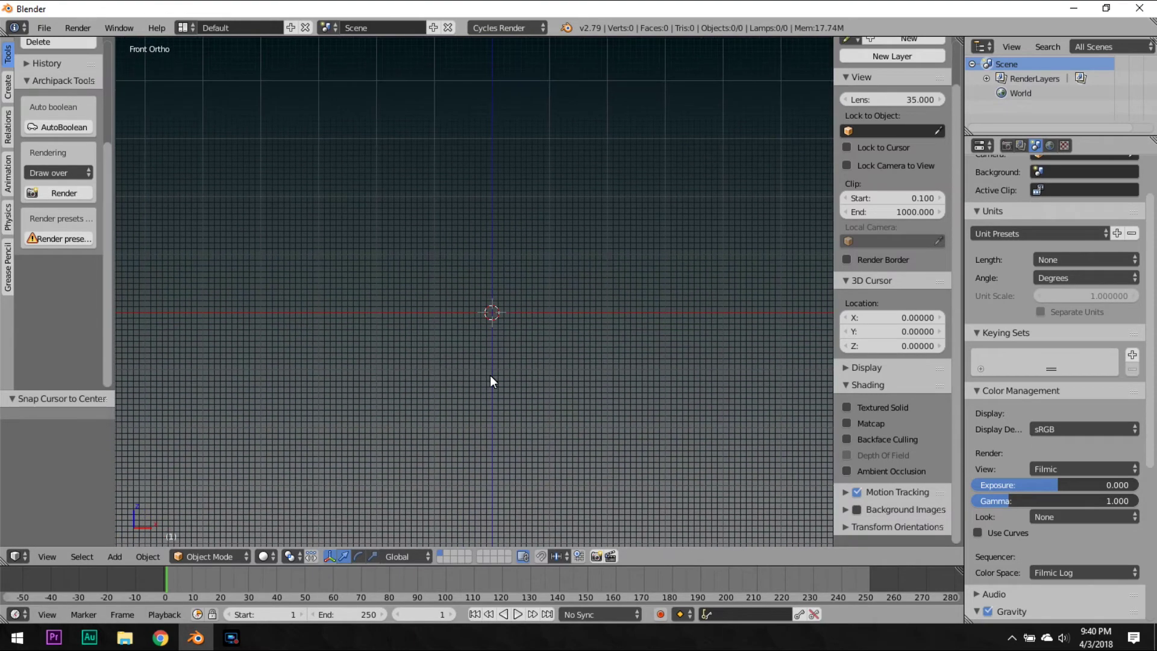
{"action": "scroll", "coordinate": [507, 351], "scroll_direction": "up", "scroll_amount": 2}
{"action": "scroll", "coordinate": [519, 321], "scroll_direction": "down", "scroll_amount": 2}
Add a new mesh circle at the origin.
{"action": "key", "text": "shift+a"}
{"action": "mouse_move", "coordinate": [524, 308]}
{"action": "left_click", "coordinate": [591, 336]}
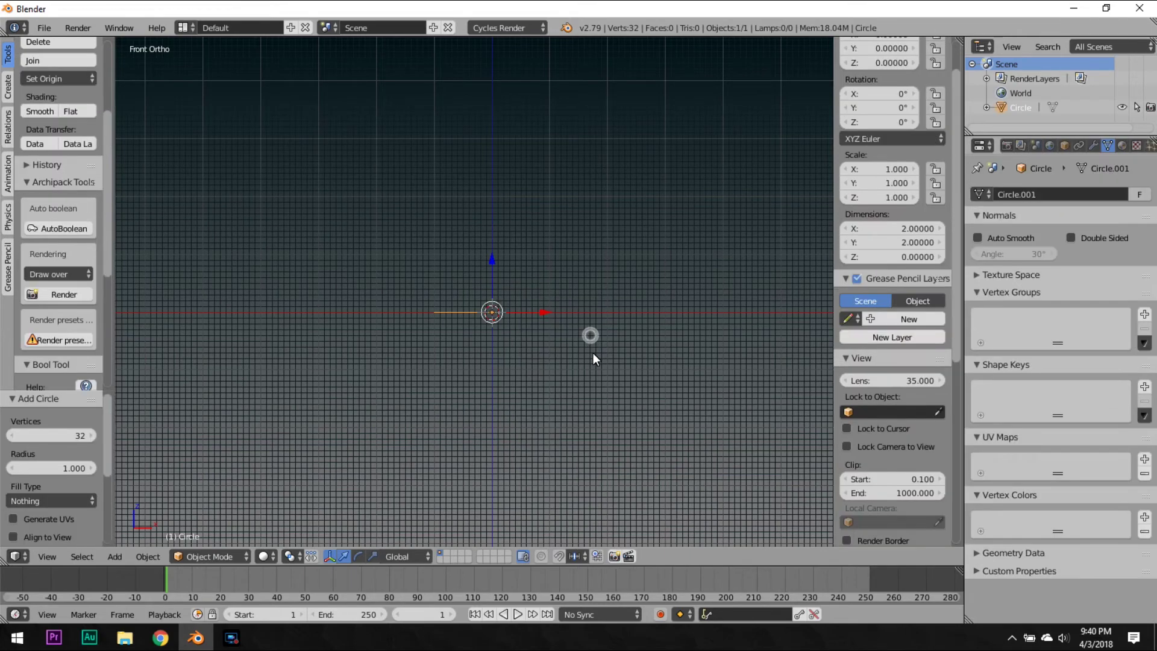
{"action": "middle_click_drag", "start_coordinate": [592, 350], "coordinate": [627, 386]}
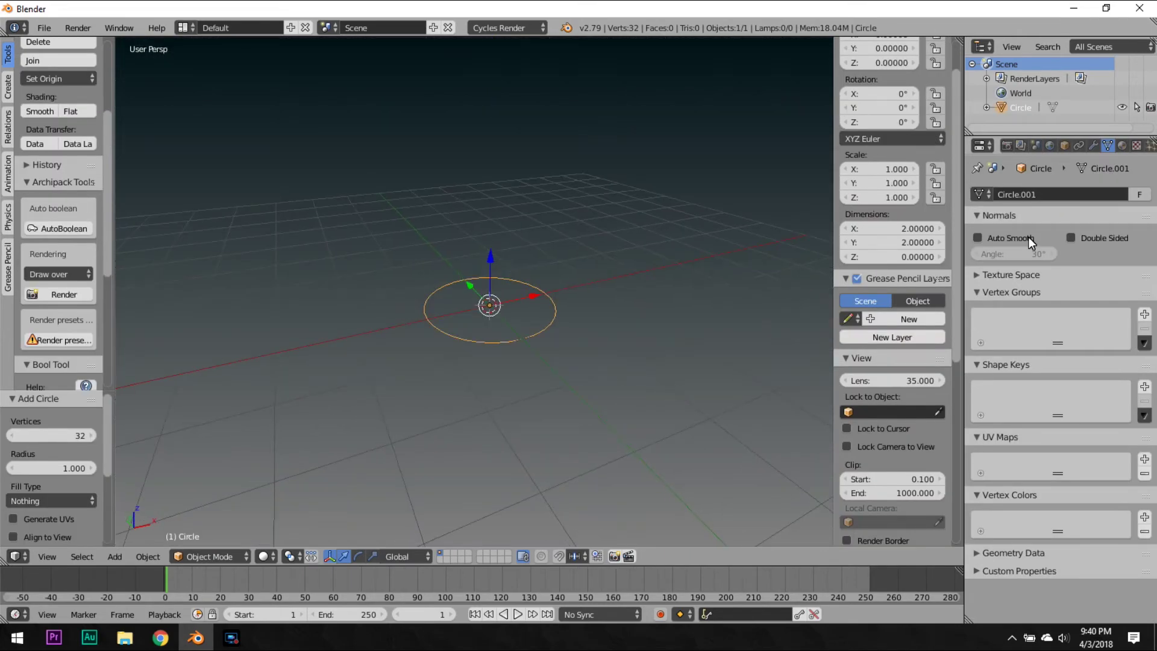
Give the circle an Array modifier with count 3 and apply it.
{"action": "left_click", "coordinate": [1099, 141]}
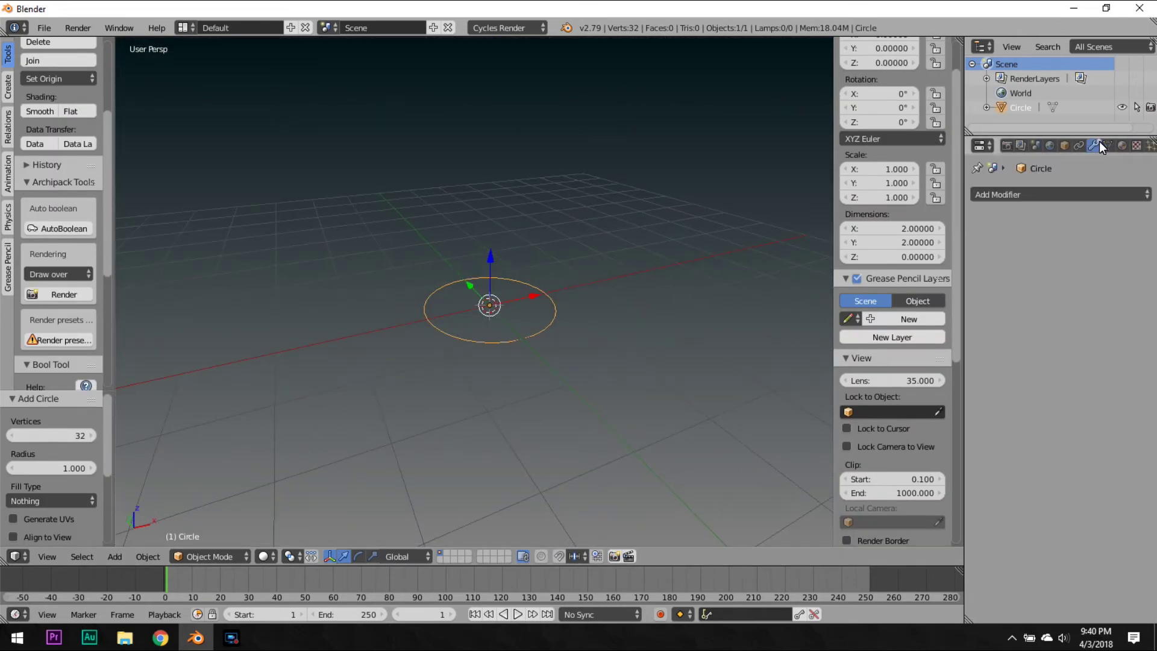
{"action": "left_click", "coordinate": [1052, 200]}
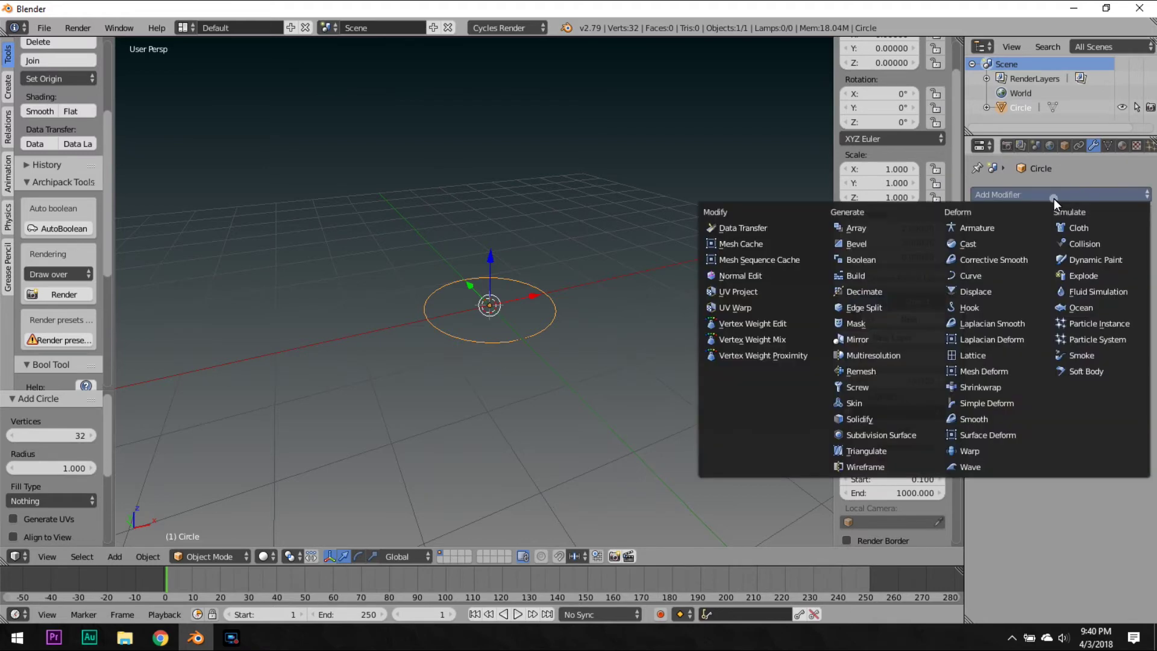
{"action": "left_click", "coordinate": [877, 231]}
{"action": "middle_click_drag", "start_coordinate": [575, 313], "coordinate": [605, 330]}
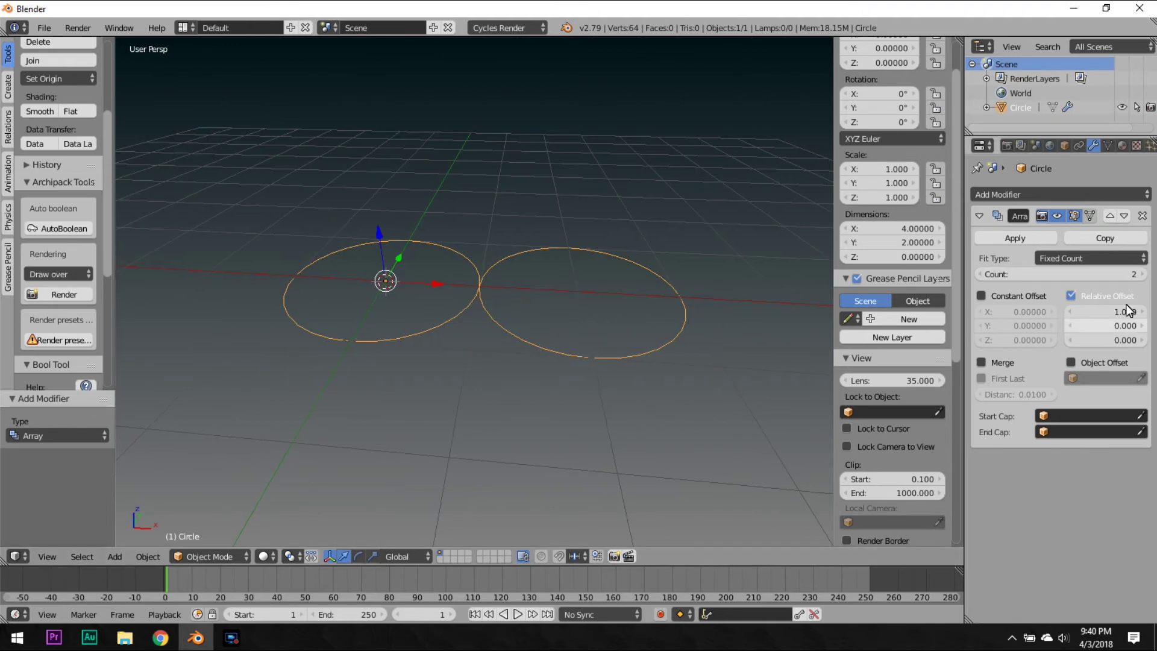
{"action": "left_click", "coordinate": [1142, 275]}
{"action": "middle_click_drag", "start_coordinate": [753, 320], "coordinate": [729, 373]}
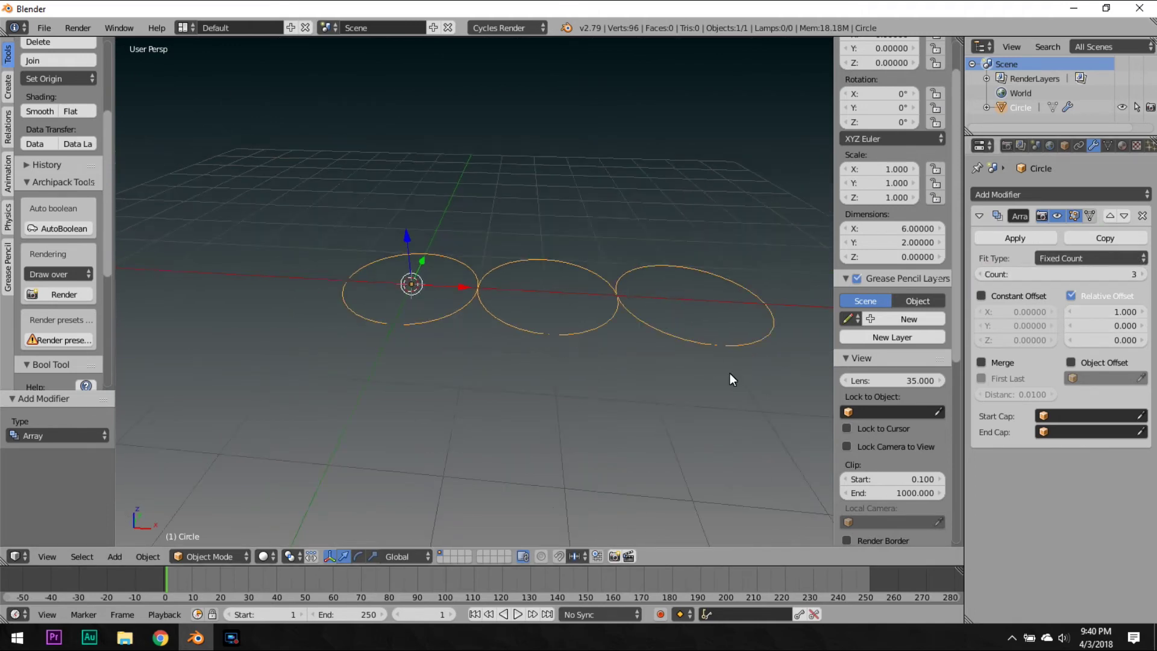
{"action": "left_click", "coordinate": [1007, 243]}
Enter Edit Mode on the three circles and frame them in front orthographic view.
{"action": "key", "text": "Tab"}
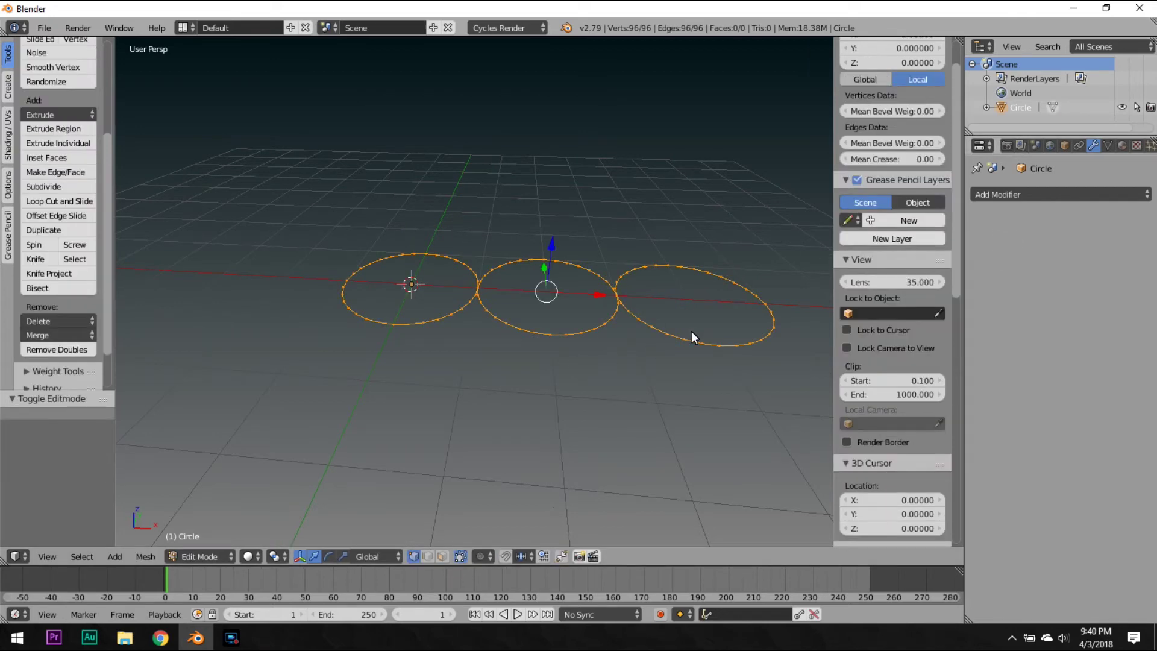
{"action": "scroll", "coordinate": [655, 319], "scroll_direction": "up", "scroll_amount": 3}
{"action": "middle_click_drag", "start_coordinate": [606, 440], "coordinate": [660, 348], "text": "shift"}
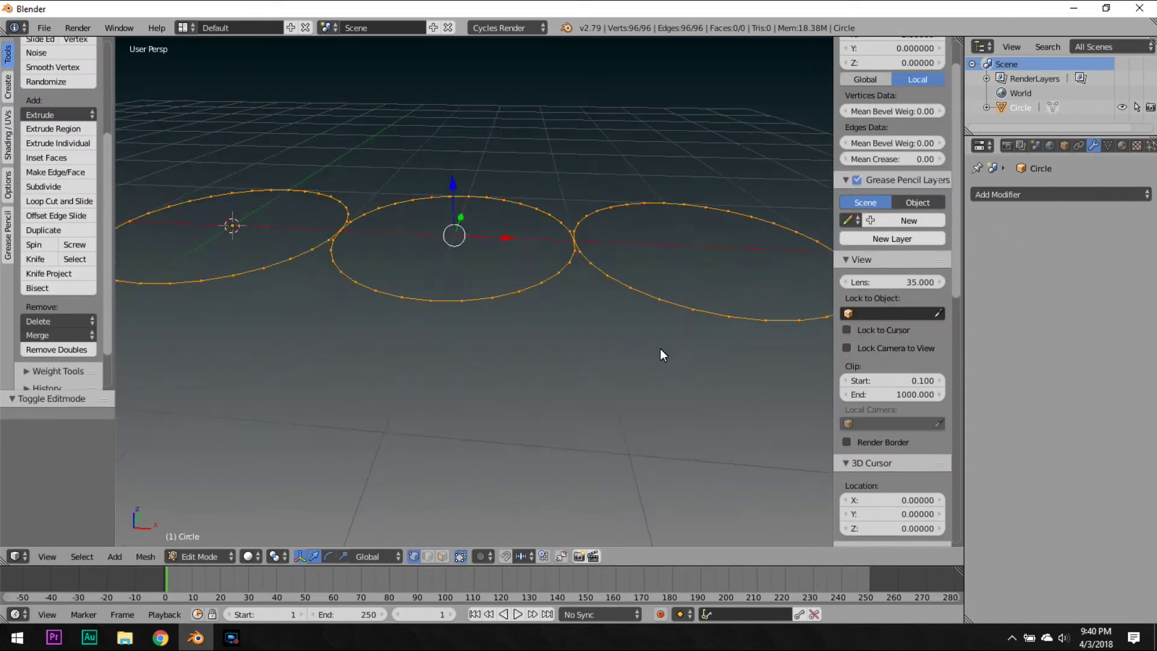
{"action": "scroll", "coordinate": [634, 351], "scroll_direction": "down", "scroll_amount": 3}
{"action": "scroll", "coordinate": [594, 359], "scroll_direction": "up", "scroll_amount": 3}
{"action": "scroll", "coordinate": [579, 350], "scroll_direction": "down", "scroll_amount": 4}
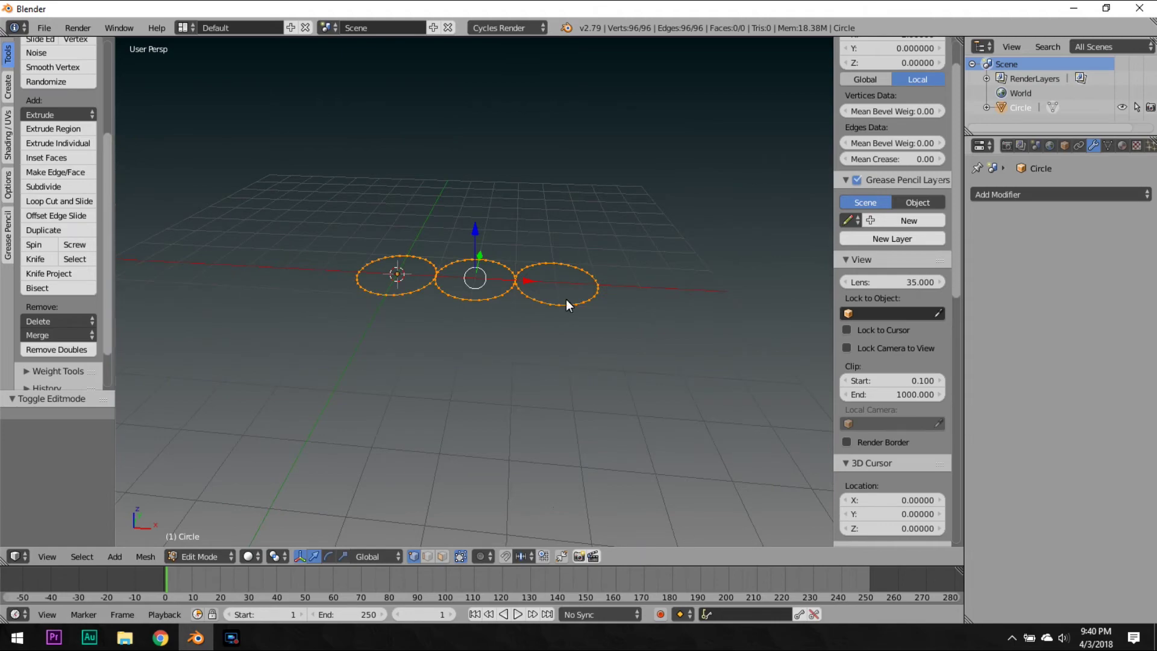
{"action": "key", "text": "KP_1"}
{"action": "scroll", "coordinate": [629, 254], "scroll_direction": "up", "scroll_amount": 5}
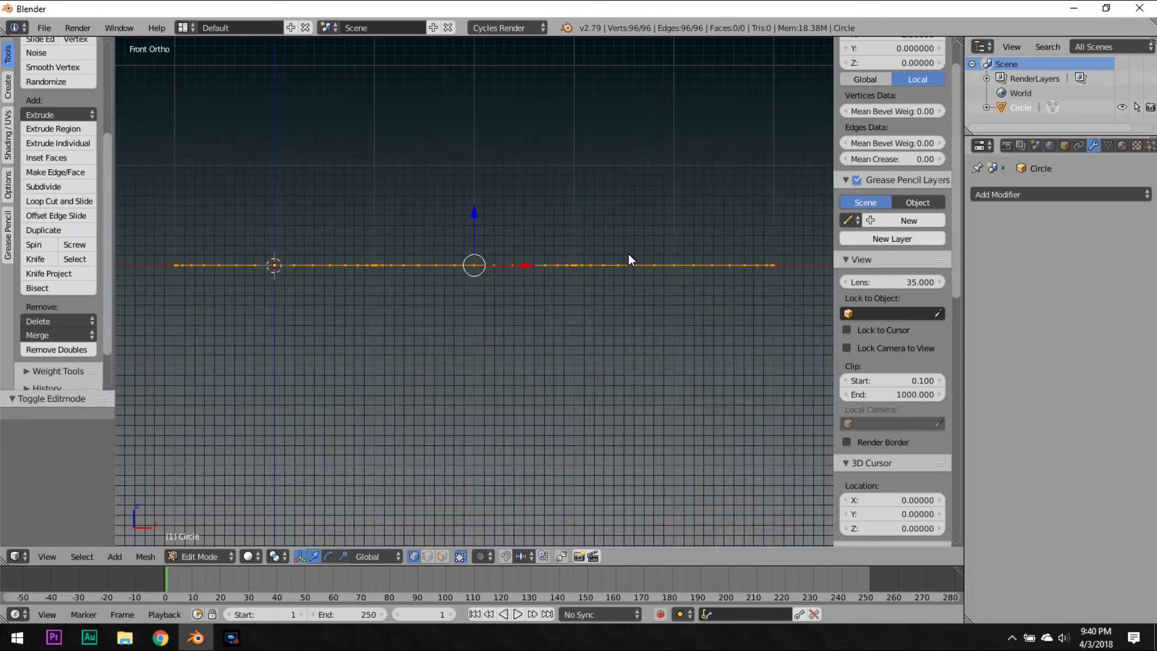
{"action": "scroll", "coordinate": [629, 254], "scroll_direction": "down", "scroll_amount": 4}
{"action": "middle_click_drag", "start_coordinate": [628, 254], "coordinate": [476, 315], "text": "shift"}
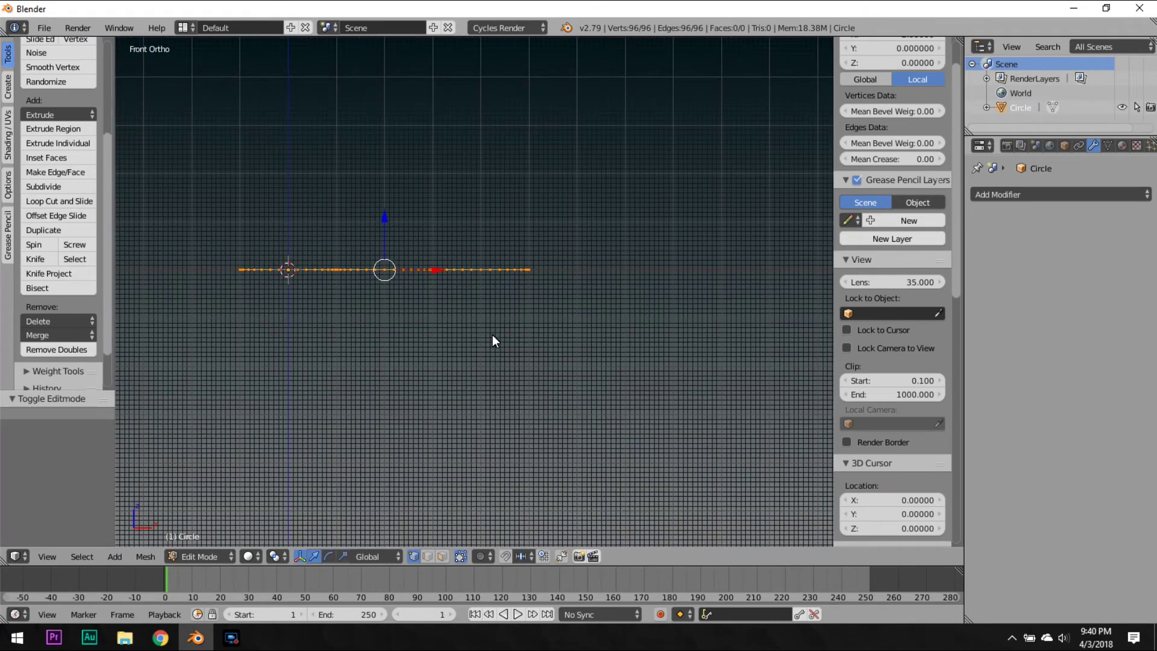
Extrude all three circles straight up 4.192 units into open tubes.
{"action": "key", "text": "e"}
{"action": "key", "text": "z"}
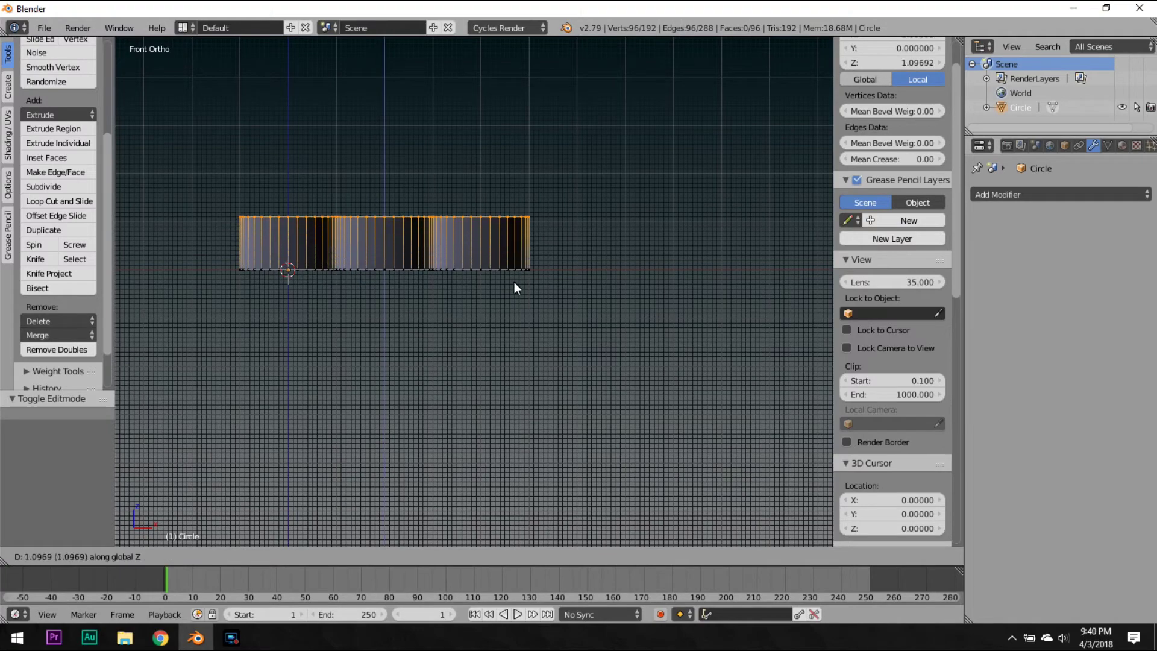
{"action": "left_click", "coordinate": [576, 133]}
{"action": "scroll", "coordinate": [554, 328], "scroll_direction": "up", "scroll_amount": 3}
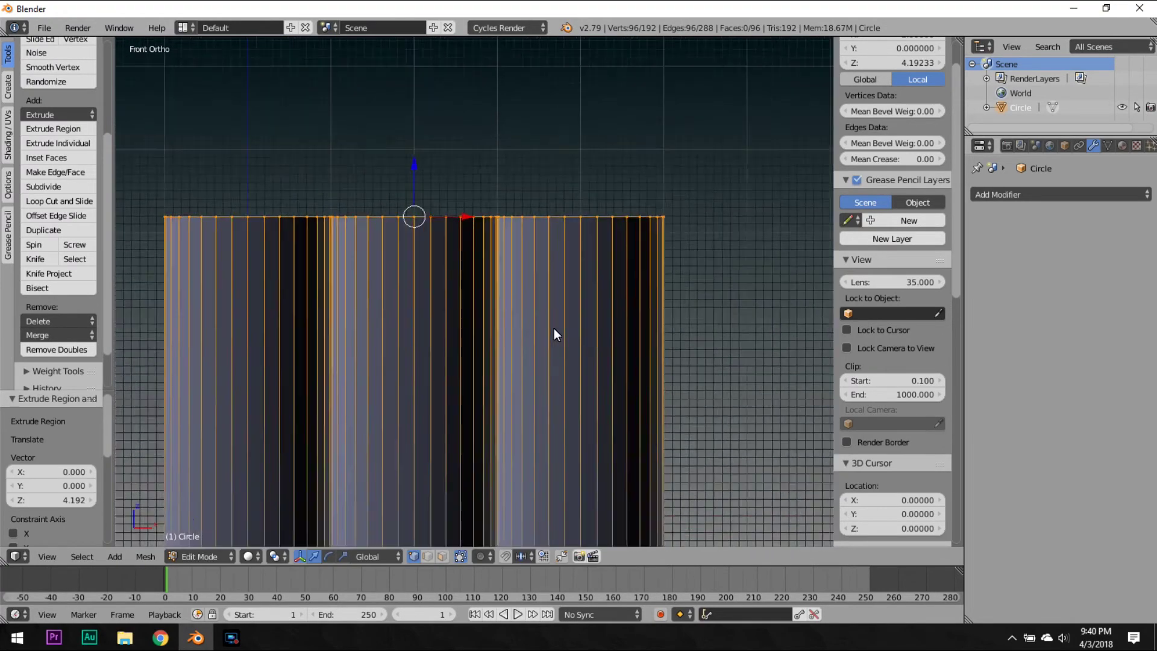
{"action": "scroll", "coordinate": [554, 334], "scroll_direction": "up", "scroll_amount": 1}
{"action": "key", "text": "a"}
{"action": "middle_click_drag", "start_coordinate": [419, 275], "coordinate": [419, 312]}
{"action": "scroll", "coordinate": [518, 278], "scroll_direction": "up", "scroll_amount": 5}
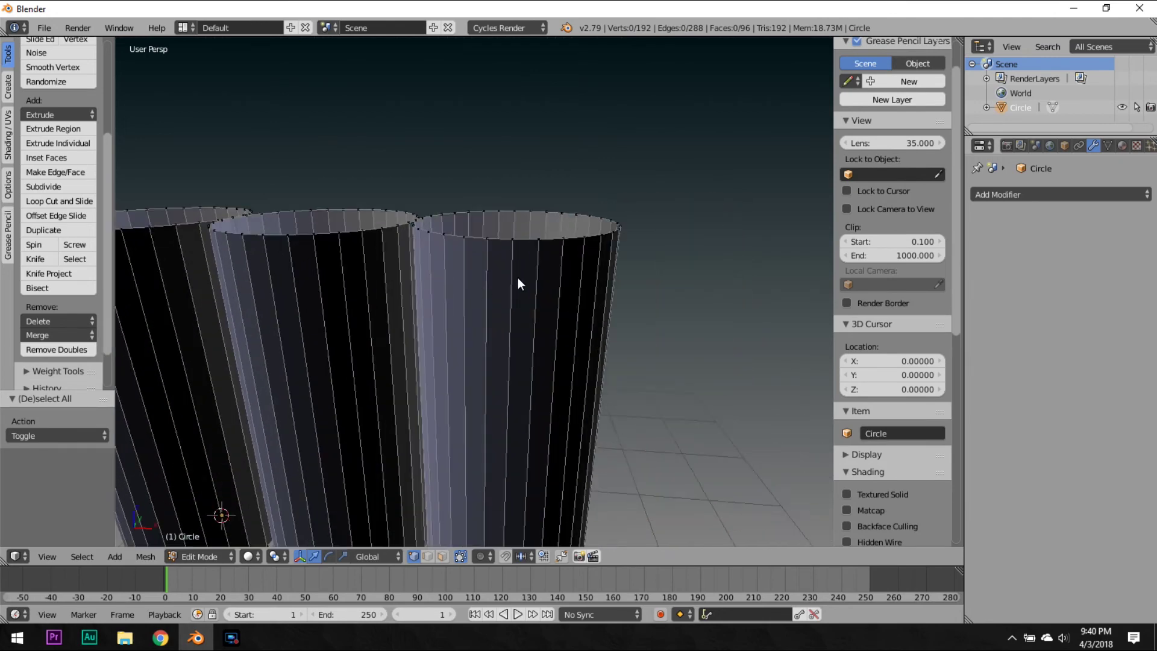
{"action": "key", "text": "KP_1"}
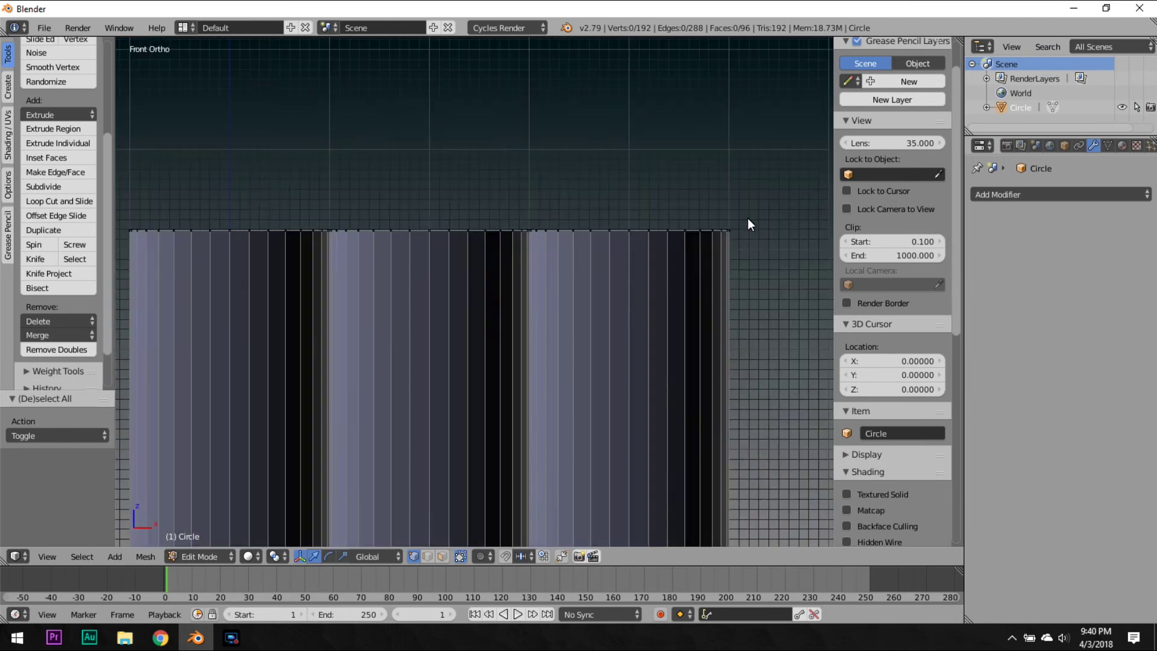
Select the top-right corner vertex of the three tubes.
{"action": "right_click", "coordinate": [748, 235]}
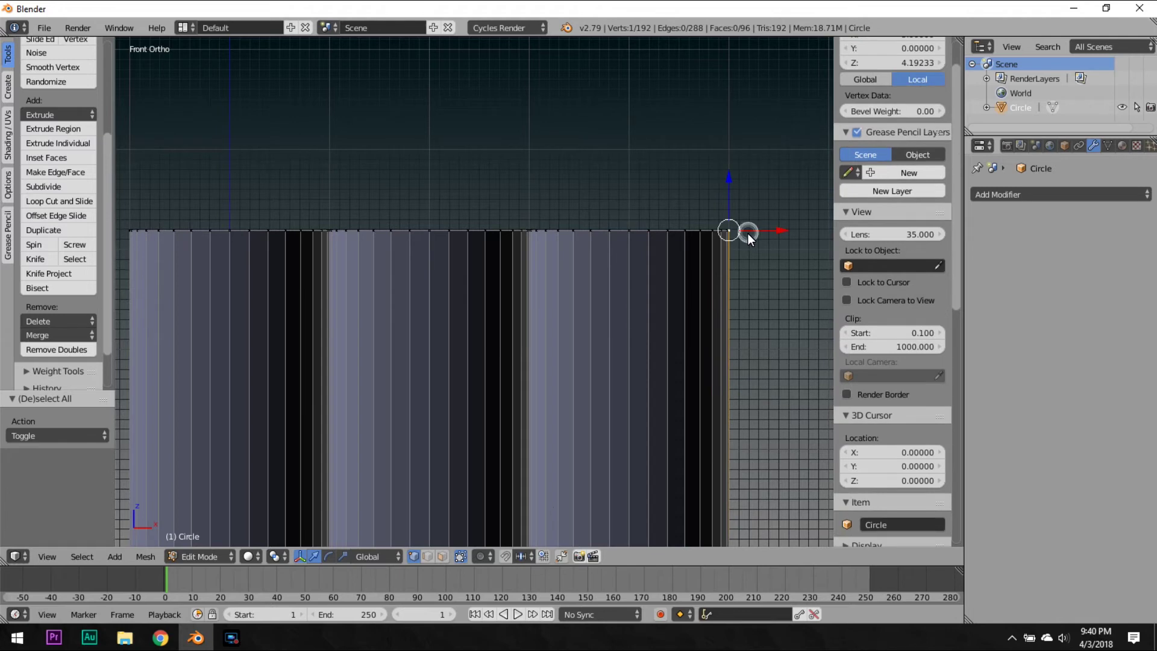
{"action": "scroll", "coordinate": [730, 302], "scroll_direction": "down", "scroll_amount": 3}
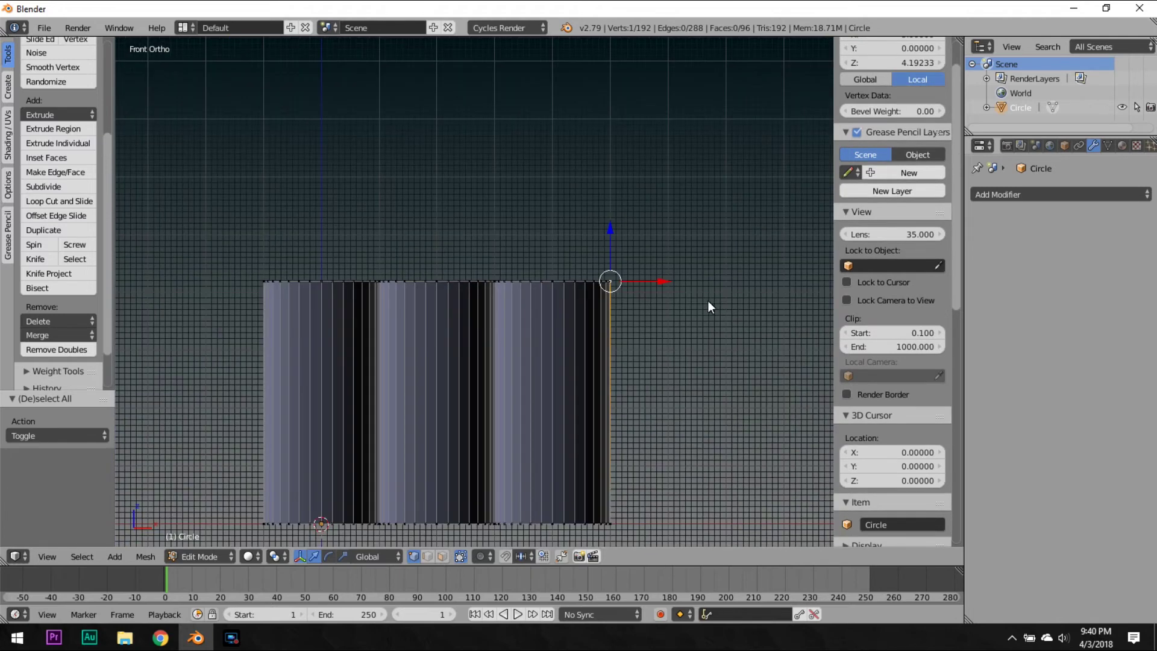
{"action": "scroll", "coordinate": [615, 307], "scroll_direction": "down", "scroll_amount": 1}
{"action": "scroll", "coordinate": [495, 309], "scroll_direction": "down", "scroll_amount": 2}
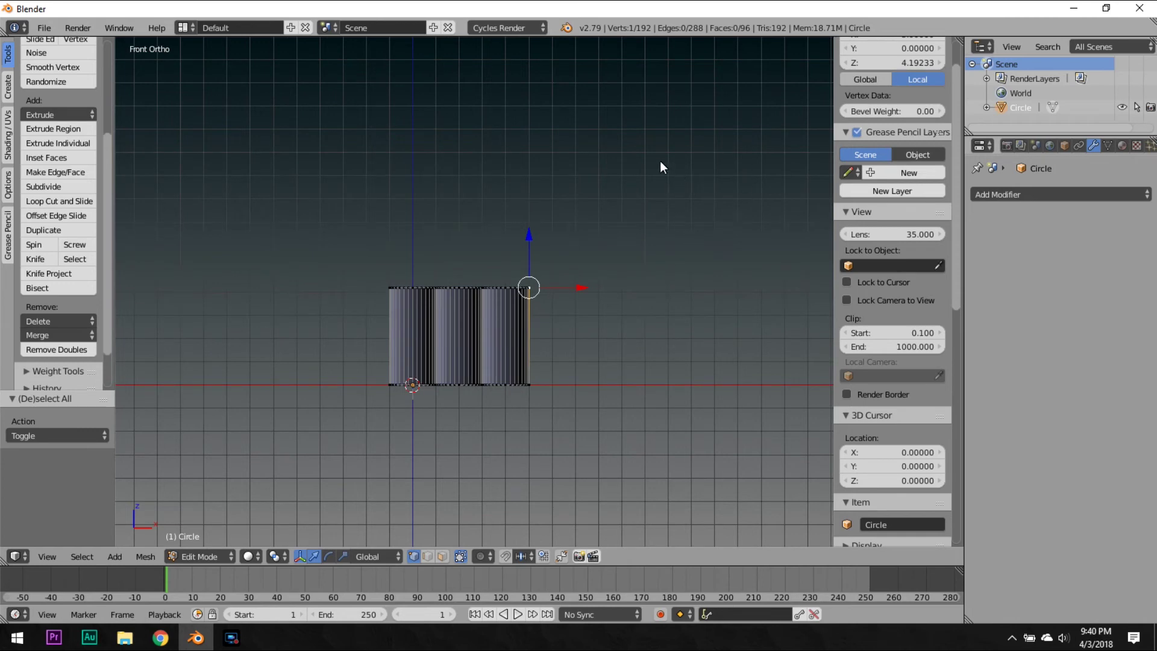
{"action": "middle_click_drag", "start_coordinate": [388, 286], "coordinate": [520, 245], "text": "shift"}
{"action": "scroll", "coordinate": [451, 185], "scroll_direction": "up", "scroll_amount": 2}
{"action": "right_click", "coordinate": [537, 231]}
{"action": "scroll", "coordinate": [635, 233], "scroll_direction": "up", "scroll_amount": 1}
{"action": "middle_click_drag", "start_coordinate": [635, 242], "coordinate": [494, 216], "text": "shift"}
{"action": "scroll", "coordinate": [495, 215], "scroll_direction": "up", "scroll_amount": 3}
{"action": "middle_click_drag", "start_coordinate": [424, 333], "coordinate": [714, 291], "text": "shift"}
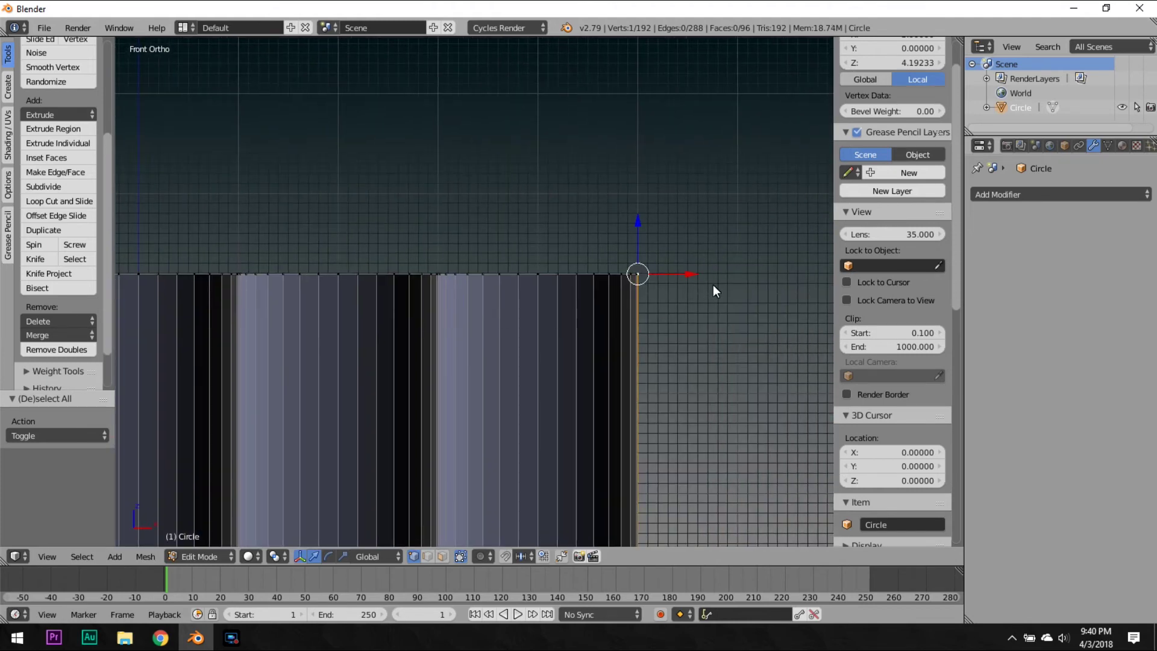
{"action": "scroll", "coordinate": [557, 284], "scroll_direction": "down", "scroll_amount": 1}
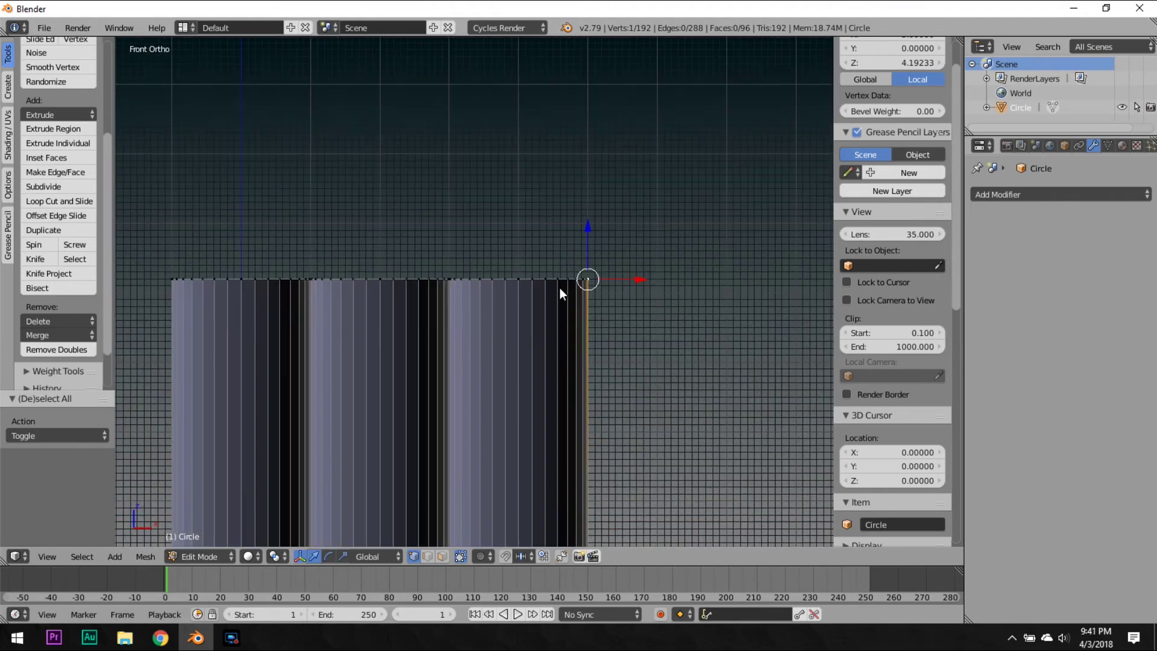
Snap the 3D cursor to that vertex at (5, 0, 4.19233) and deselect all.
{"action": "key", "text": "shift+s"}
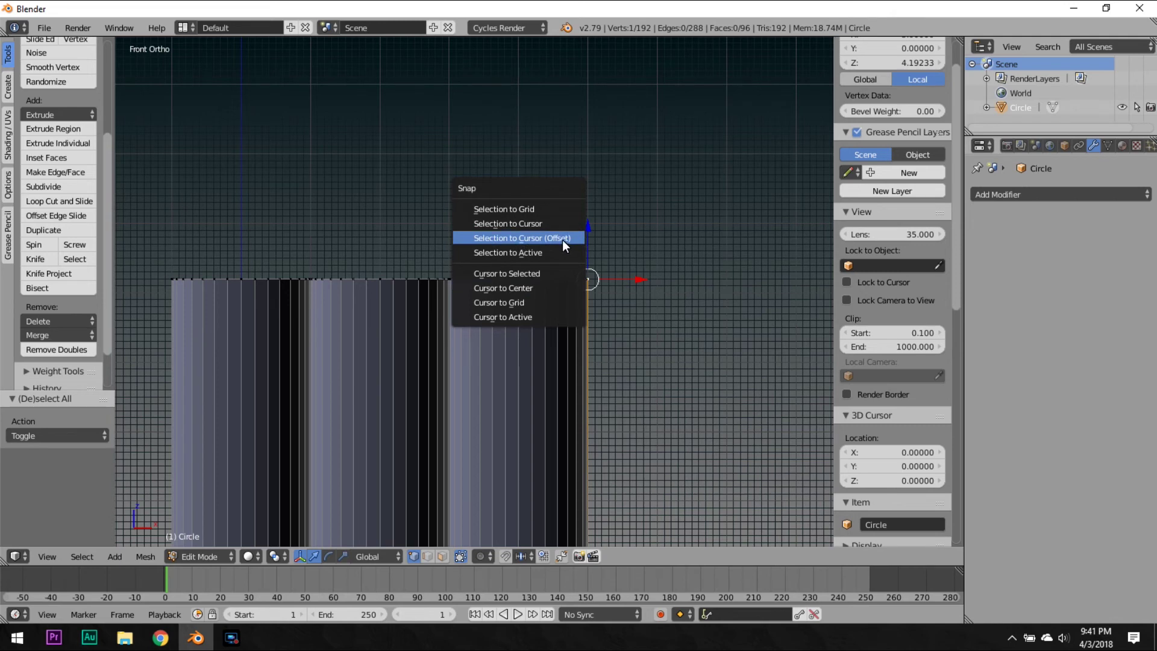
{"action": "left_click", "coordinate": [560, 274]}
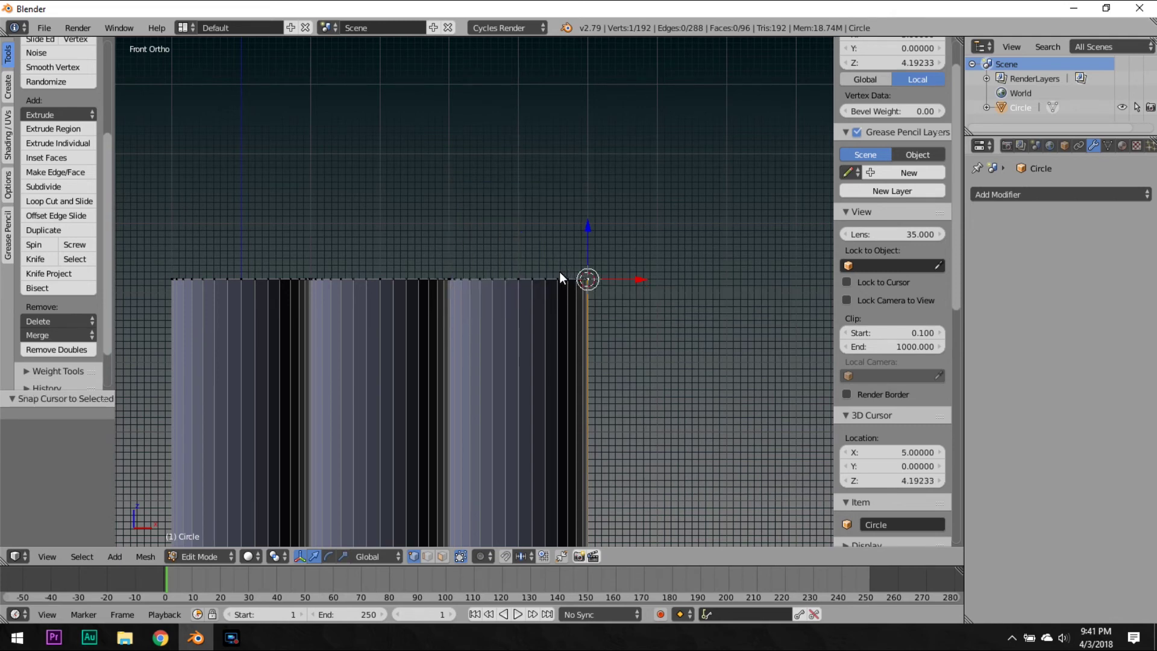
{"action": "key", "text": "a"}
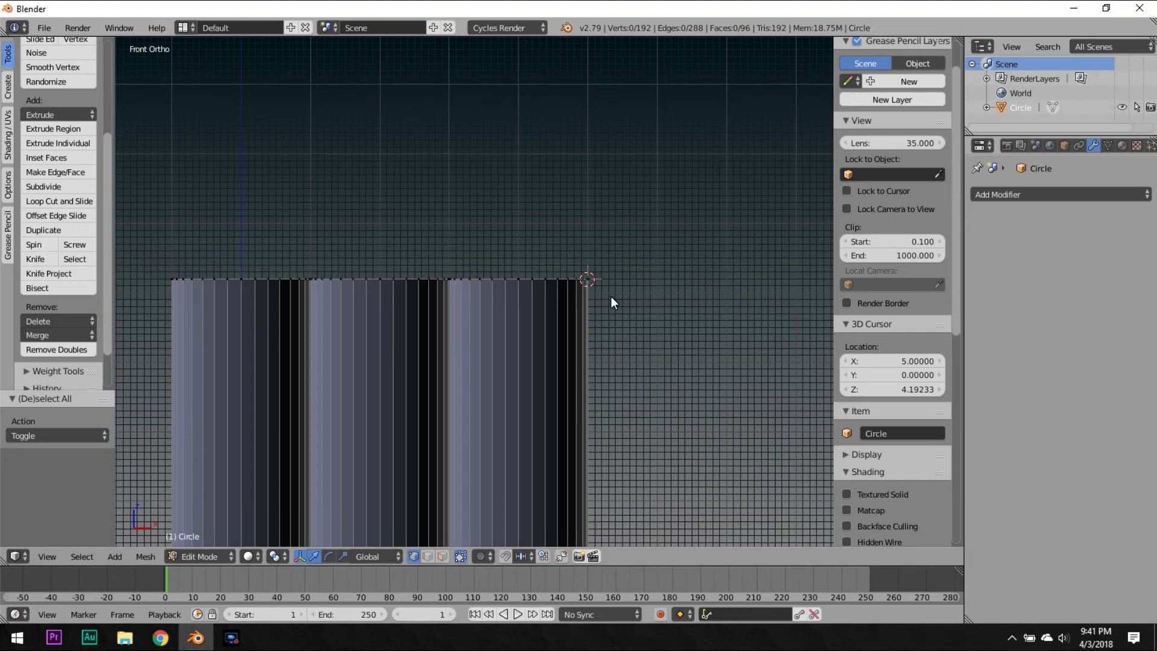
{"action": "scroll", "coordinate": [693, 260], "scroll_direction": "down", "scroll_amount": 5}
{"action": "scroll", "coordinate": [681, 332], "scroll_direction": "up", "scroll_amount": 4}
{"action": "scroll", "coordinate": [694, 402], "scroll_direction": "down", "scroll_amount": 6}
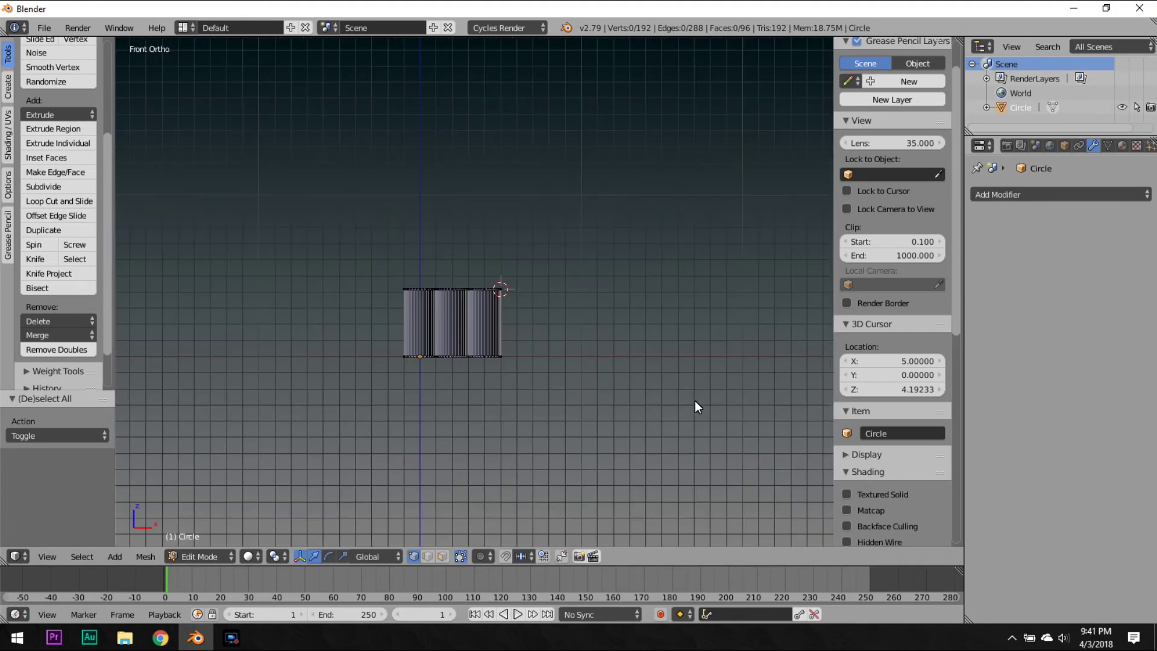
{"action": "scroll", "coordinate": [683, 396], "scroll_direction": "up", "scroll_amount": 7}
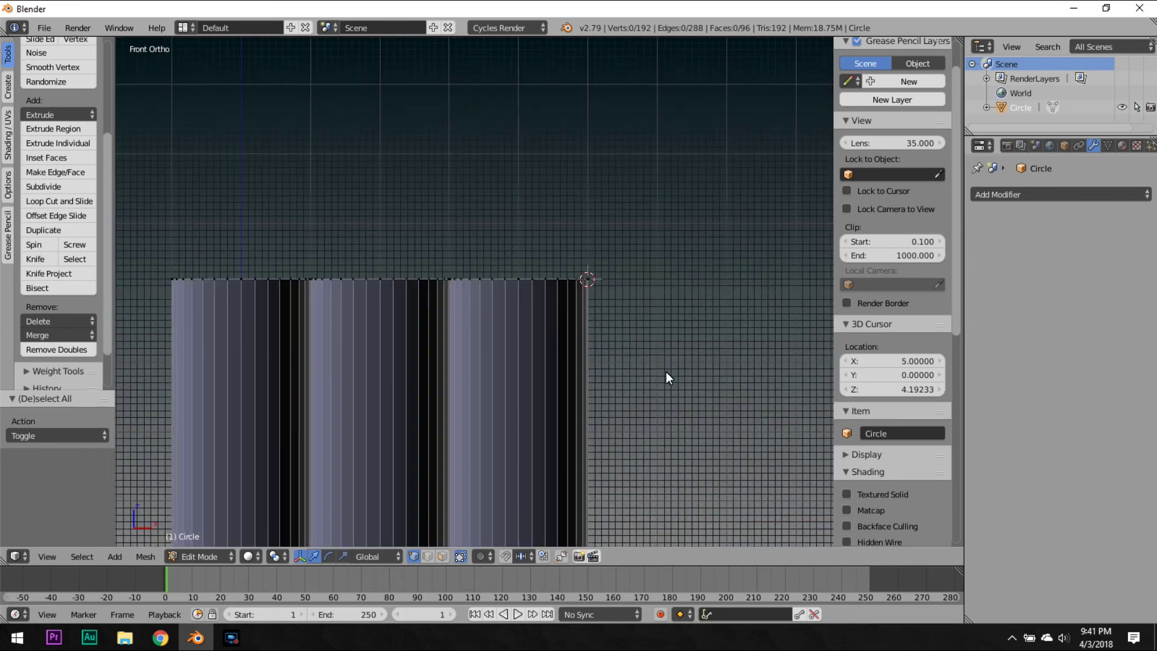
Box-select the top vertex rings of all three cylinders in wireframe front view.
{"action": "key", "text": "z"}
{"action": "scroll", "coordinate": [635, 364], "scroll_direction": "down", "scroll_amount": 4}
{"action": "key", "text": "b"}
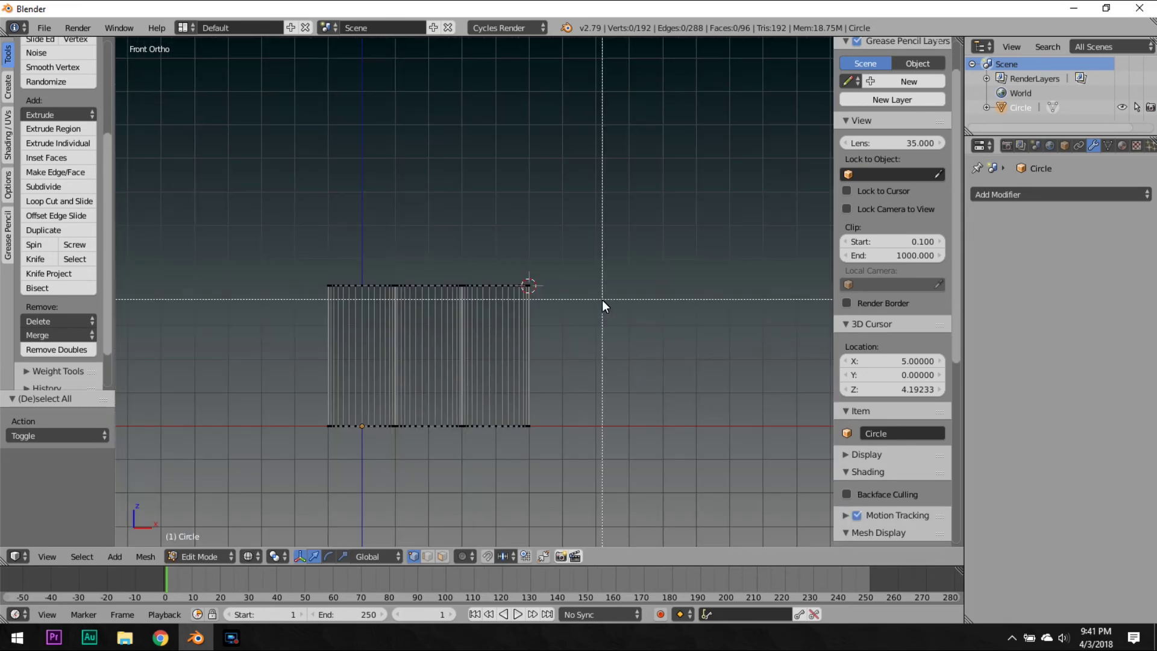
{"action": "left_click_drag", "start_coordinate": [602, 300], "coordinate": [246, 185]}
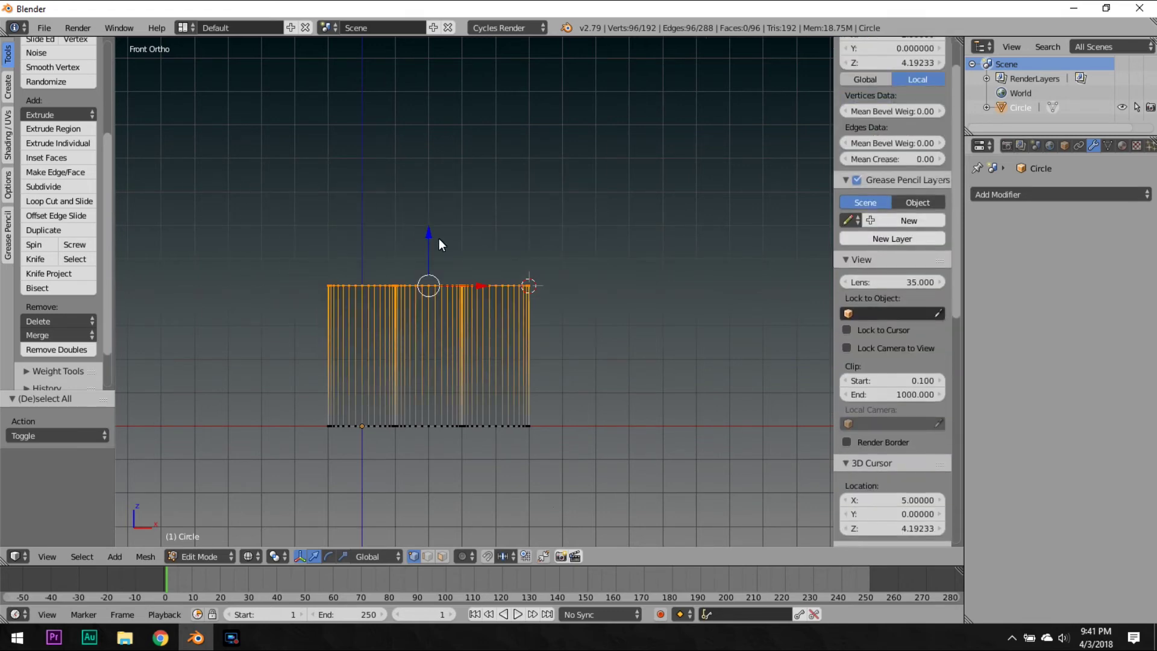
{"action": "key", "text": "z"}
{"action": "scroll", "coordinate": [486, 234], "scroll_direction": "down", "scroll_amount": 2}
{"action": "mouse_move", "coordinate": [485, 229]}
{"action": "middle_mouse_down"}
{"action": "mouse_move", "coordinate": [541, 334]}
{"action": "mouse_move", "coordinate": [523, 329]}
{"action": "middle_mouse_up"}
{"action": "key", "text": "z"}
{"action": "key", "text": "a"}
{"action": "key", "text": "KP_1"}
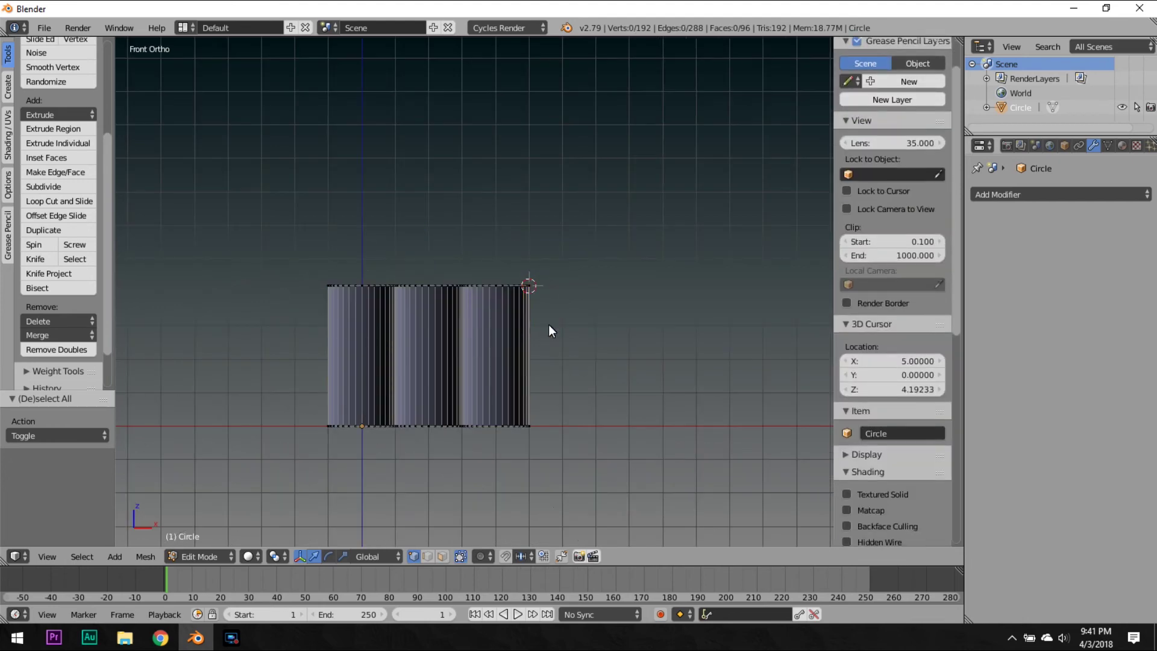
{"action": "key", "text": "b"}
{"action": "left_click_drag", "start_coordinate": [675, 316], "coordinate": [203, 184]}
{"action": "middle_click_drag", "start_coordinate": [204, 183], "coordinate": [488, 298]}
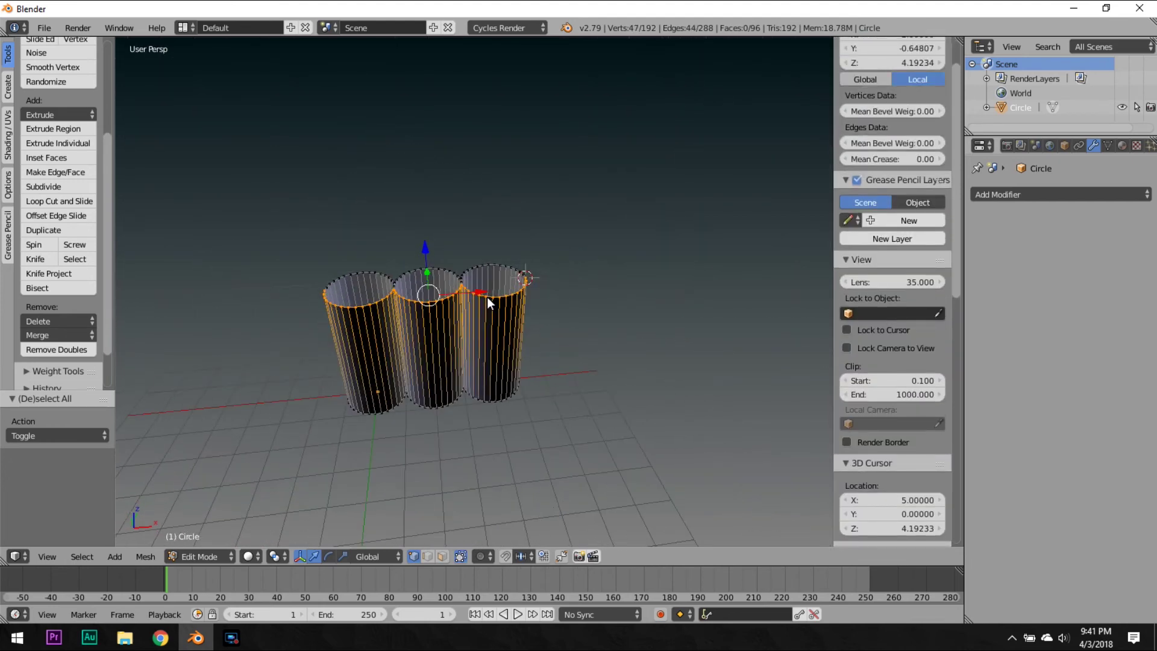
{"action": "key", "text": "KP_1"}
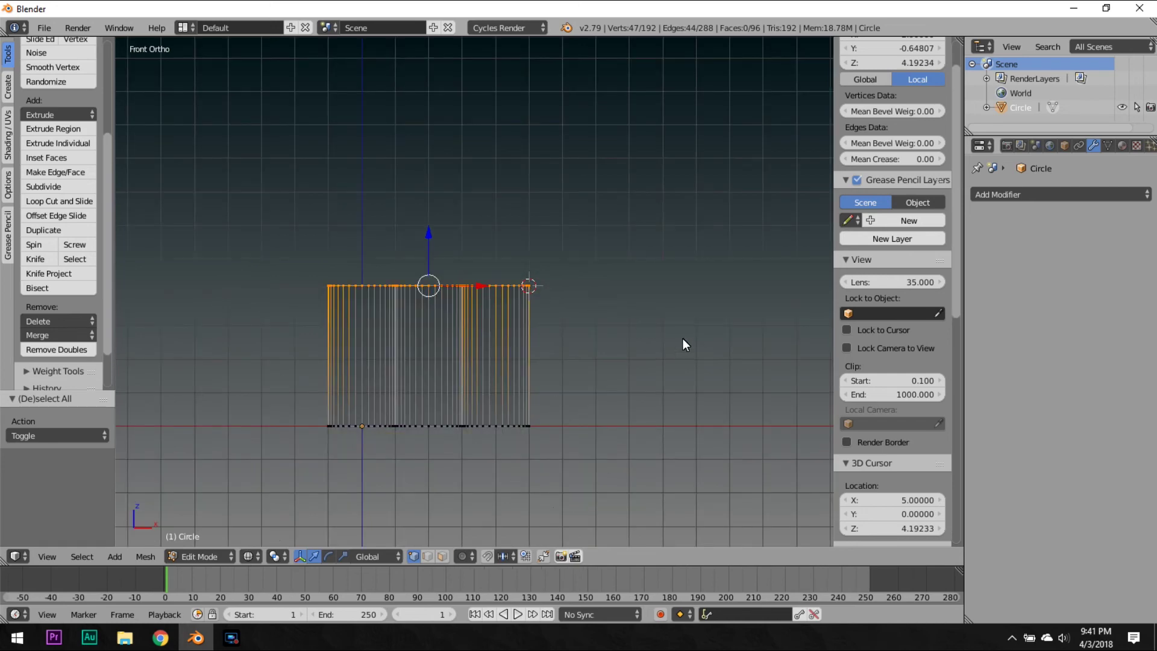
Spin the top rings 90° in 9 steps into an arch, inspect it, then undo.
{"action": "key", "text": "n"}
{"action": "key", "text": "n"}
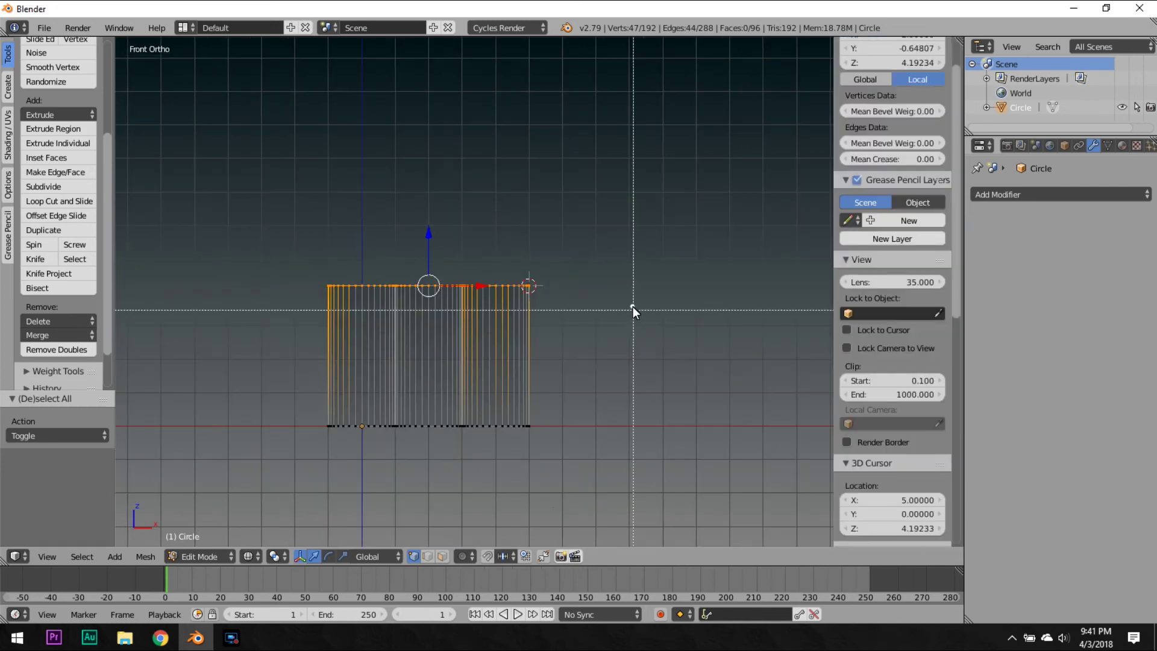
{"action": "middle_click_drag", "start_coordinate": [317, 163], "coordinate": [483, 298]}
{"action": "middle_click_drag", "start_coordinate": [548, 315], "coordinate": [431, 262]}
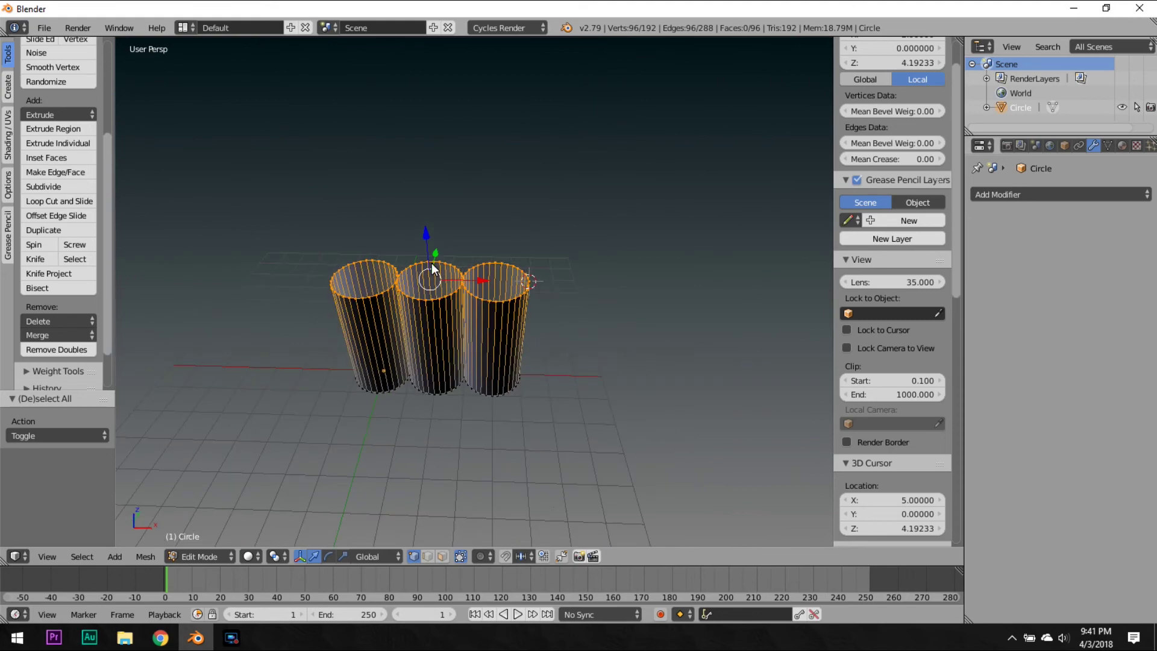
{"action": "left_click", "coordinate": [35, 246]}
{"action": "middle_click_drag", "start_coordinate": [323, 282], "coordinate": [582, 290]}
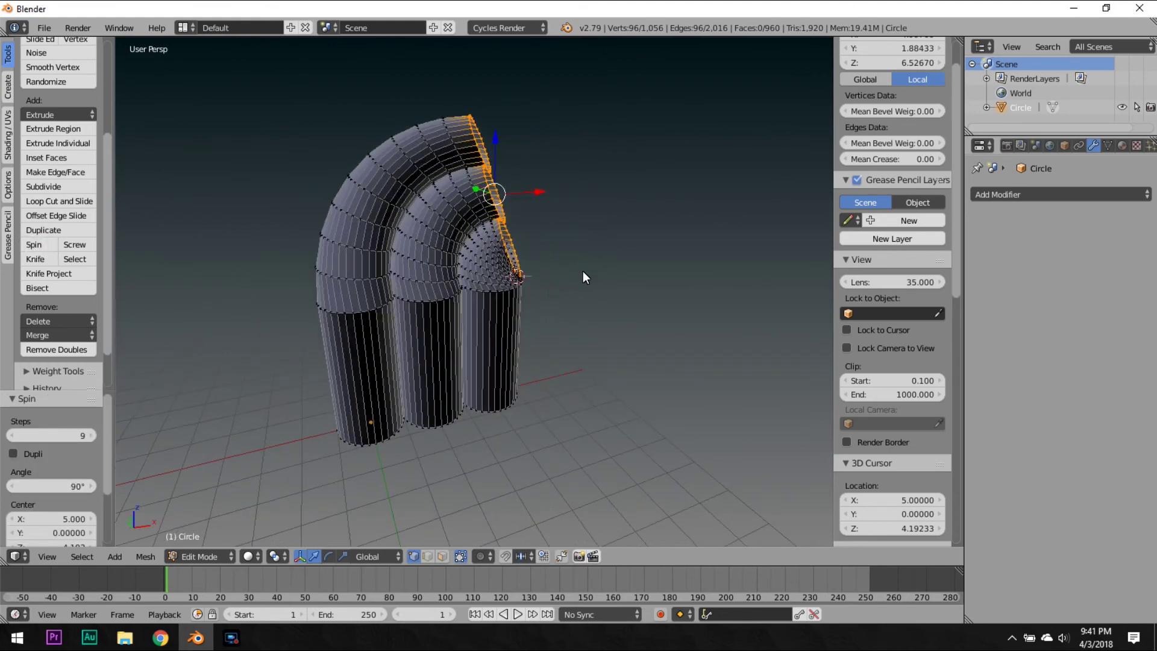
{"action": "middle_click_drag", "start_coordinate": [543, 236], "coordinate": [782, 352]}
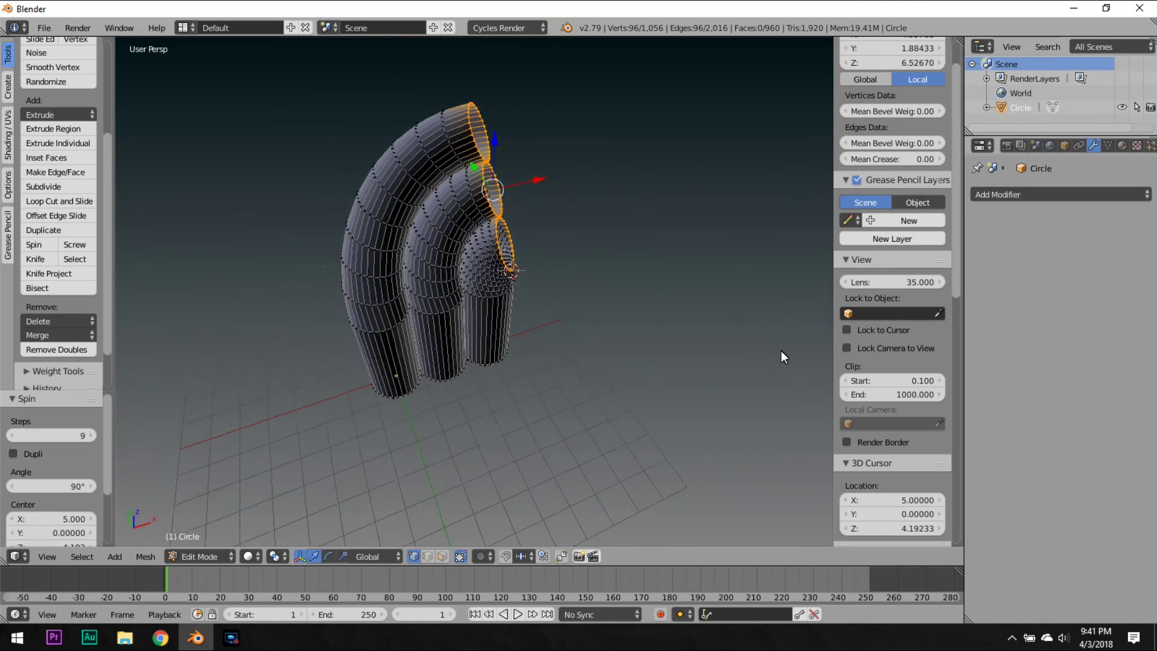
{"action": "middle_click_drag", "start_coordinate": [575, 186], "coordinate": [506, 265]}
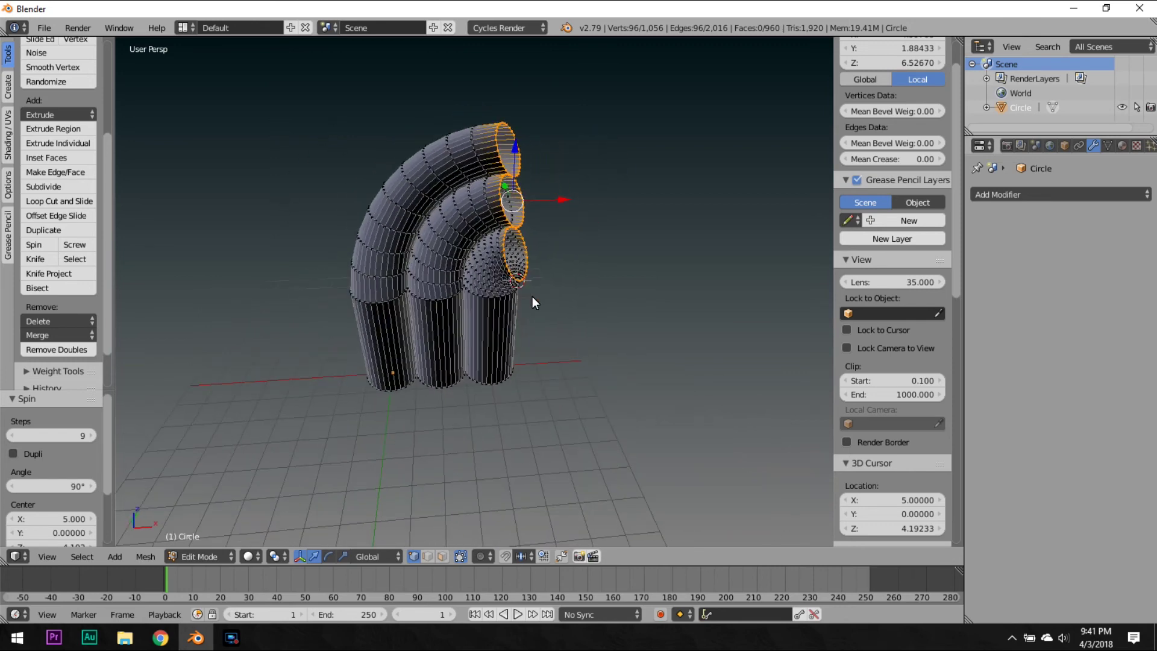
{"action": "key", "text": "ctrl+z"}
Redo the 90° spin and extend the pipe ends 11.19 units along X.
{"action": "key", "text": "KP_1"}
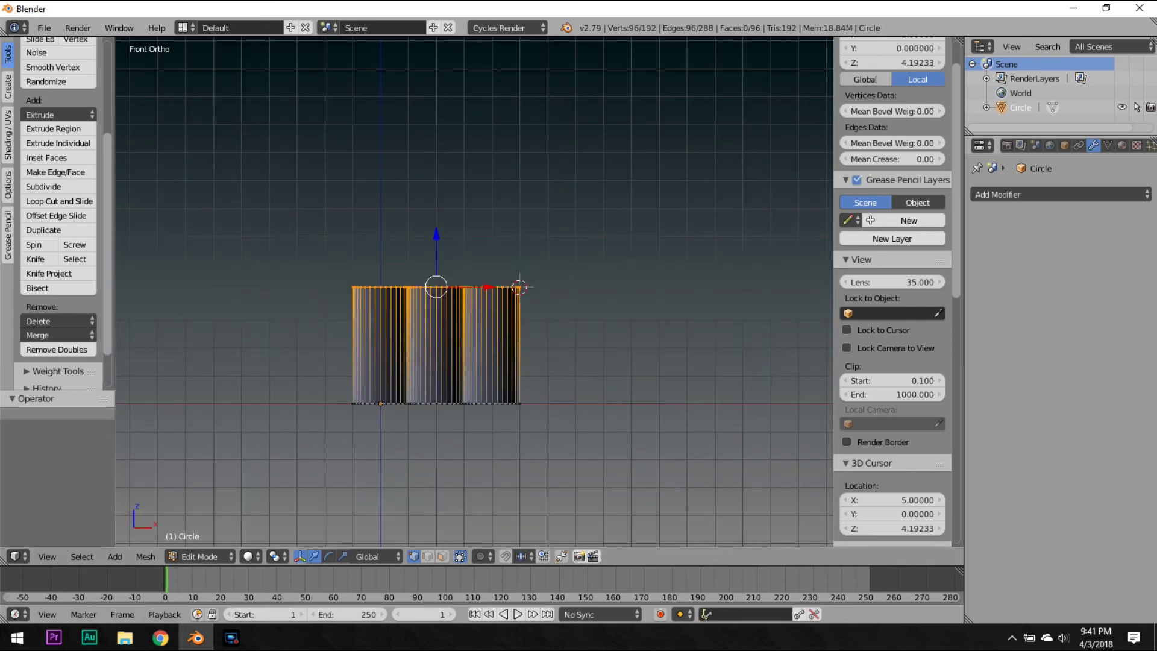
{"action": "left_click", "coordinate": [34, 245]}
{"action": "middle_click_drag", "start_coordinate": [227, 279], "coordinate": [509, 335]}
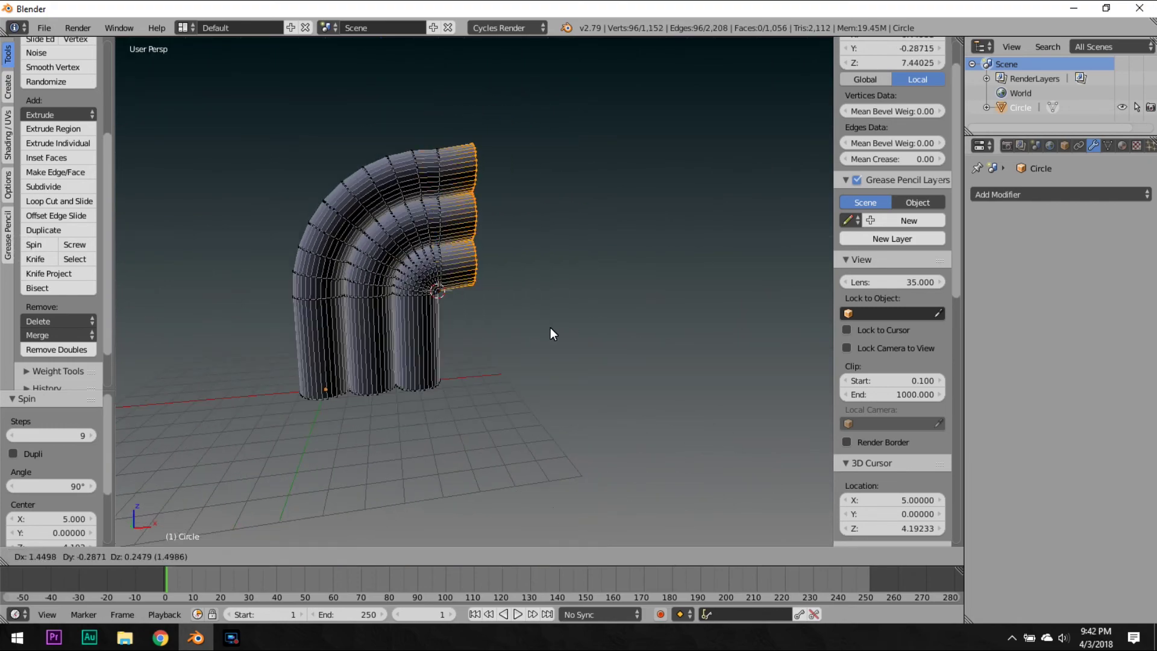
{"action": "key", "text": "x"}
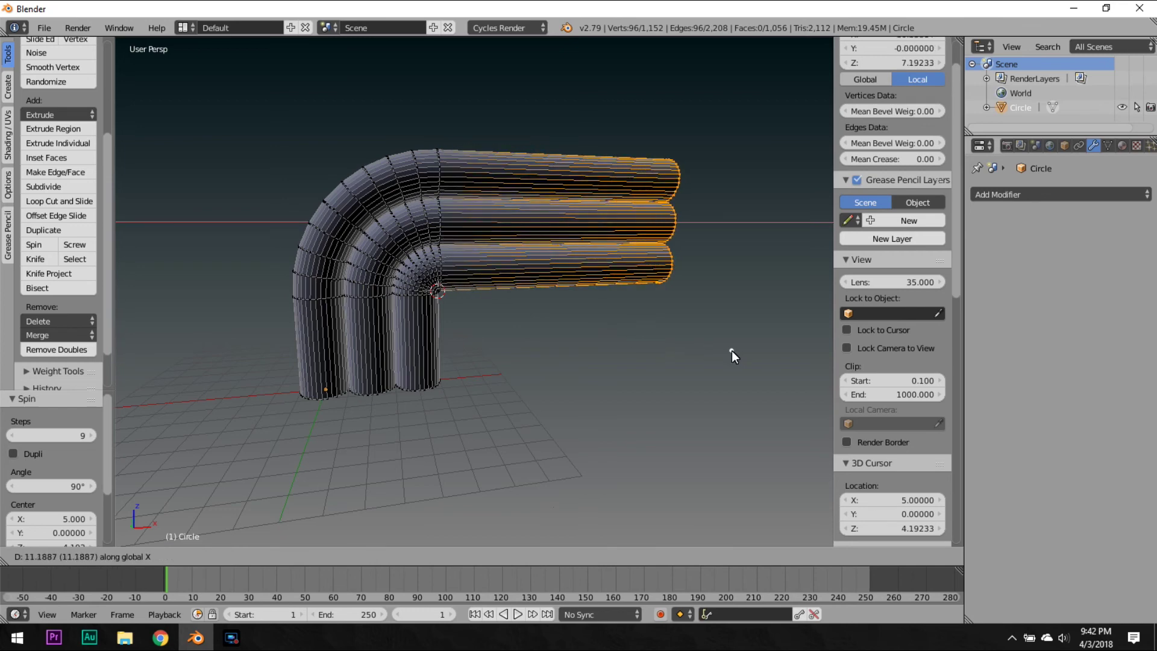
{"action": "left_click", "coordinate": [732, 351]}
{"action": "key", "text": "Tab"}
{"action": "middle_click_drag", "start_coordinate": [734, 356], "coordinate": [676, 378]}
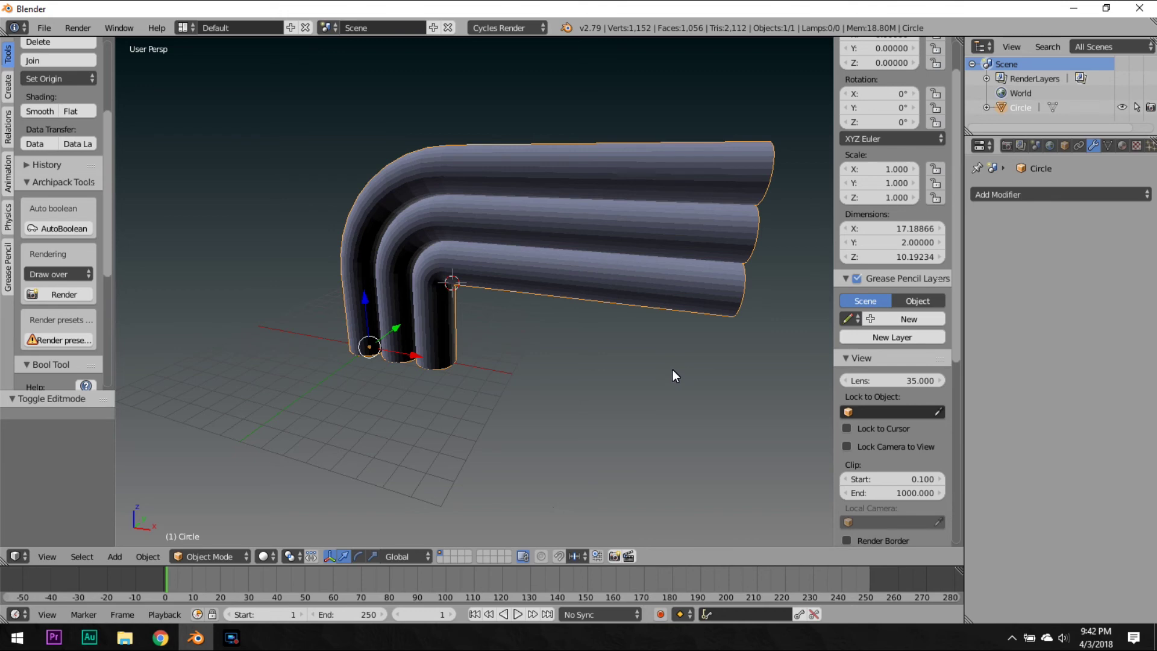
Give the pipes a level-2 Subdivision Surface and smooth shading.
{"action": "key", "text": "ctrl+2"}
{"action": "left_click", "coordinate": [42, 112]}
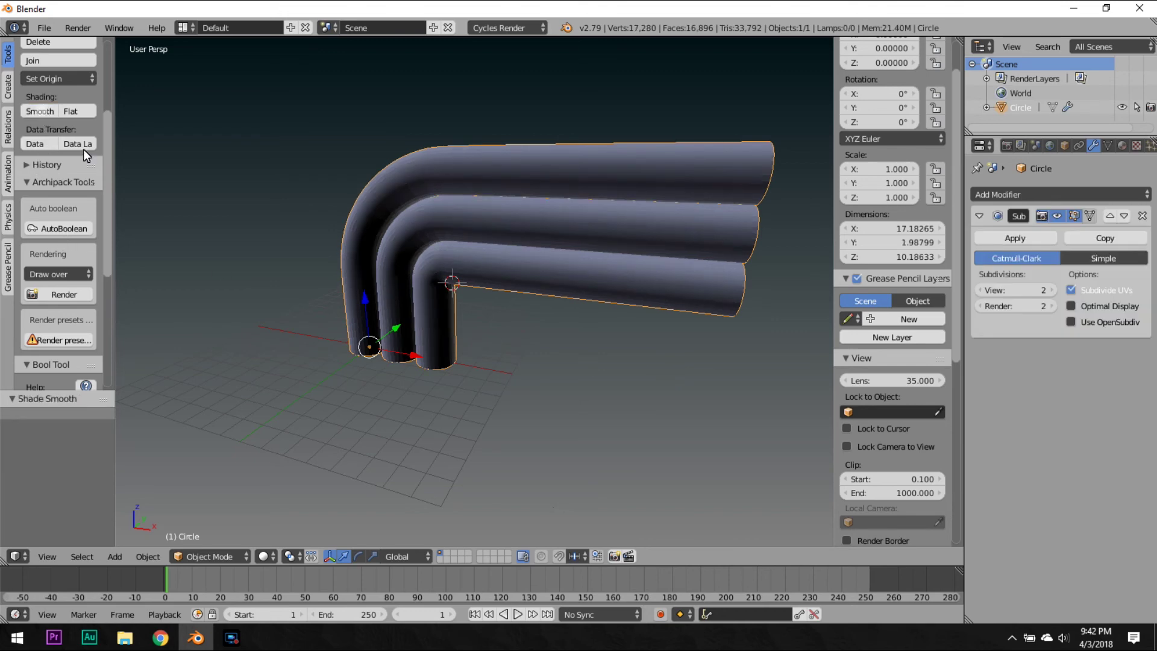
{"action": "mouse_move", "coordinate": [386, 296]}
{"action": "middle_mouse_down"}
{"action": "mouse_move", "coordinate": [413, 312]}
{"action": "mouse_move", "coordinate": [437, 297]}
{"action": "mouse_move", "coordinate": [431, 326]}
{"action": "middle_mouse_up"}
In Edit Mode, box-select the bottom vertex rings of the three pipes from the front view.
{"action": "key", "text": "Tab"}
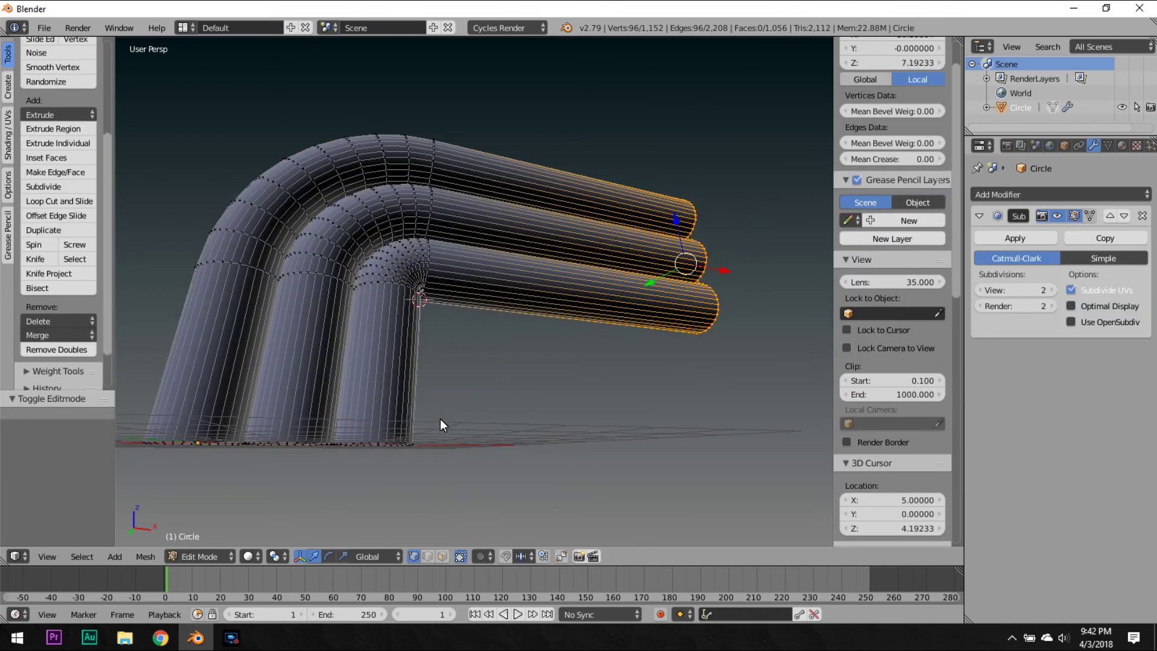
{"action": "key", "text": "a"}
{"action": "key", "text": "KP_1"}
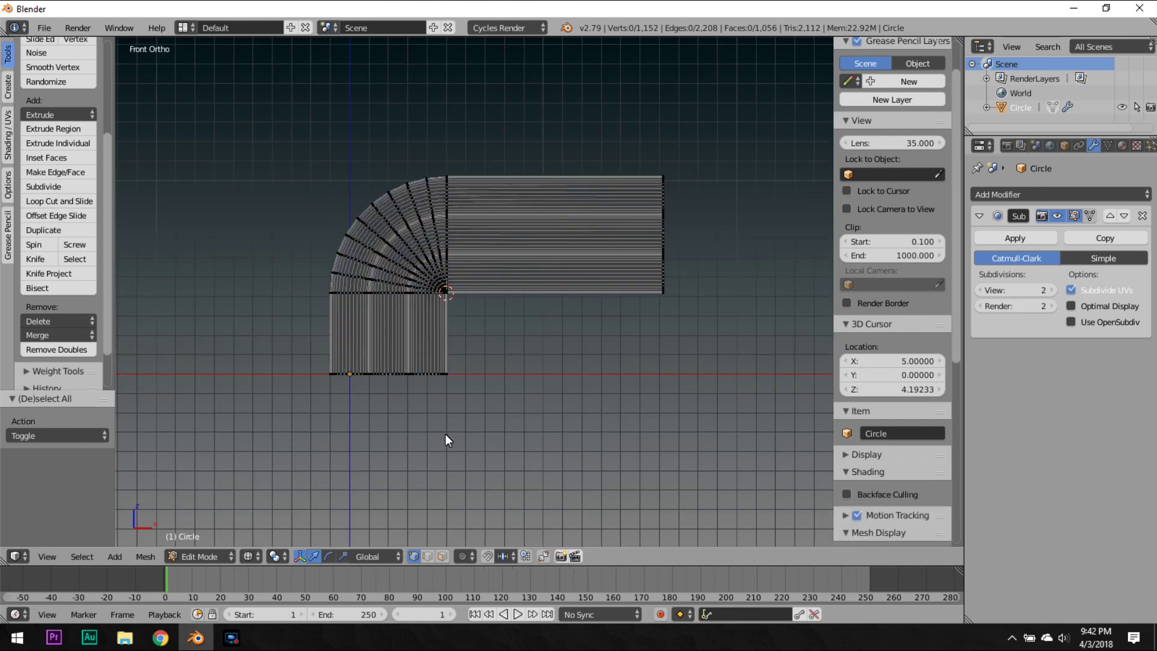
{"action": "key", "text": "n"}
{"action": "key", "text": "b"}
{"action": "left_click_drag", "start_coordinate": [615, 440], "coordinate": [266, 350]}
{"action": "scroll", "coordinate": [434, 397], "scroll_direction": "down", "scroll_amount": 3}
Extrude the bottom rings downward to lengthen the vertical legs, then return to Object Mode.
{"action": "key", "text": "e"}
{"action": "left_click", "coordinate": [446, 457]}
{"action": "key", "text": "Tab"}
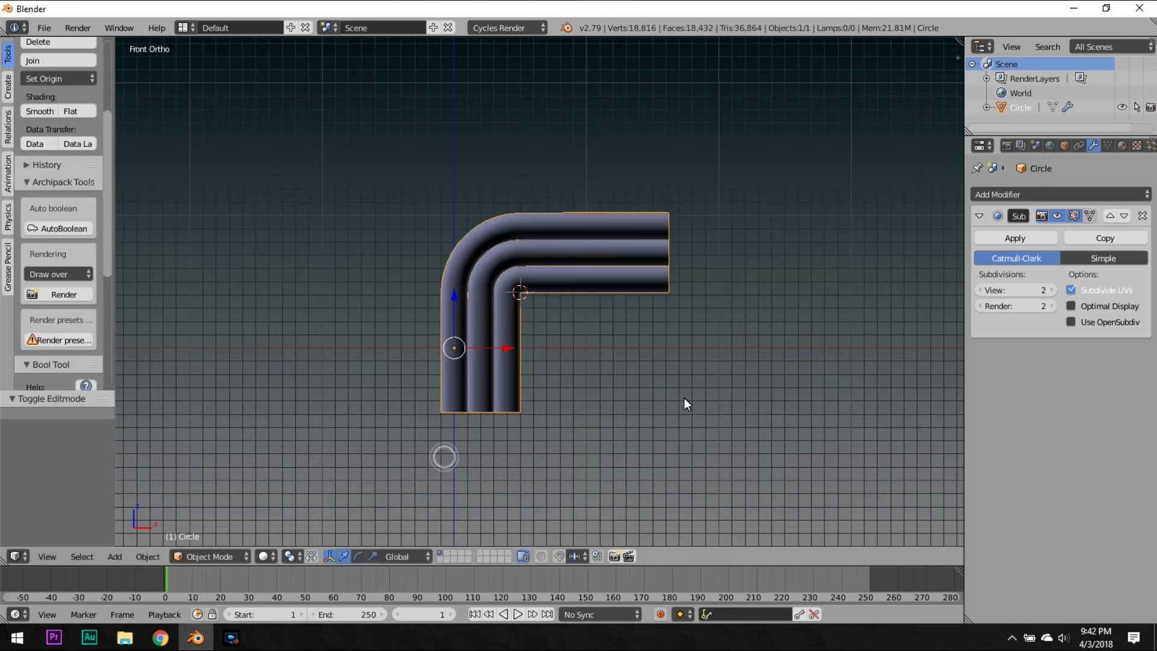
{"action": "middle_click_drag", "start_coordinate": [685, 397], "coordinate": [572, 419]}
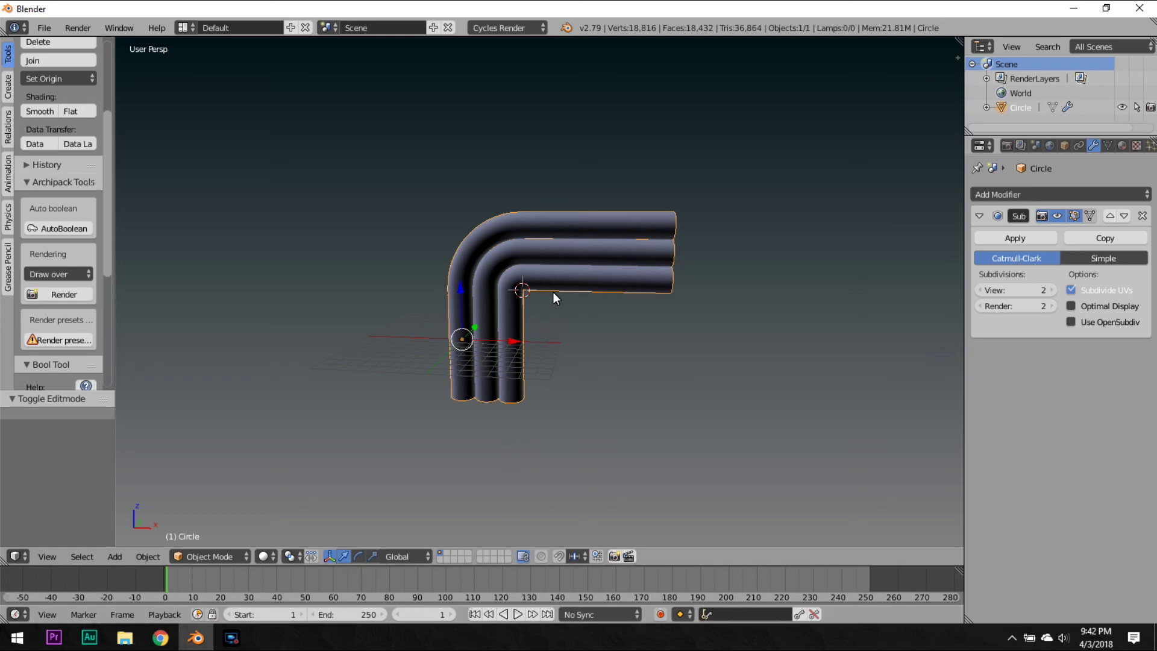
{"action": "scroll", "coordinate": [530, 292], "scroll_direction": "up", "scroll_amount": 5}
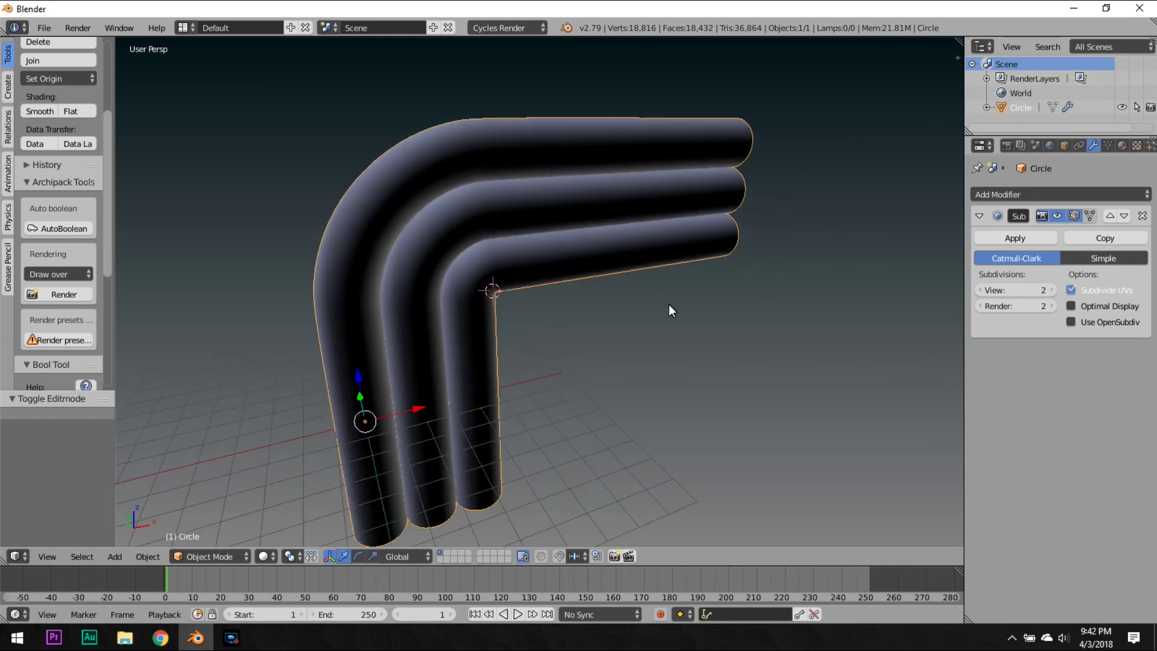
{"action": "scroll", "coordinate": [637, 275], "scroll_direction": "up", "scroll_amount": 2}
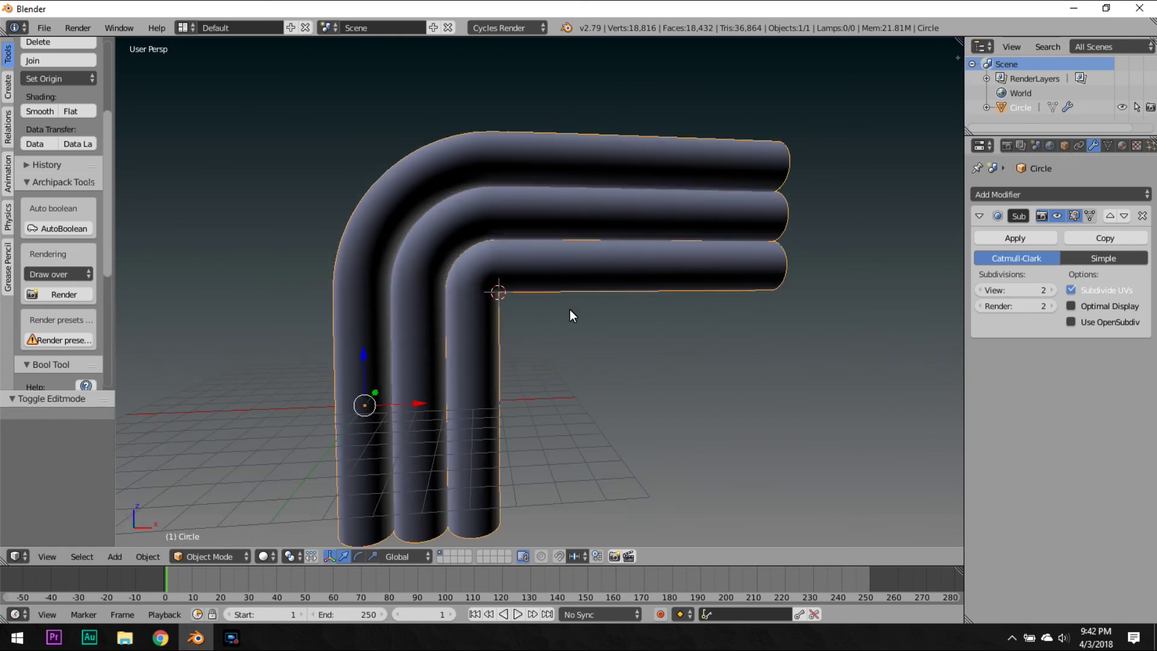
{"action": "scroll", "coordinate": [565, 307], "scroll_direction": "up", "scroll_amount": 3}
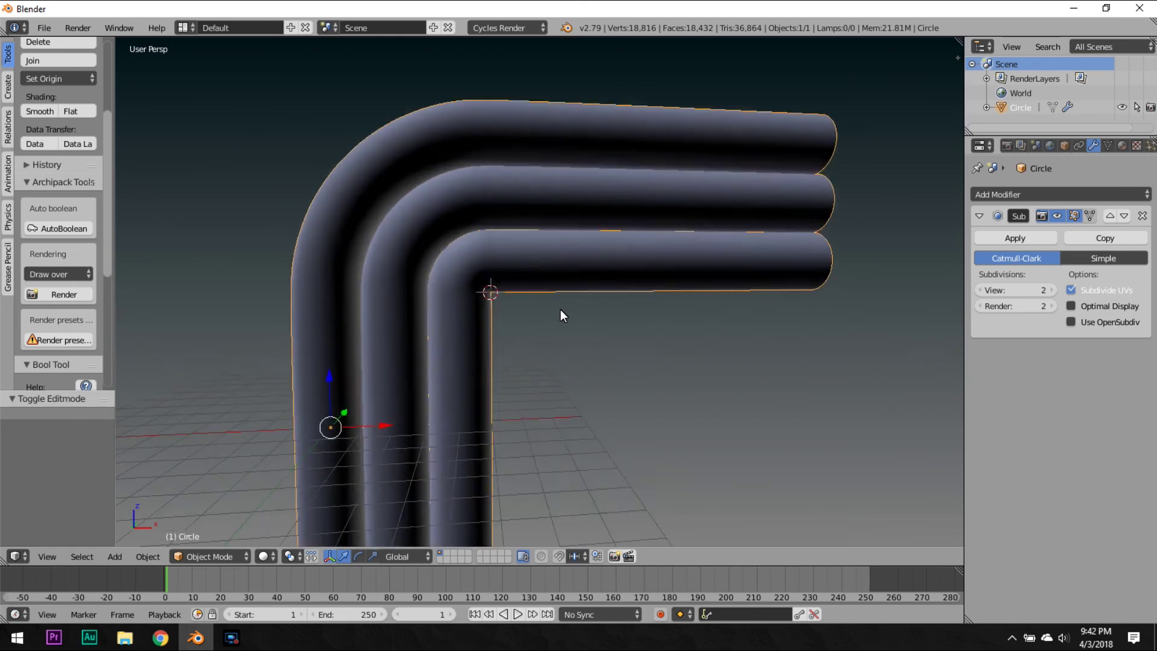